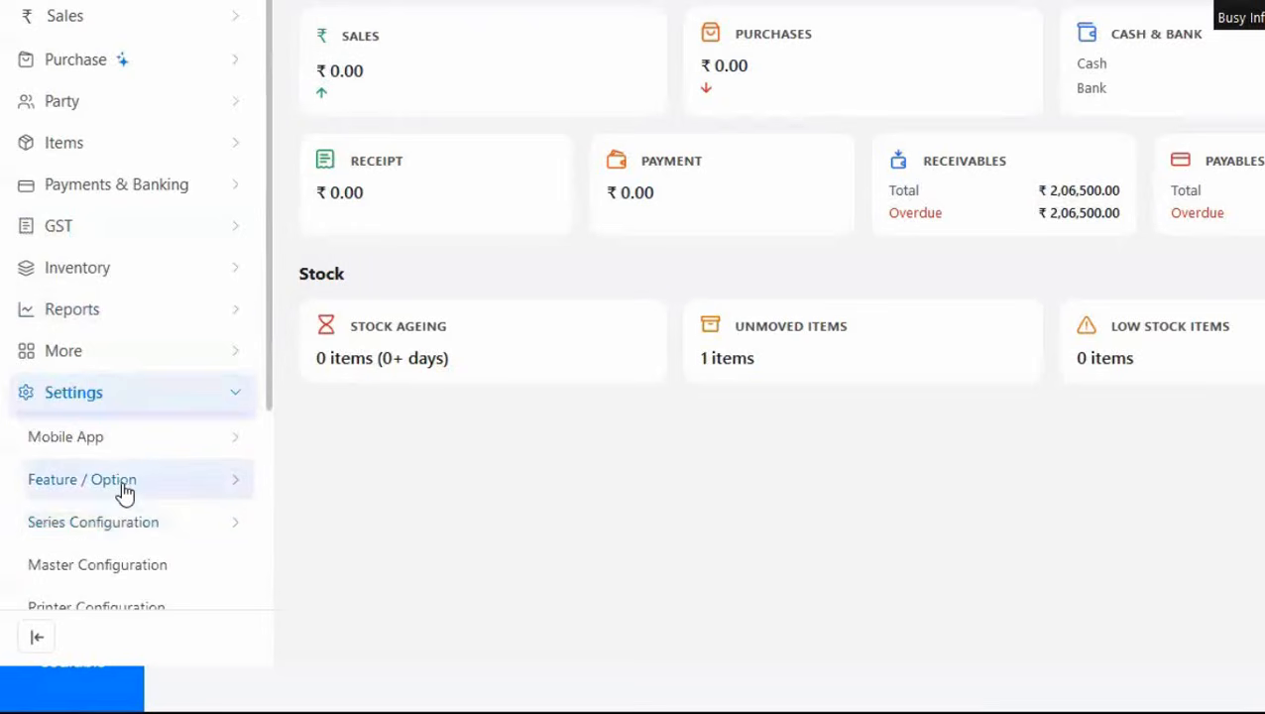
Save the Accounts feature settings with Bank Reconciliation, Post Dated Cheque and Bank Instrument Details enabled.
left_click(124, 491)
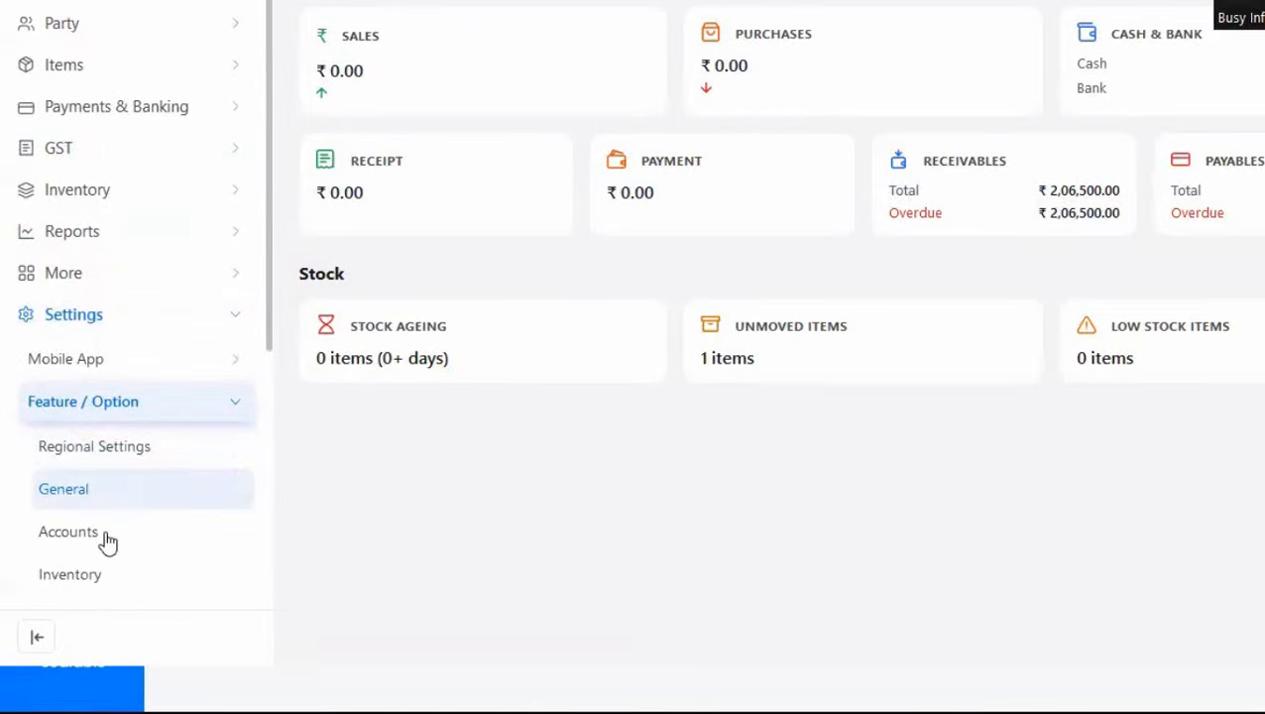
left_click(105, 536)
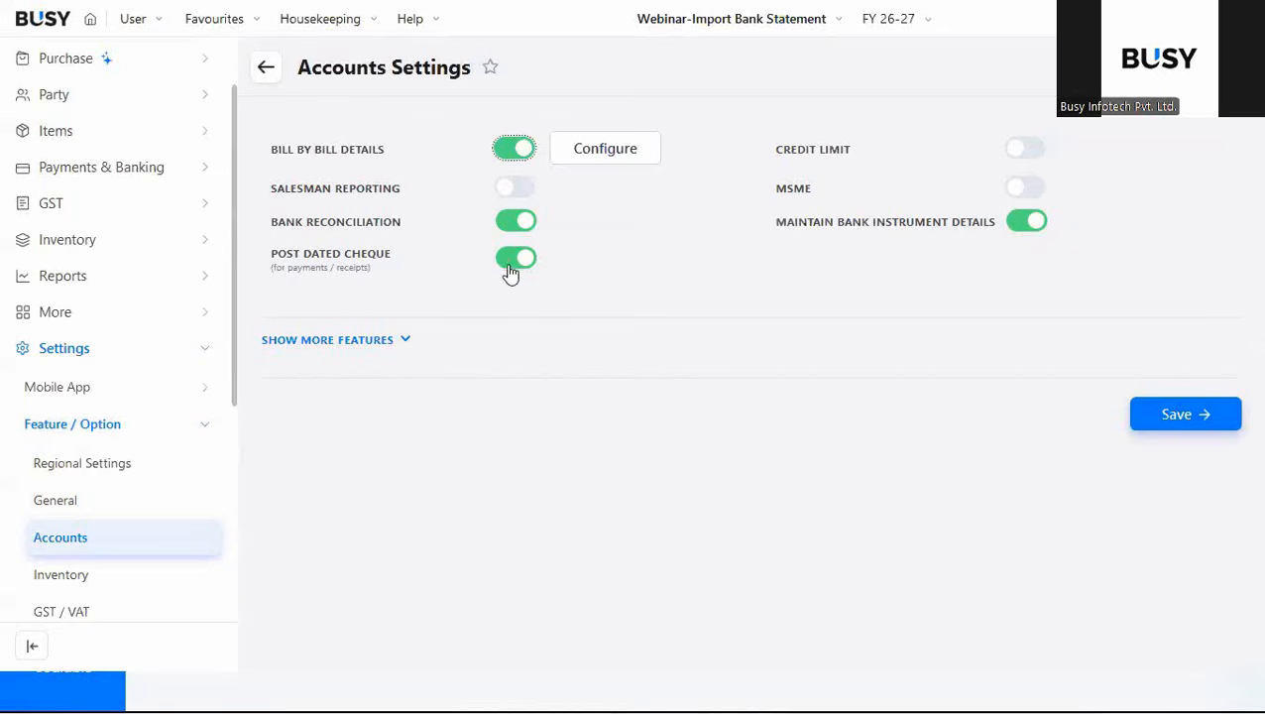
left_click(1172, 423)
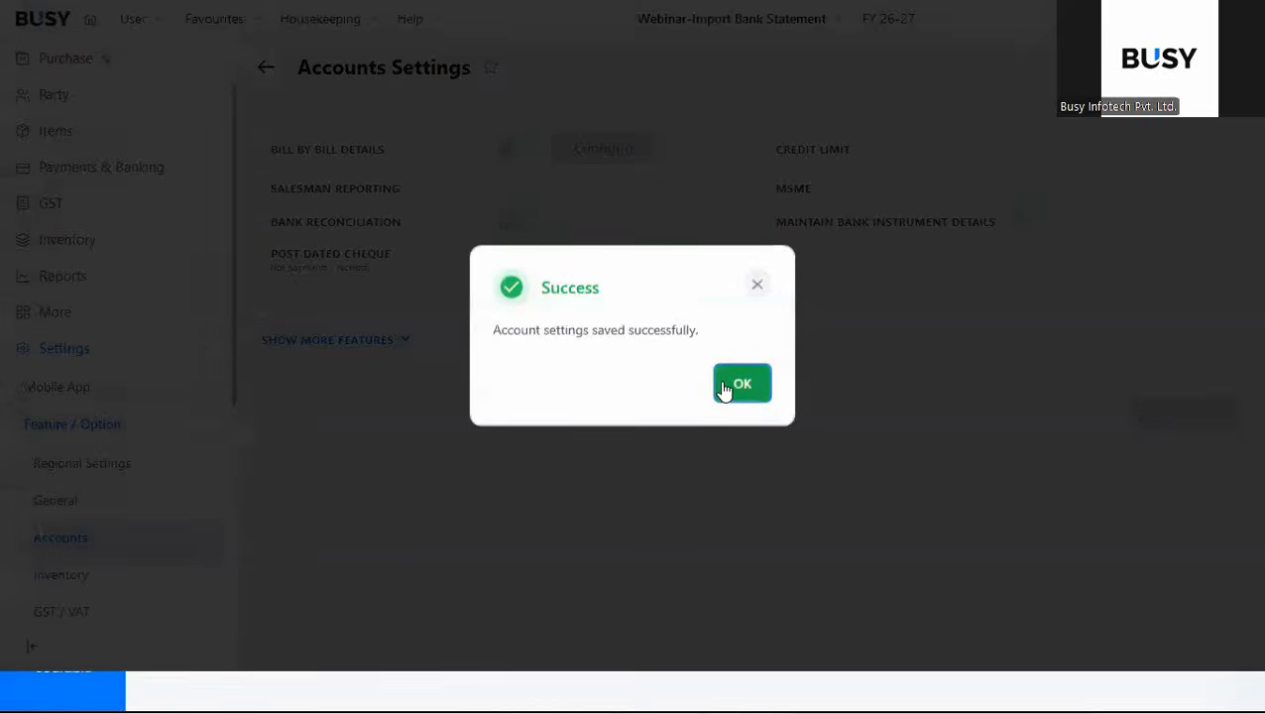
left_click(724, 390)
left_click(147, 421)
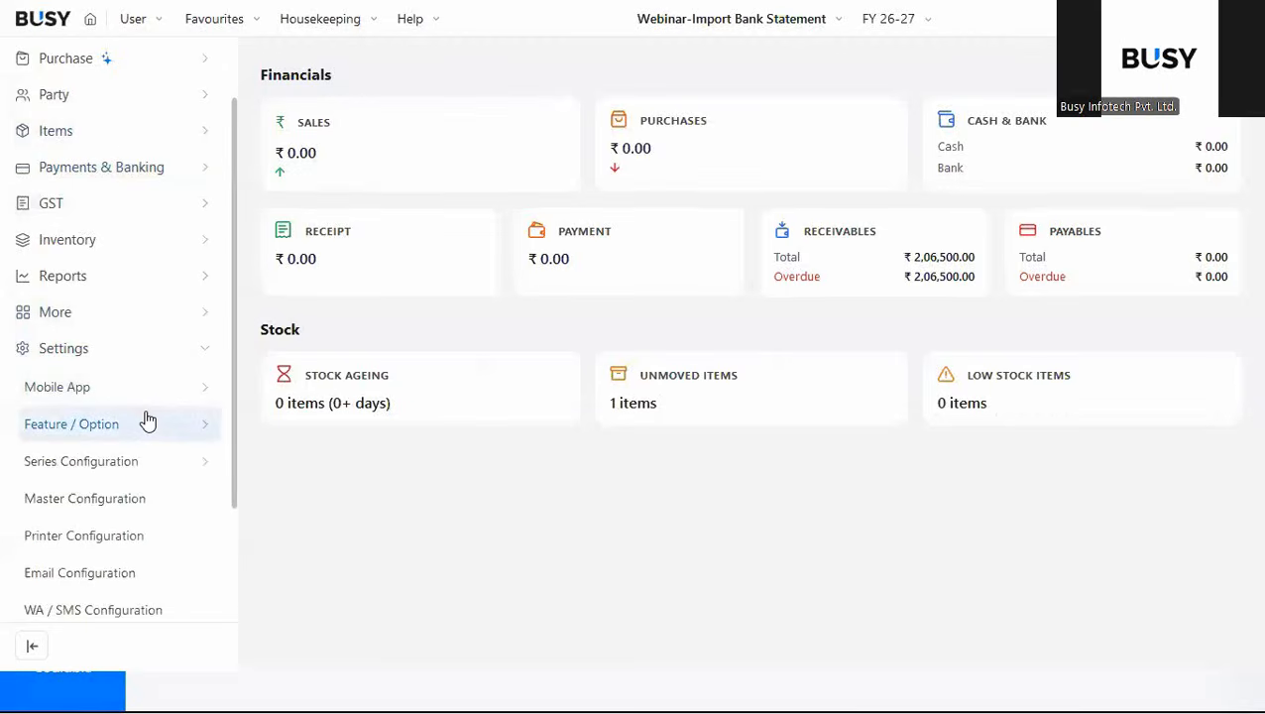
Go to Payments & Banking > Smart Bank Reconciliation > Import & Setup > Import Bank Statement.
left_click(130, 360)
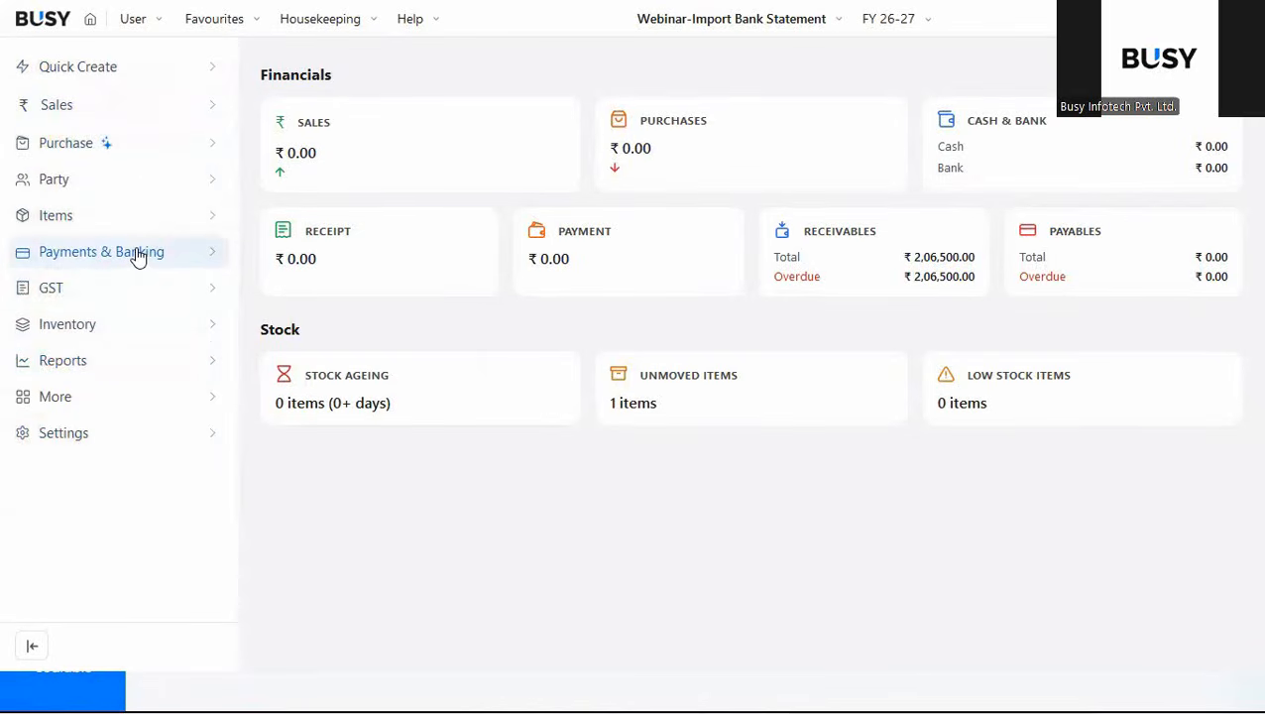
left_click(138, 257)
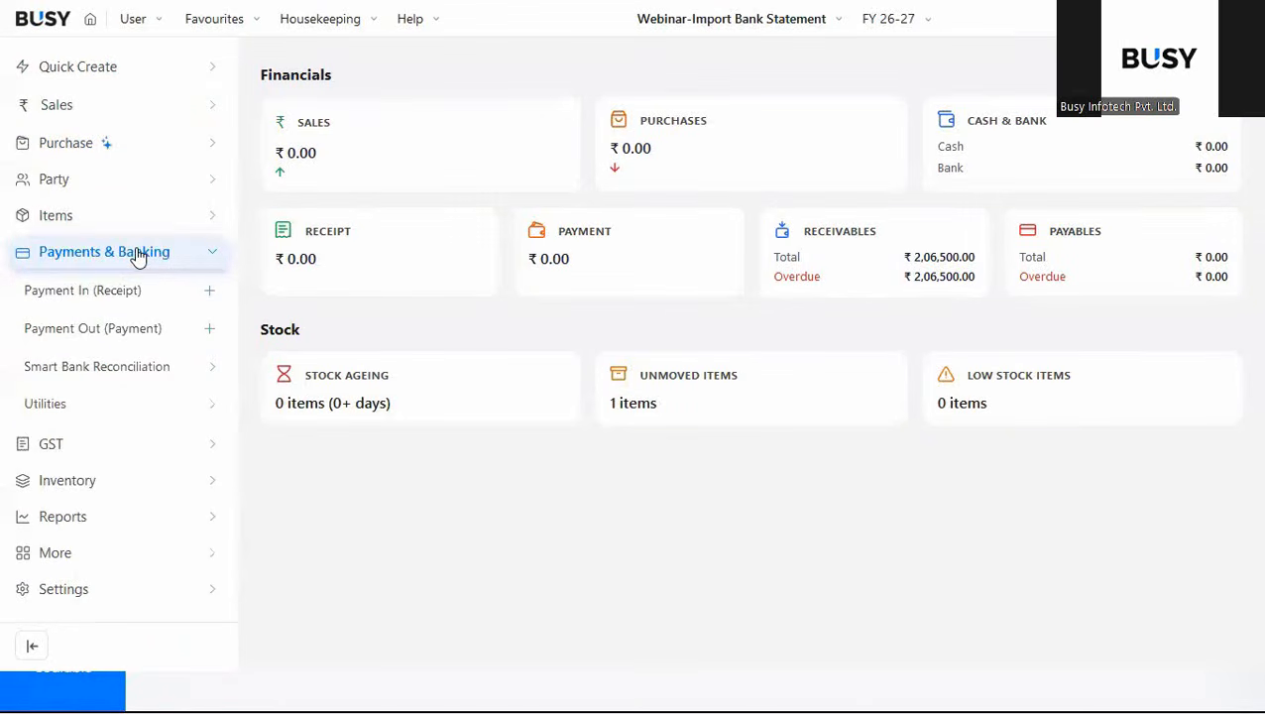
left_click(154, 369)
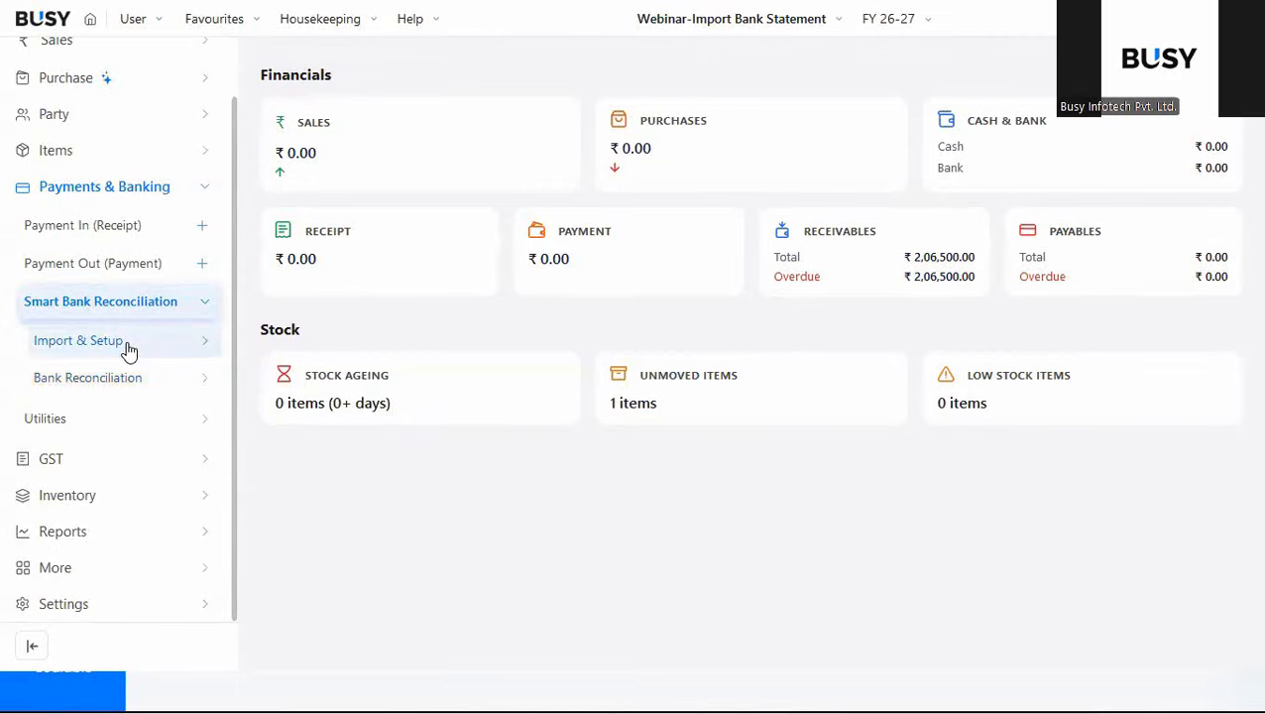
left_click(129, 351)
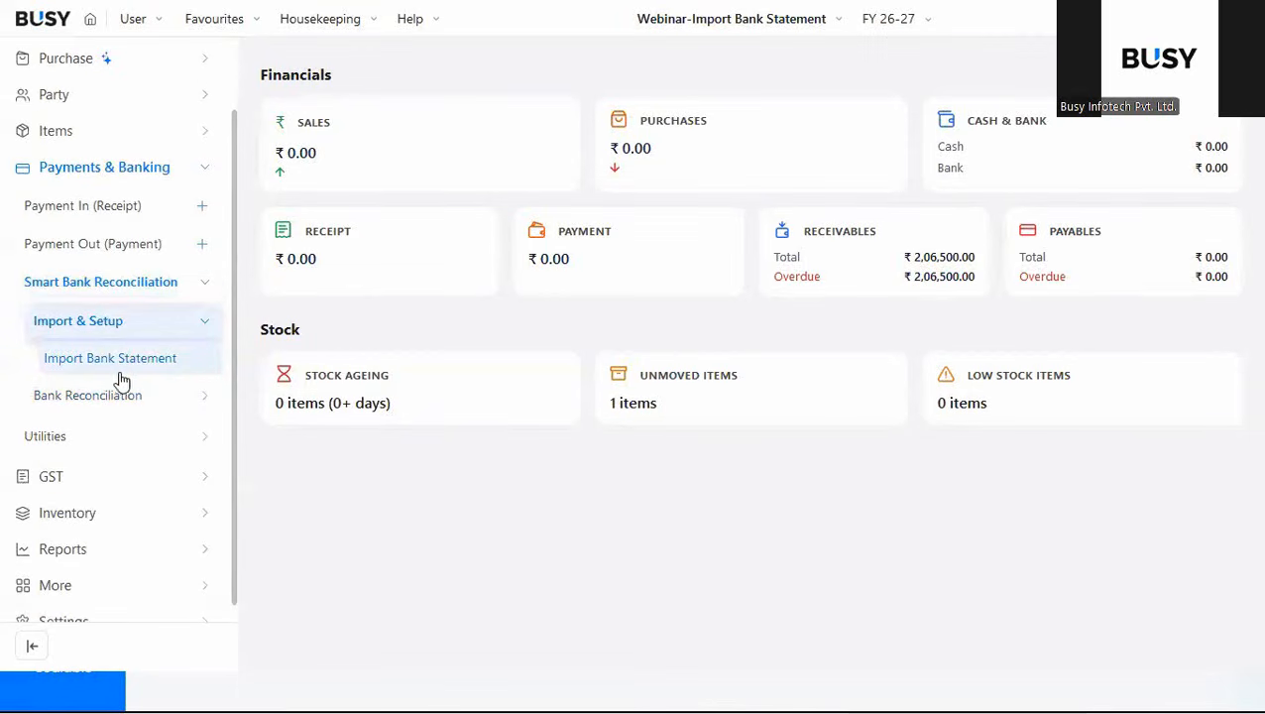
left_click(110, 364)
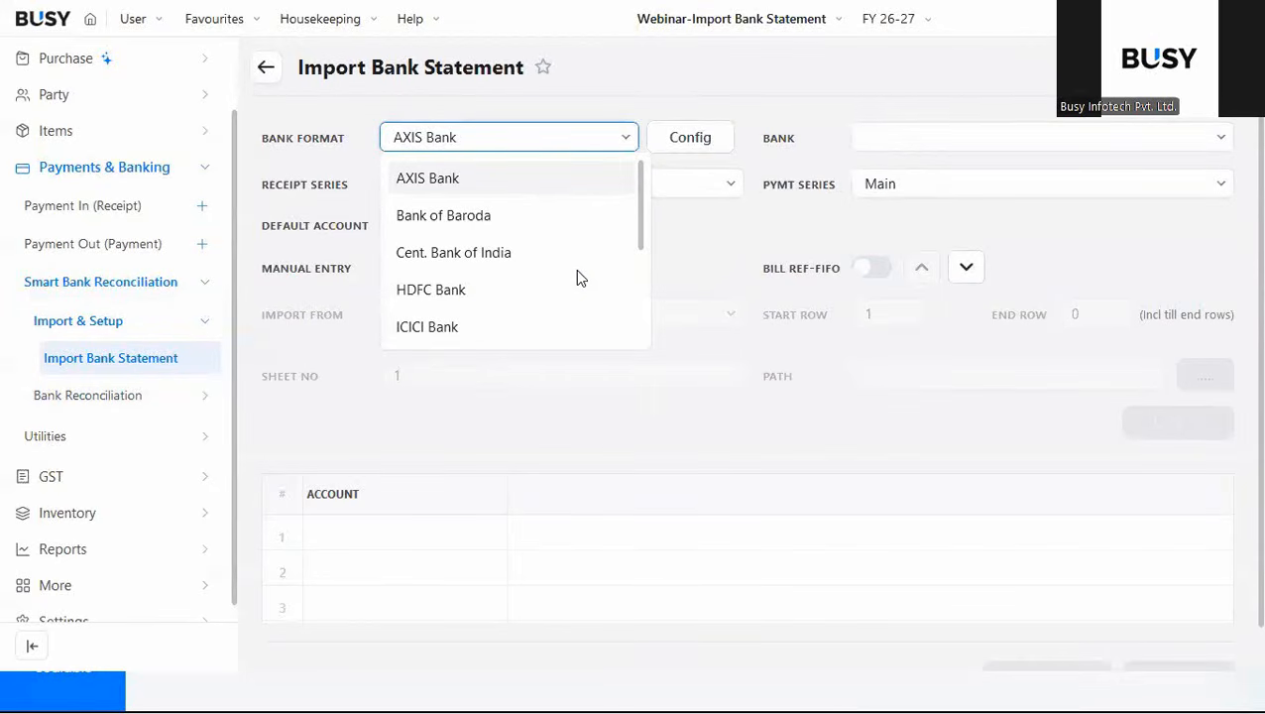
Set Bank Format to SBI and Bank to SBI Bank, keeping the Main receipt series.
key("Delete")
key("Delete")
key("Delete")
key("Delete")
key("Delete")
key("Delete")
key("Delete")
key("Delete")
key("Delete")
type("sb")
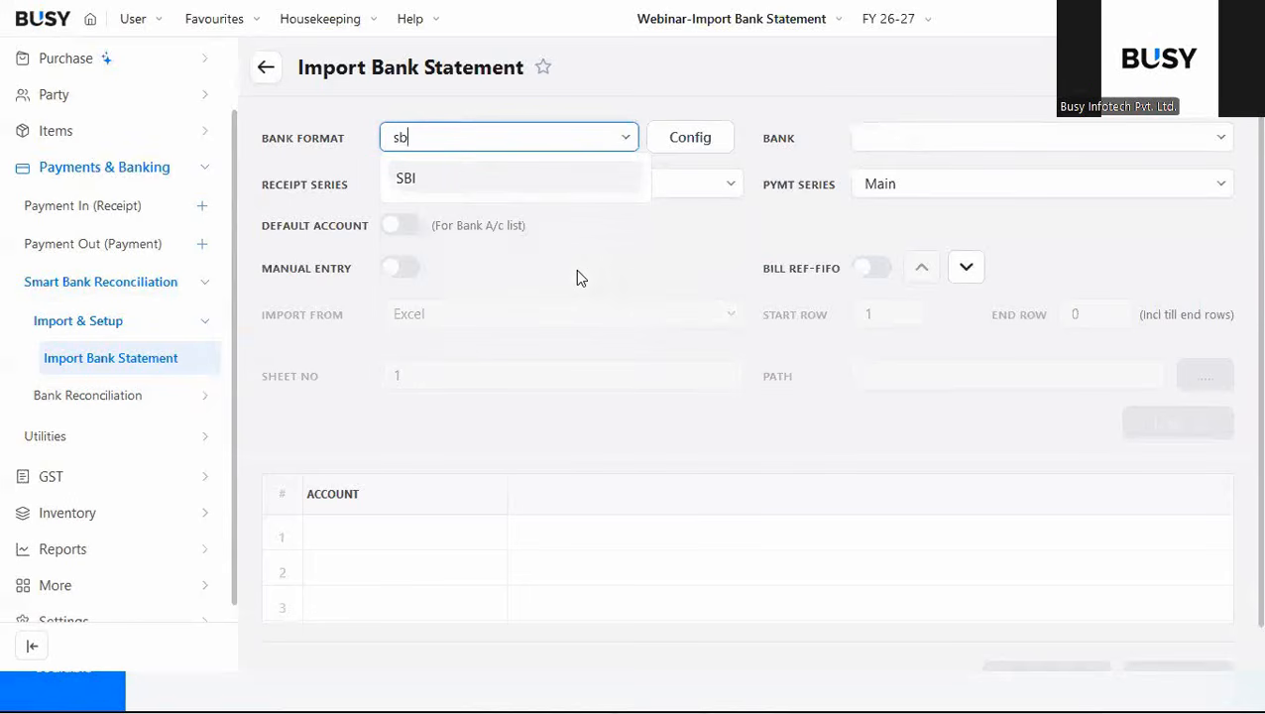
left_click(529, 179)
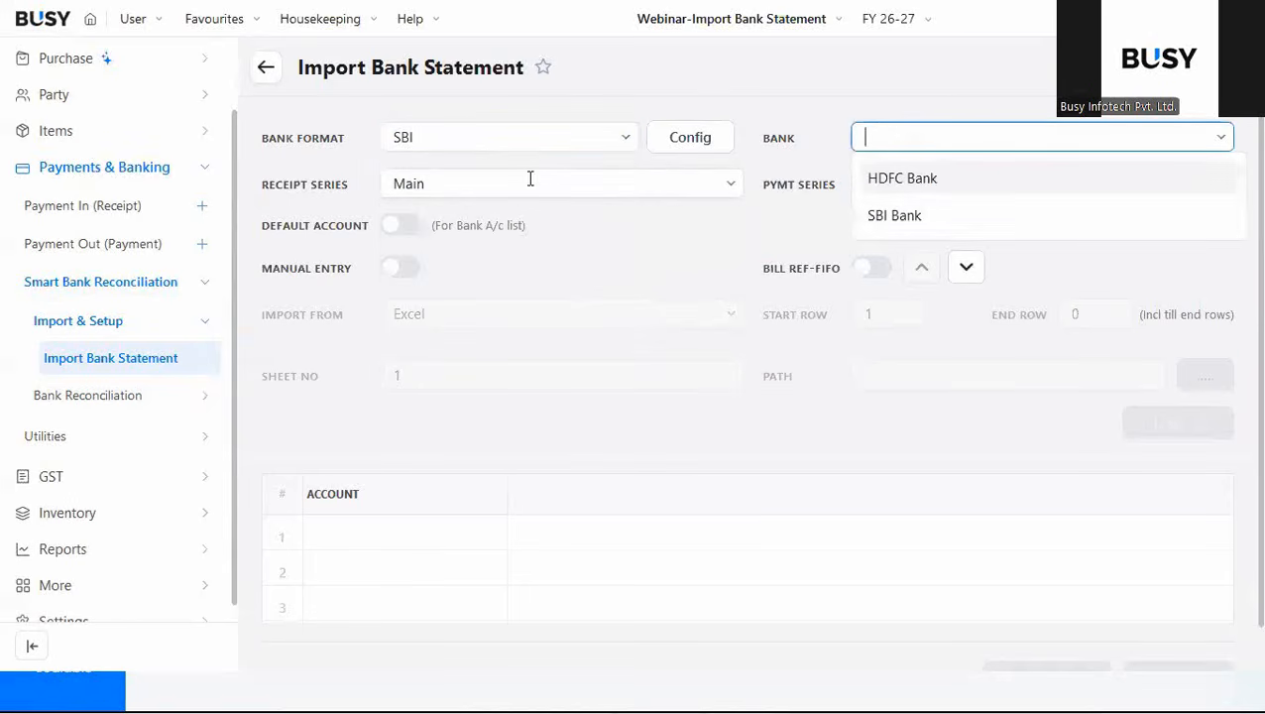
left_click(897, 221)
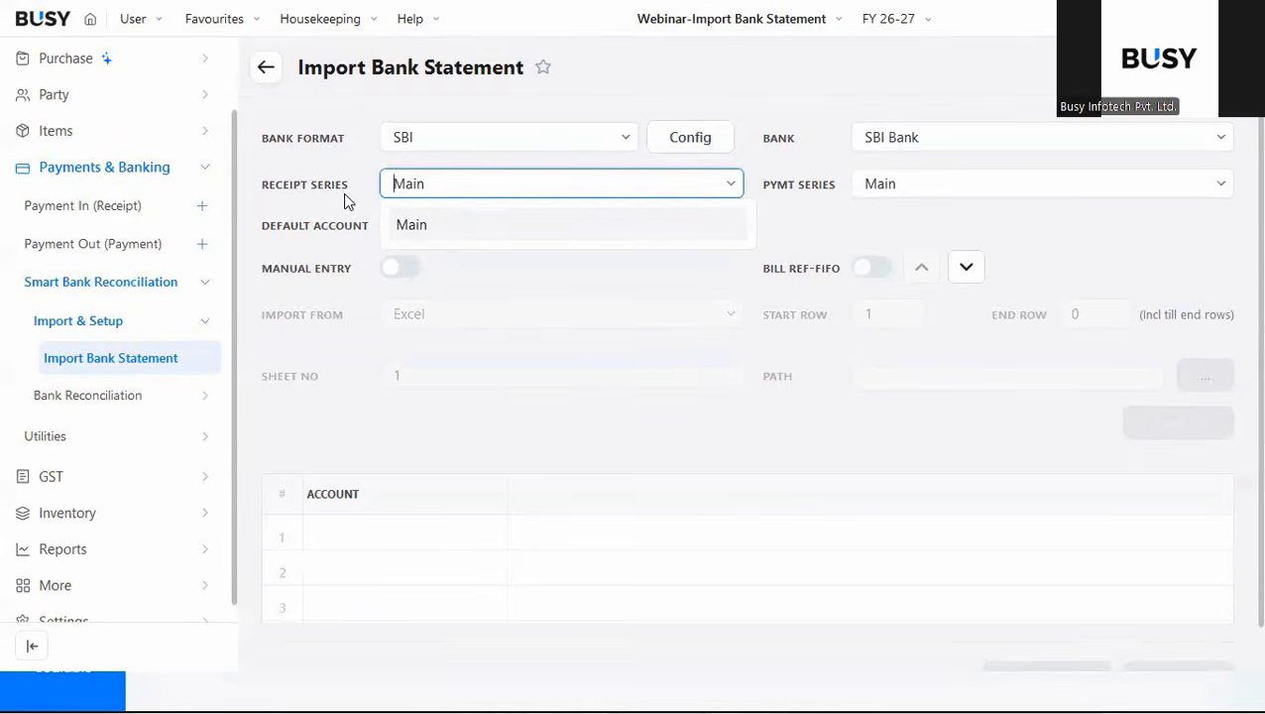
key("Return")
key("Return")
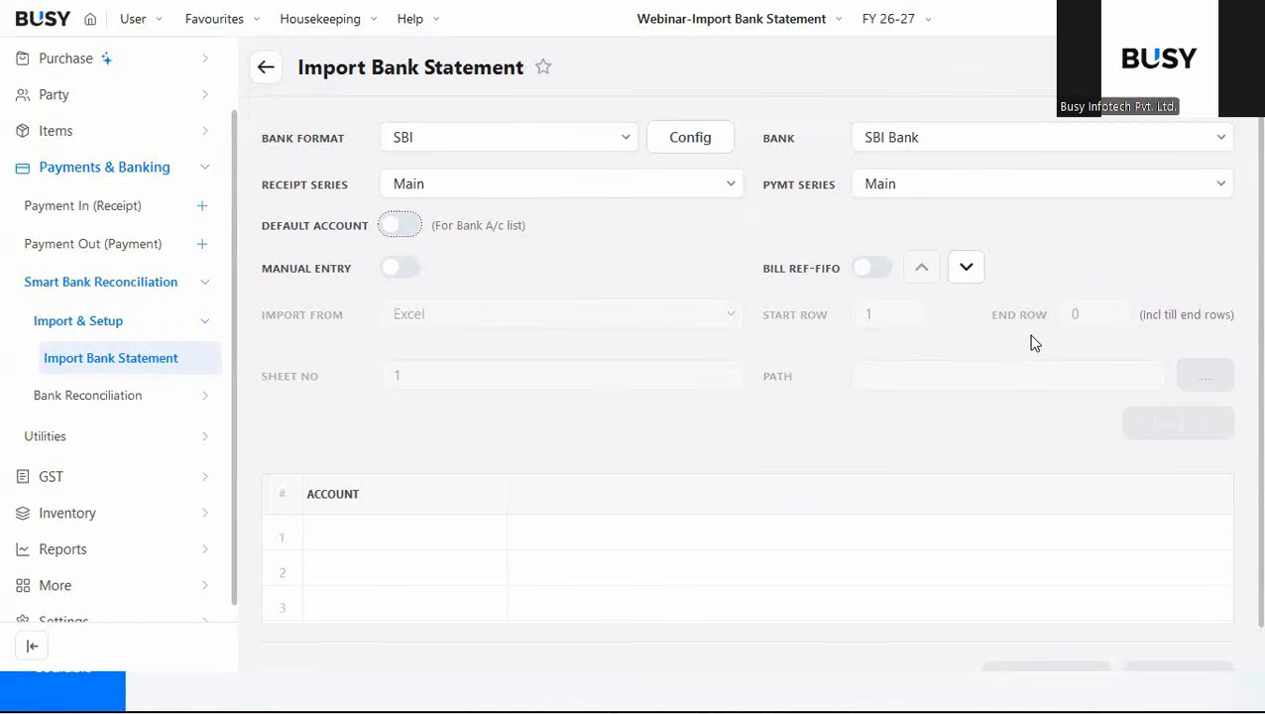
Keep Excel as the import source and go to the Start Row field, currently 21.
left_click(967, 270)
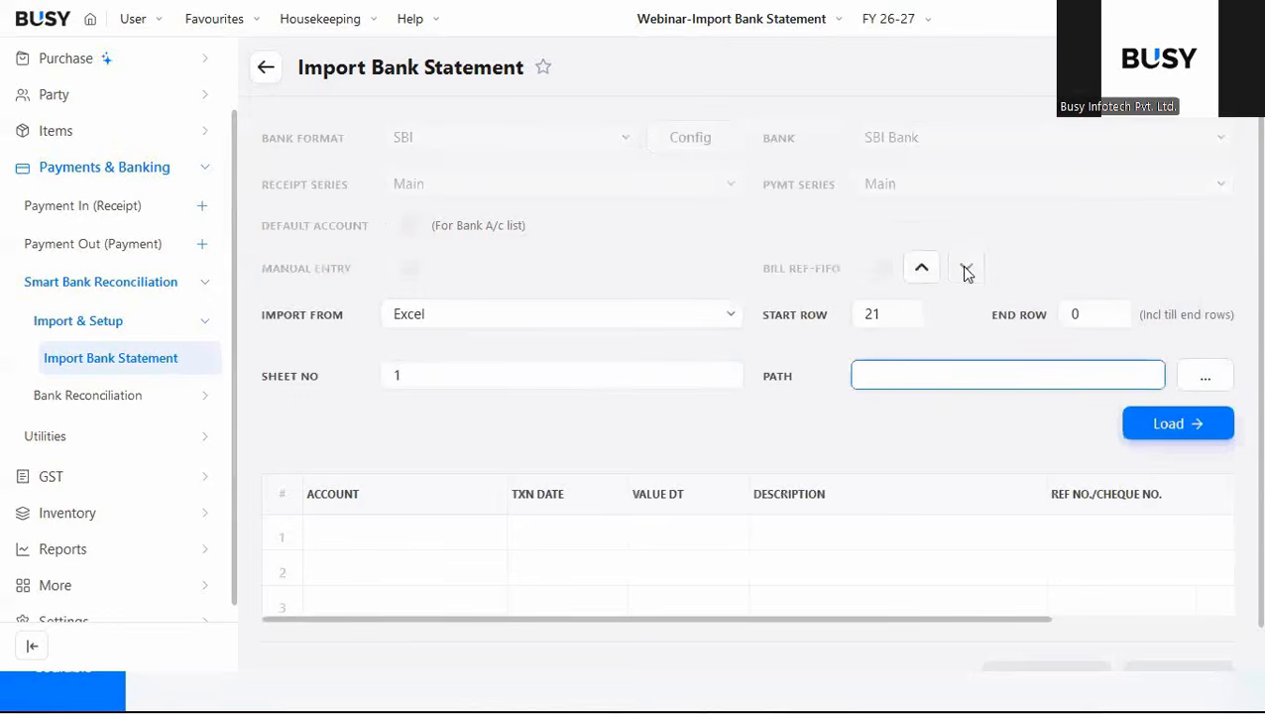
left_click(460, 315)
left_click(530, 355)
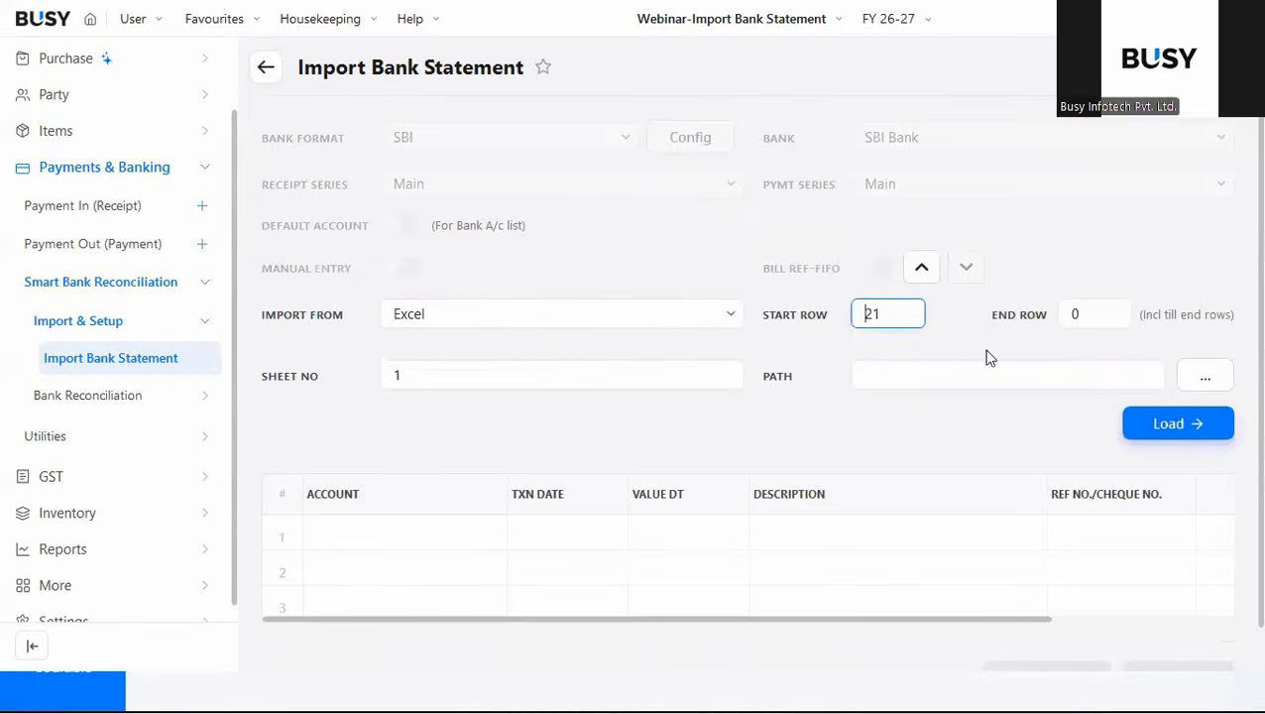
left_click(903, 316)
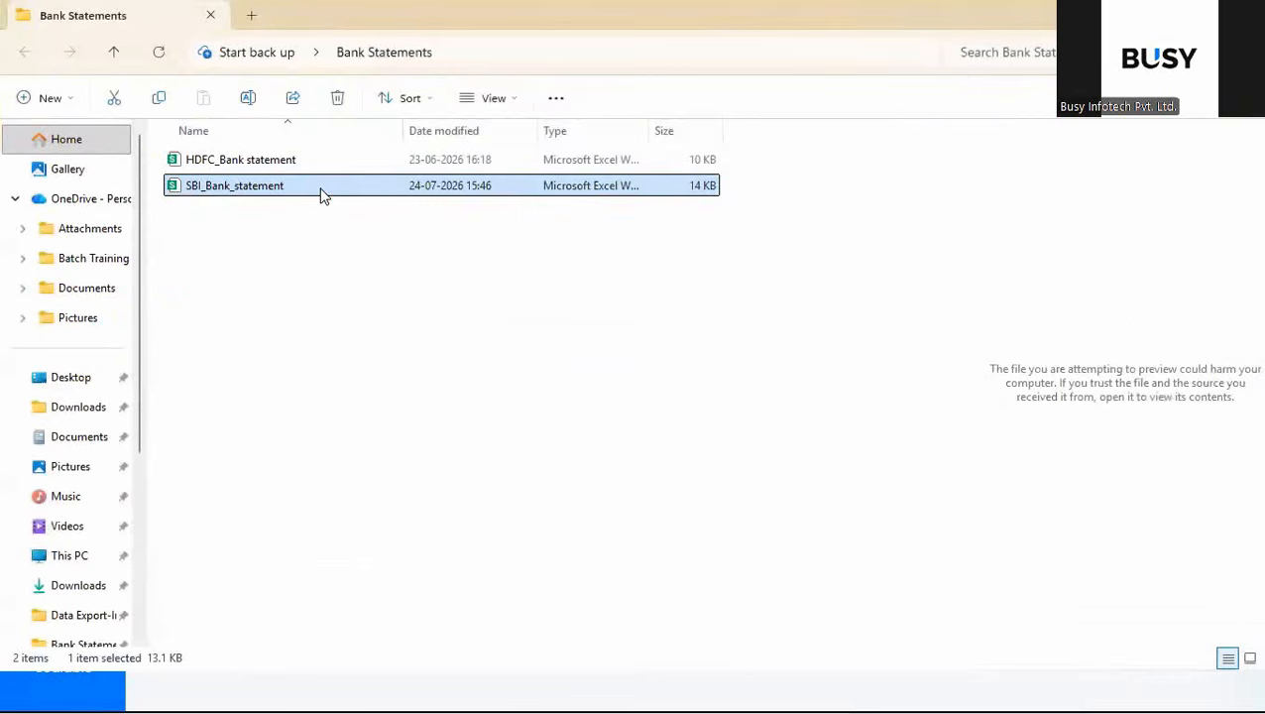
Open SBI_Bank_statement in Excel and find the first transaction in row 22.
double_click(321, 190)
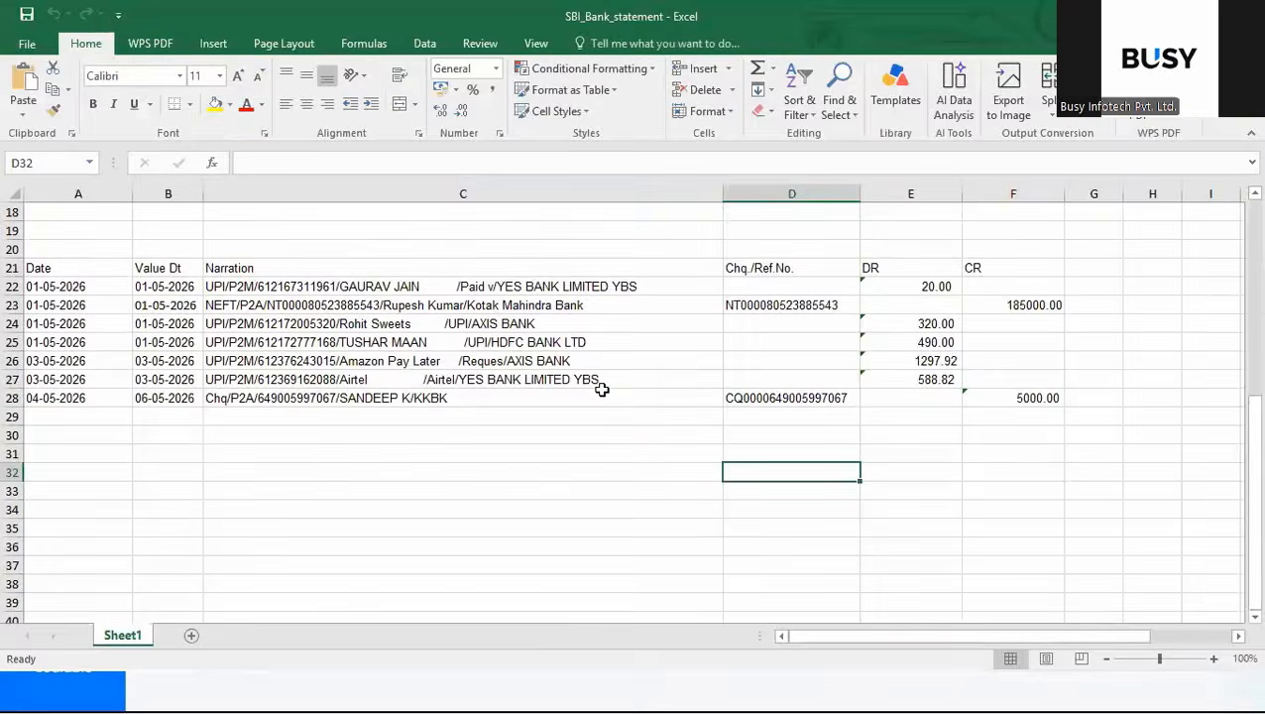
scroll(602, 390, "down", 1)
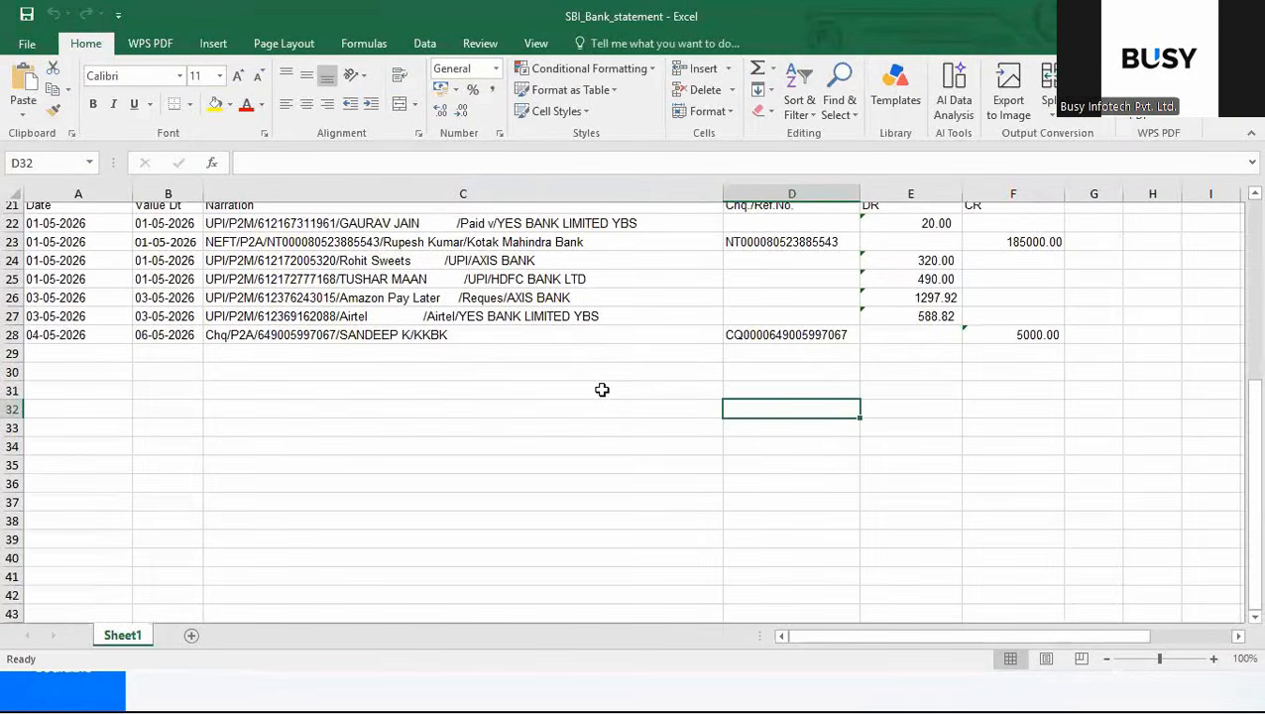
left_click(70, 231)
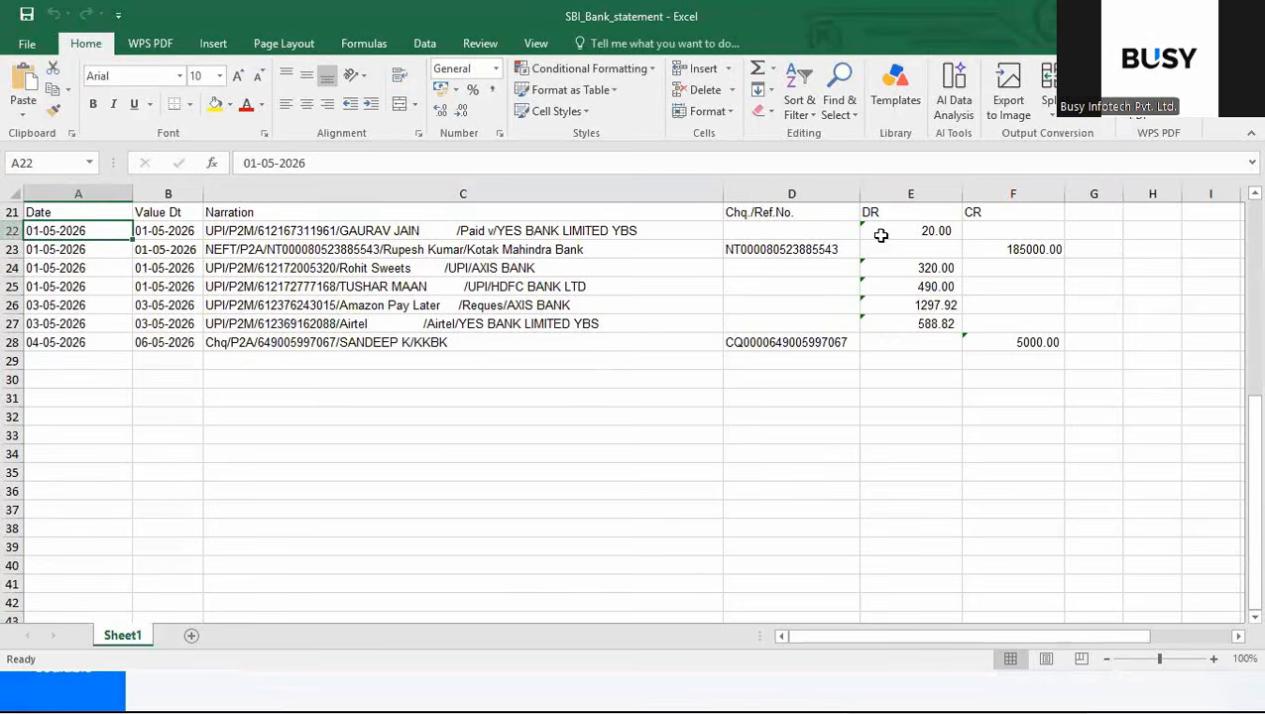
Change the BUSY import Start Row to 22.
key("alt+Tab")
key("BackSpace")
type("2")
key("Tab")
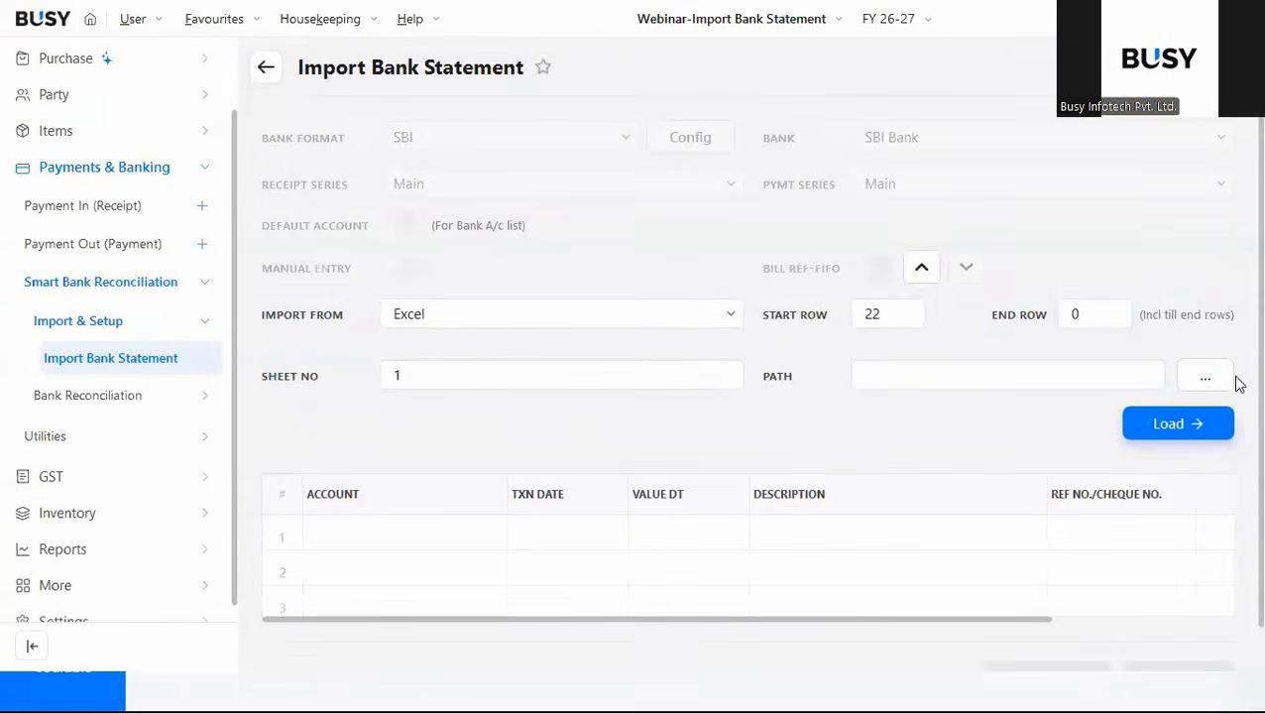
Check the statement's narrations and the row 24 date, then return to BUSY.
key("alt+Tab")
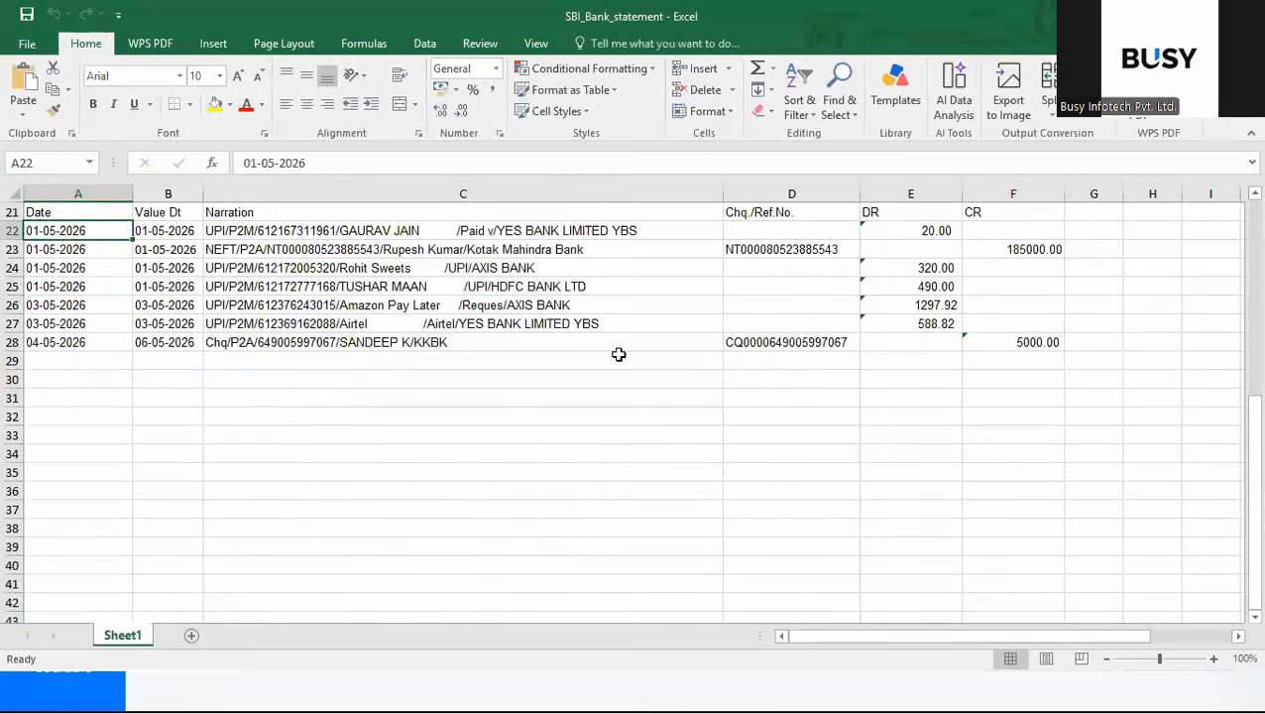
left_click(230, 236)
left_click(234, 274)
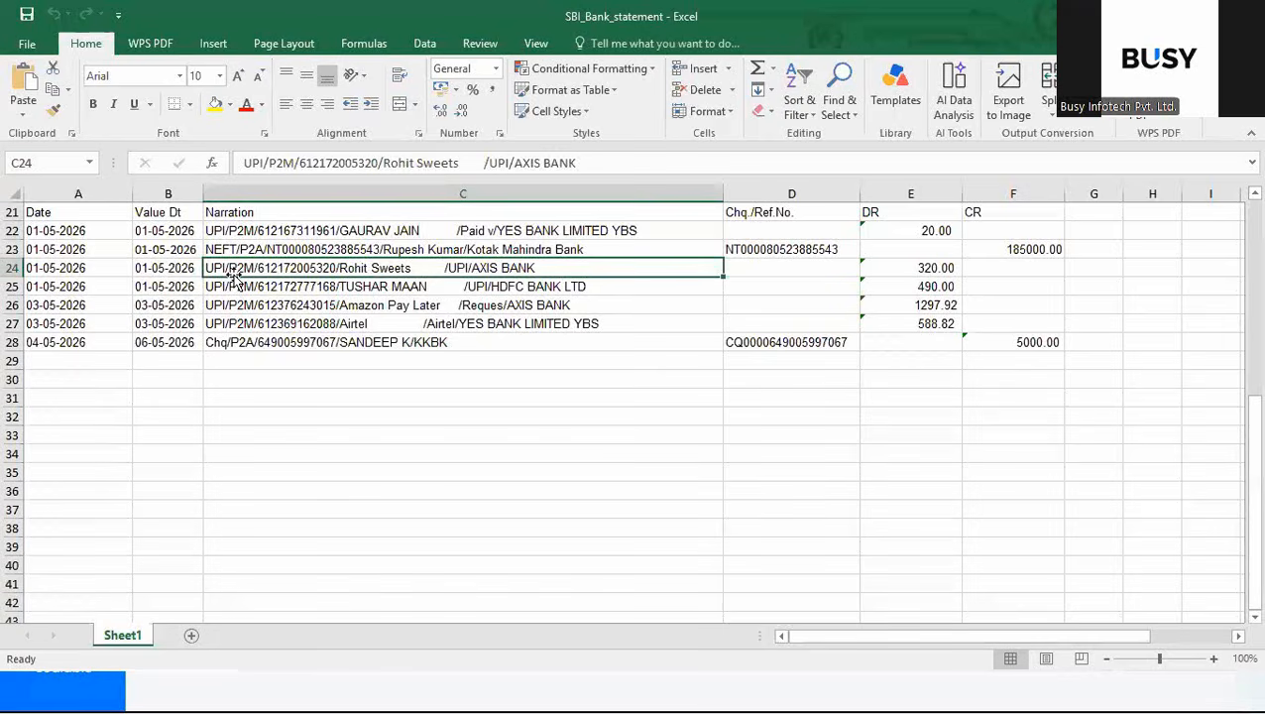
left_click(65, 273)
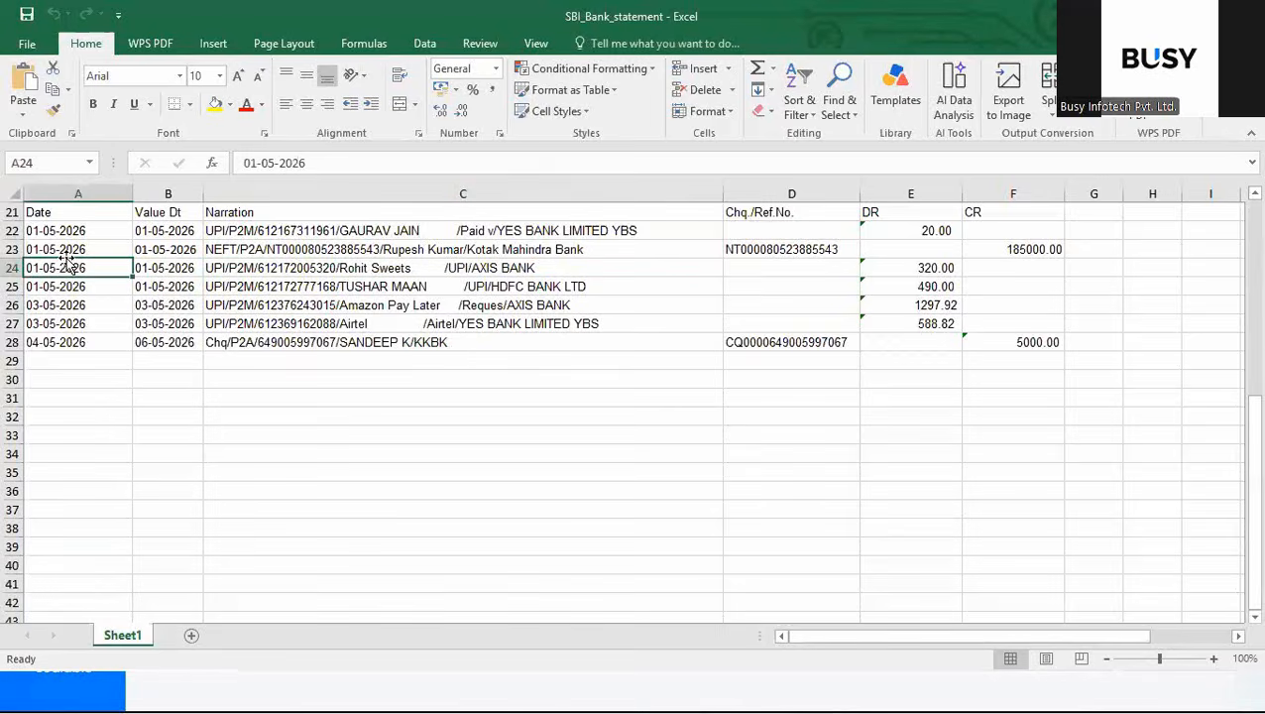
key("alt+Tab")
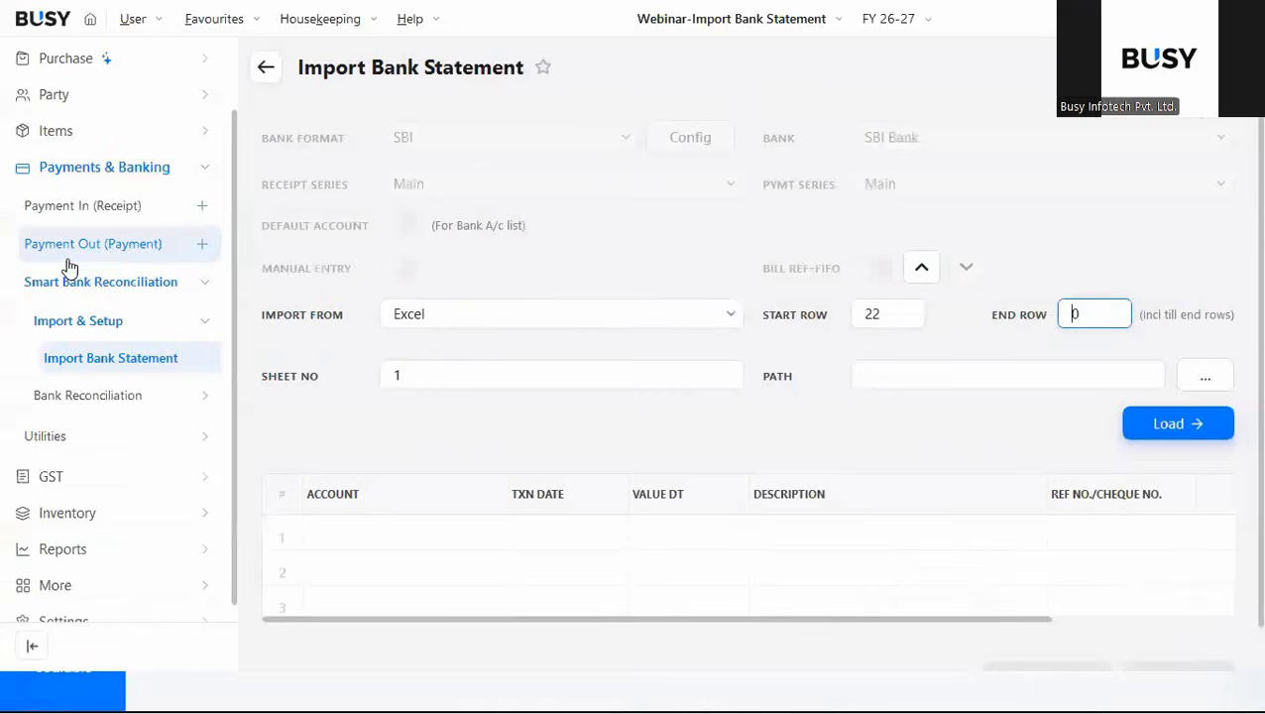
Enter 24 as the import End Row, then bring up the SBI_Bank_statement workbook.
left_click(1087, 324)
type("24")
key("Tab")
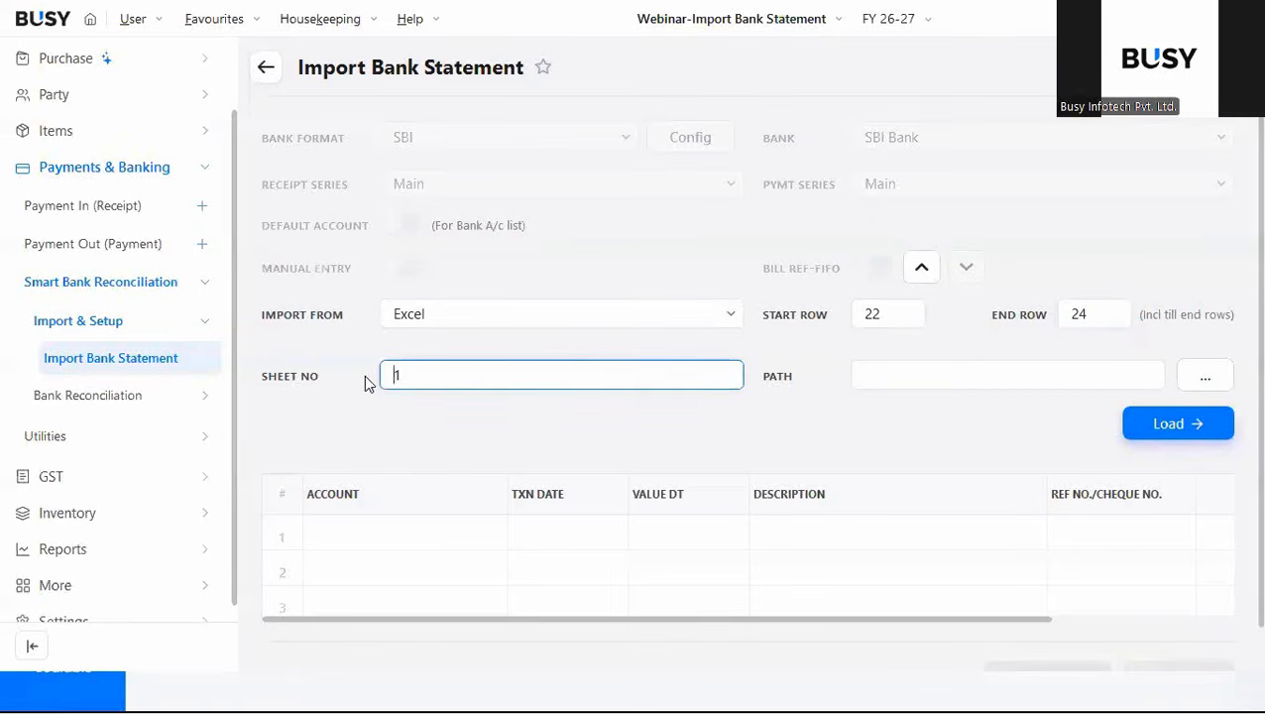
key("alt+Tab")
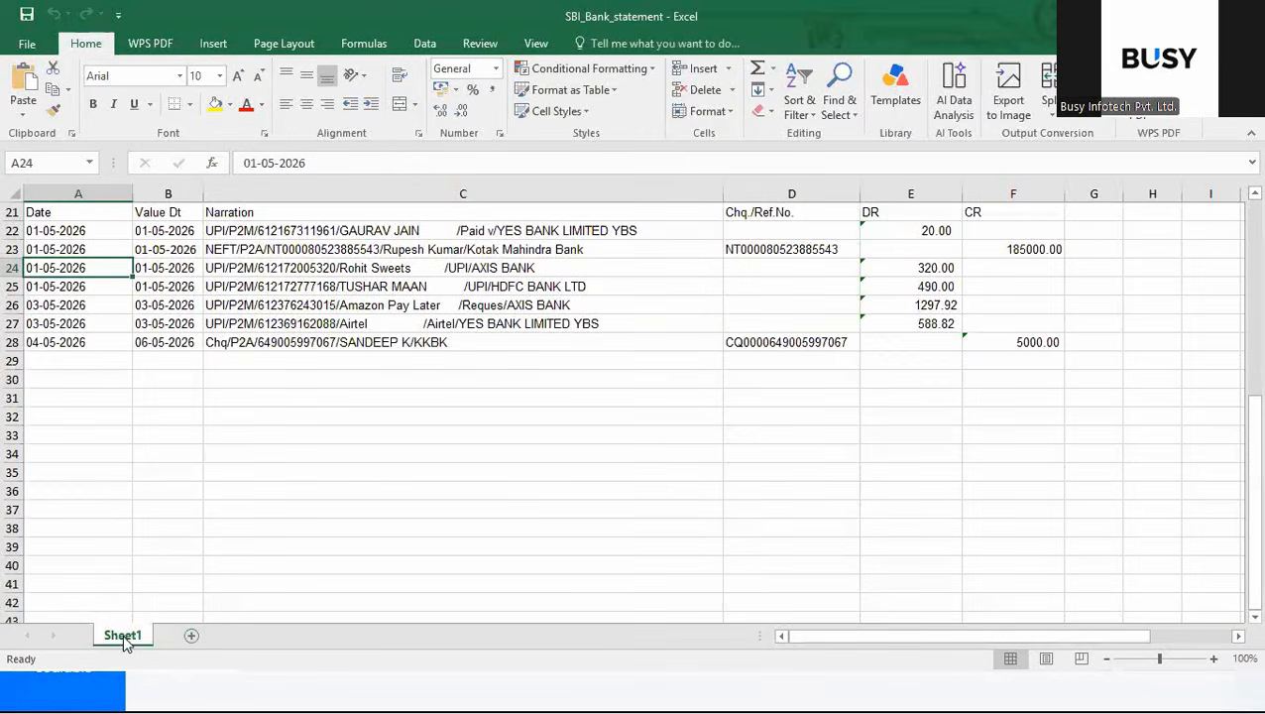
Add an empty Sheet2 to the workbook, reselect Sheet1 and return to BUSY.
left_click(193, 636)
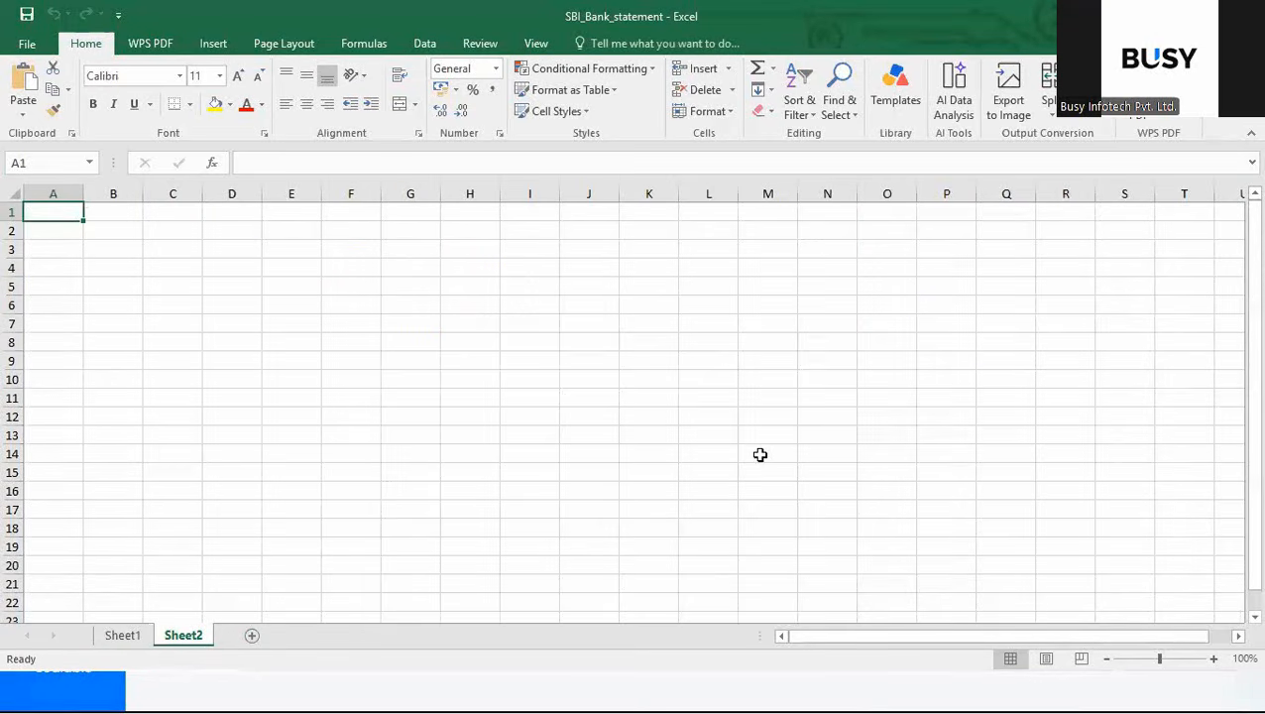
left_click(123, 637)
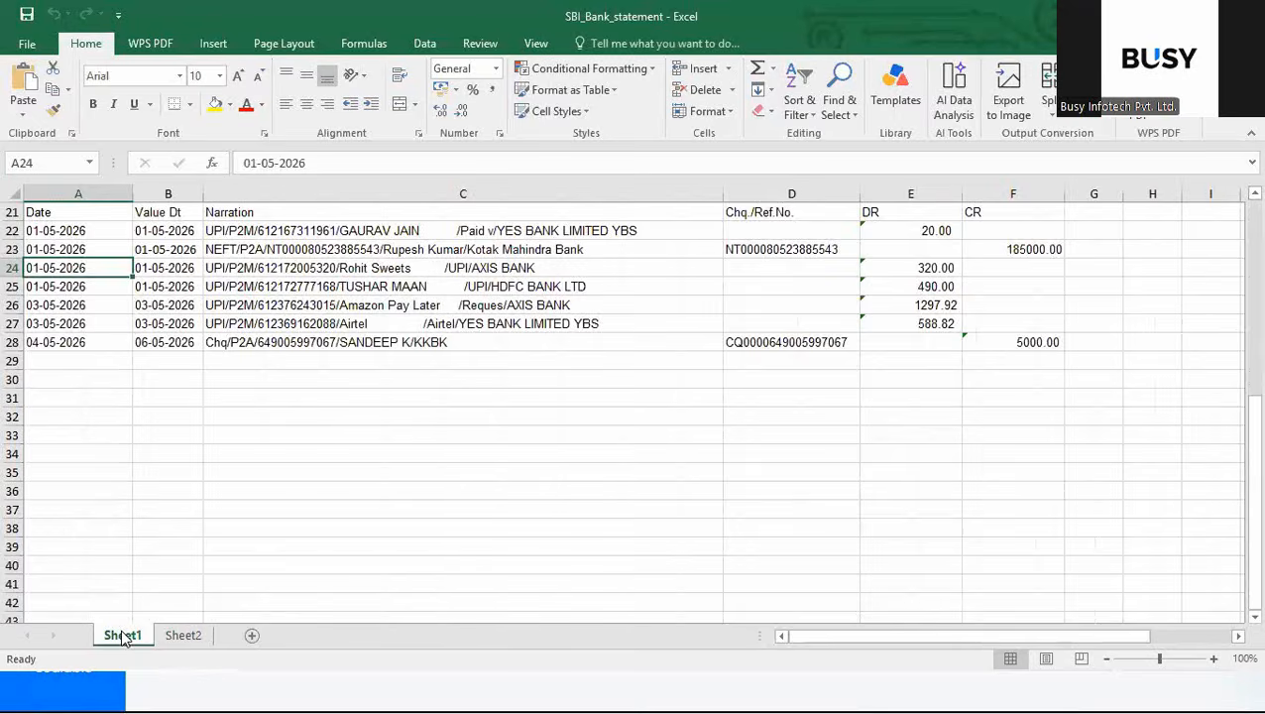
key("alt+Tab")
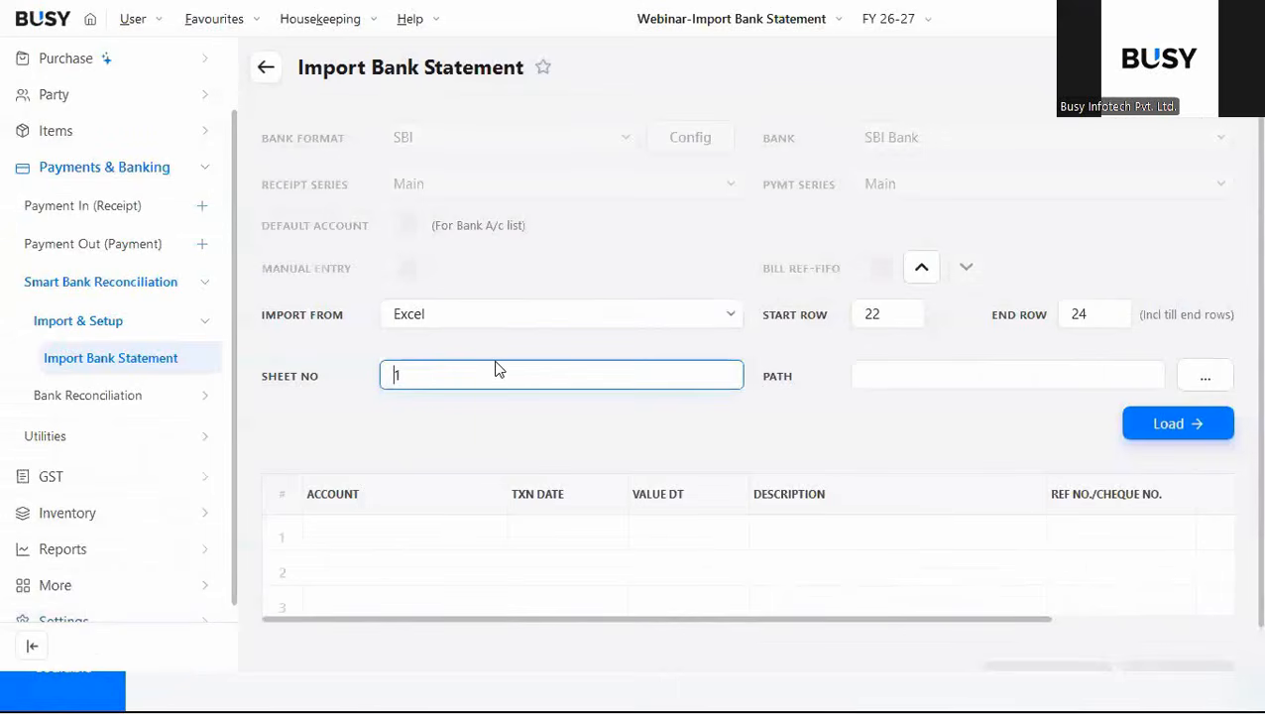
Select SBI_Bank_statement as the import file path and load its rows into the grid.
left_click(937, 374)
left_click(1201, 378)
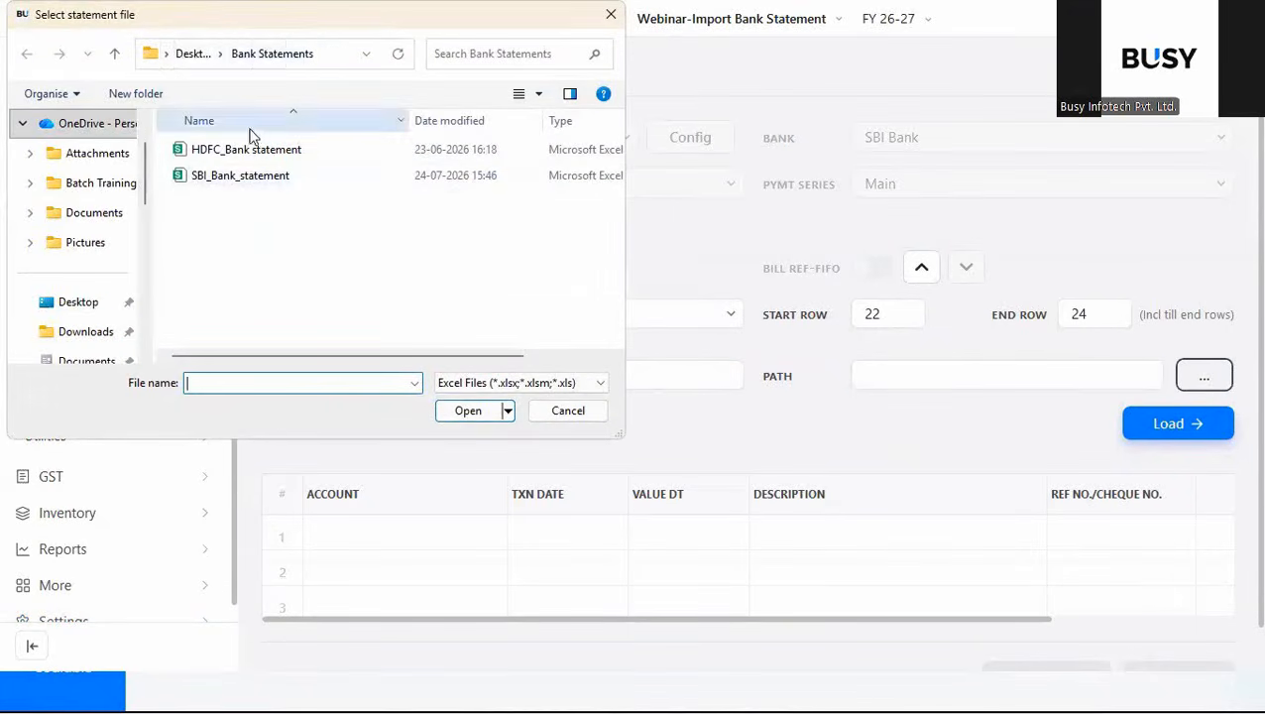
left_click(246, 179)
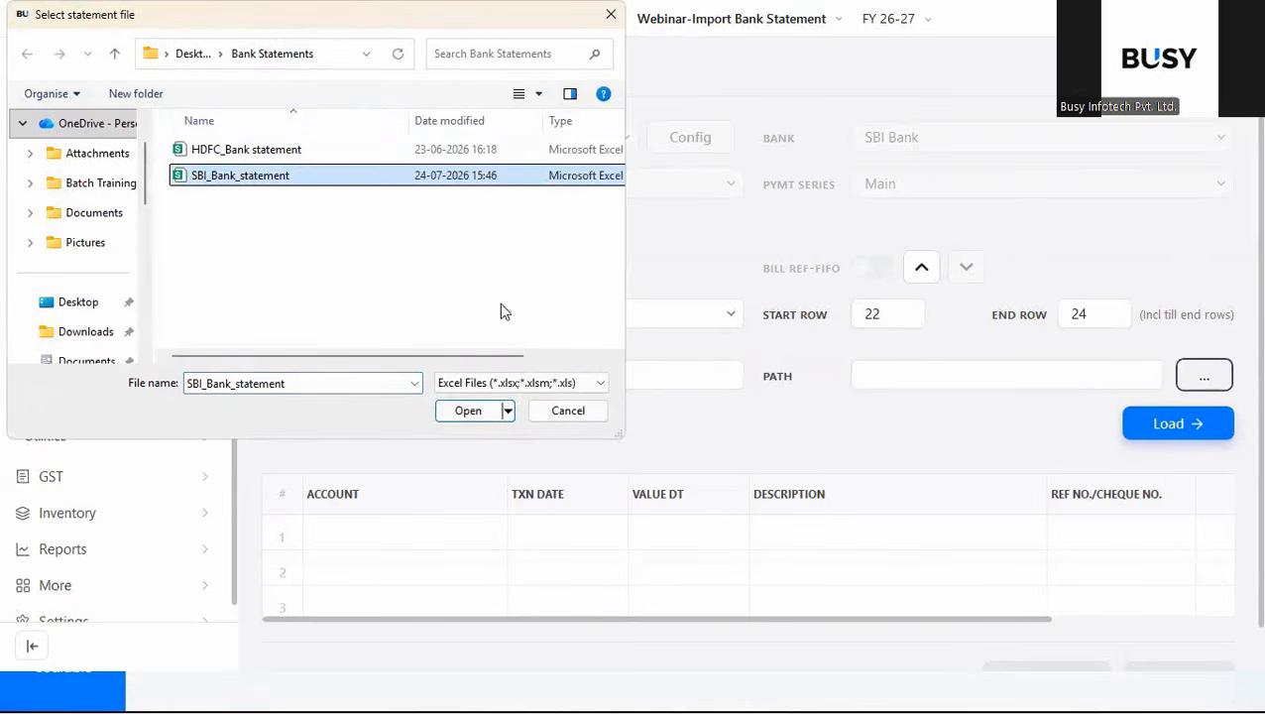
left_click(464, 412)
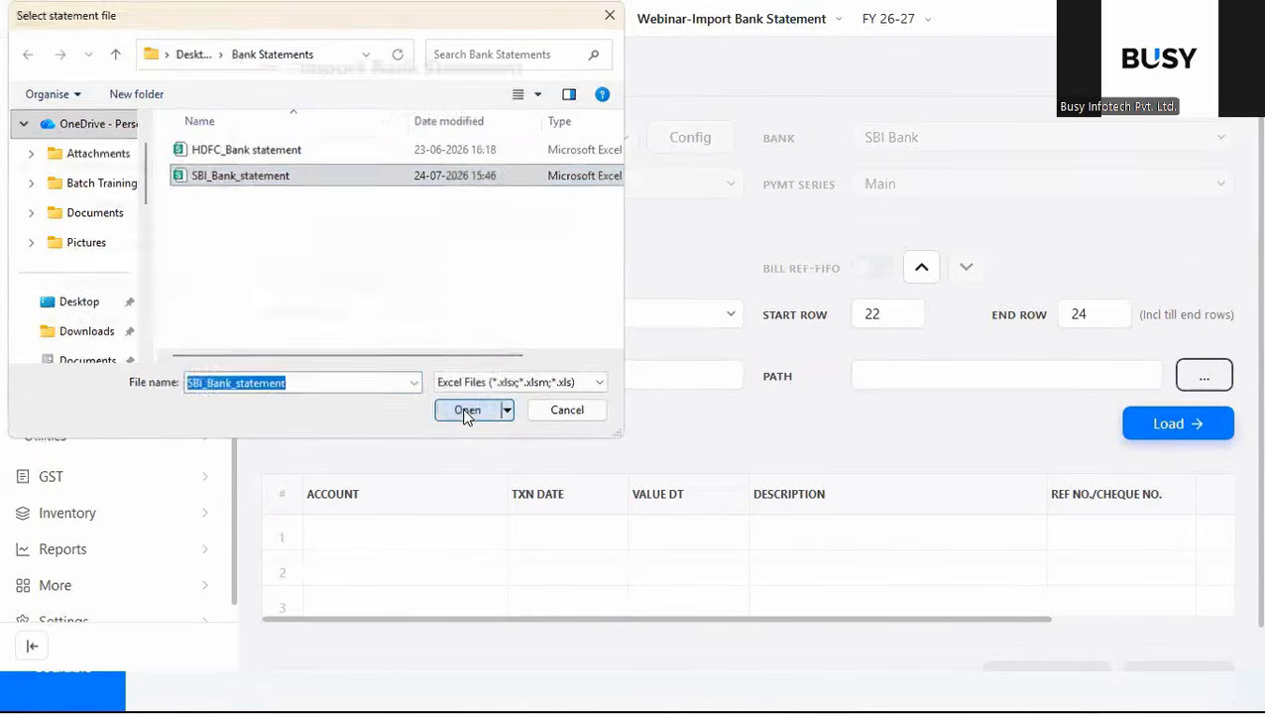
left_click(1159, 423)
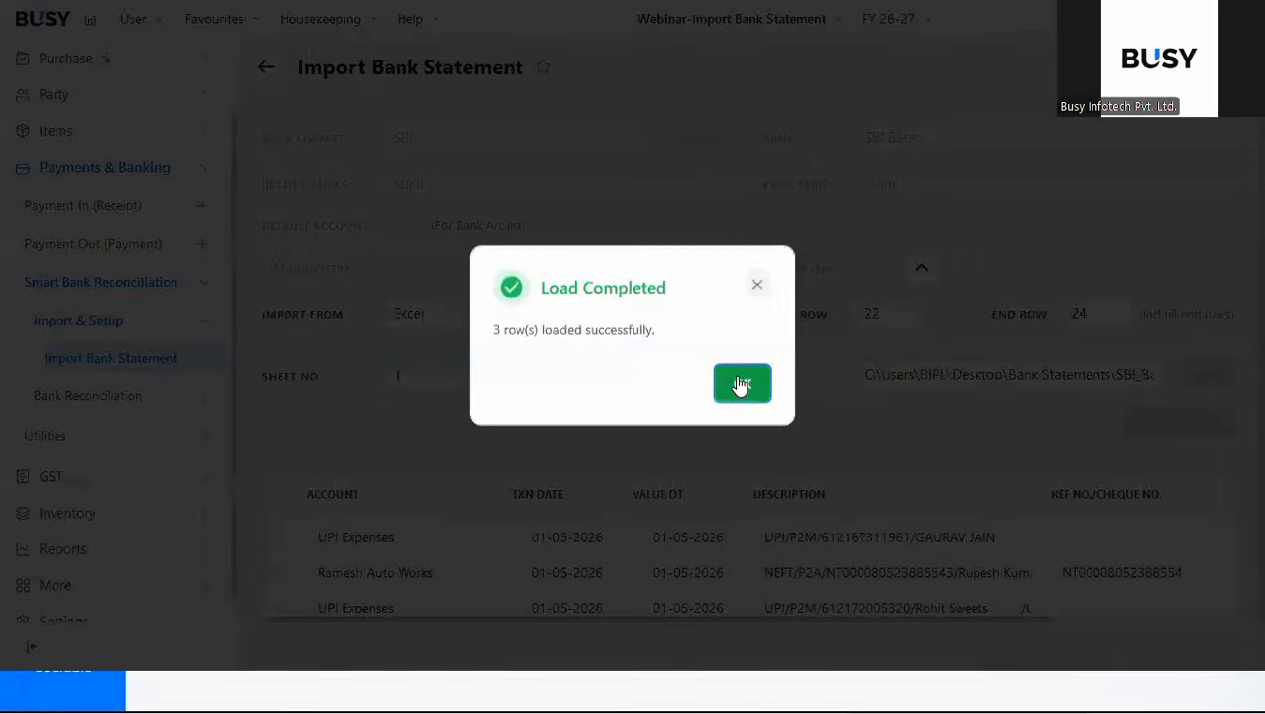
left_click(742, 384)
Collapse the side menu to icons and select the first row's account.
scroll(993, 421, "down", 1)
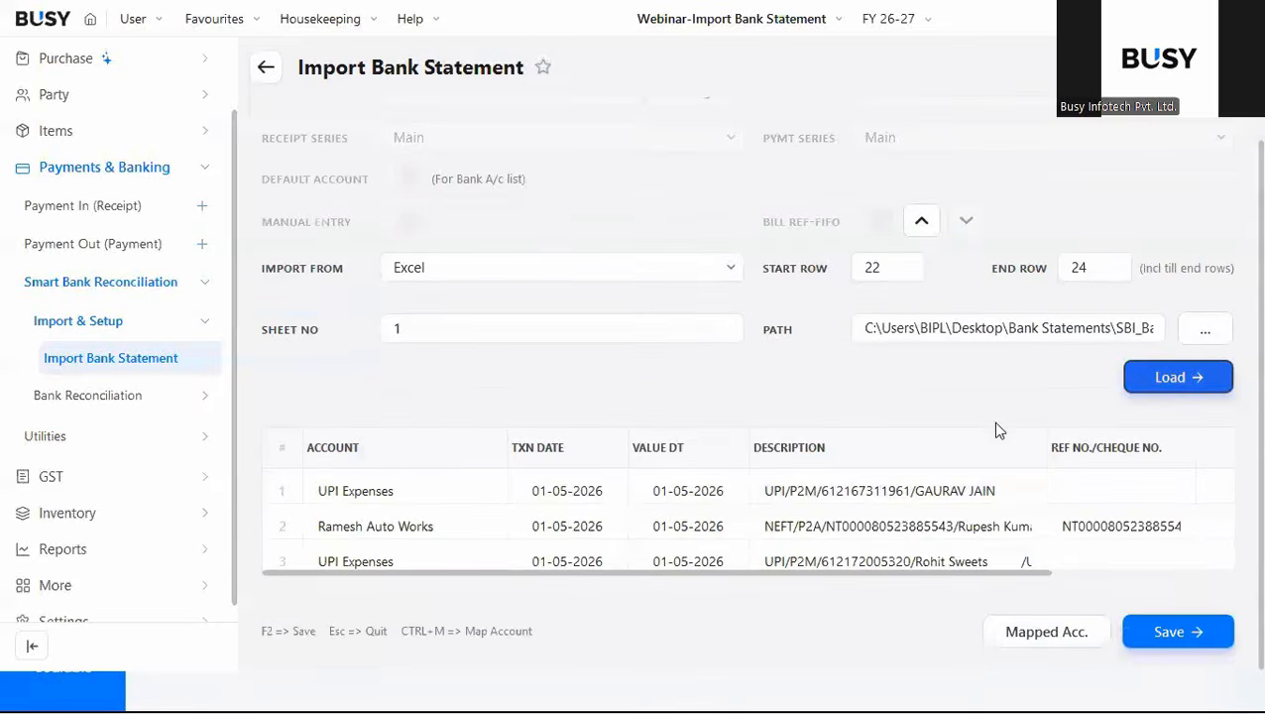
scroll(109, 206, "down", 1)
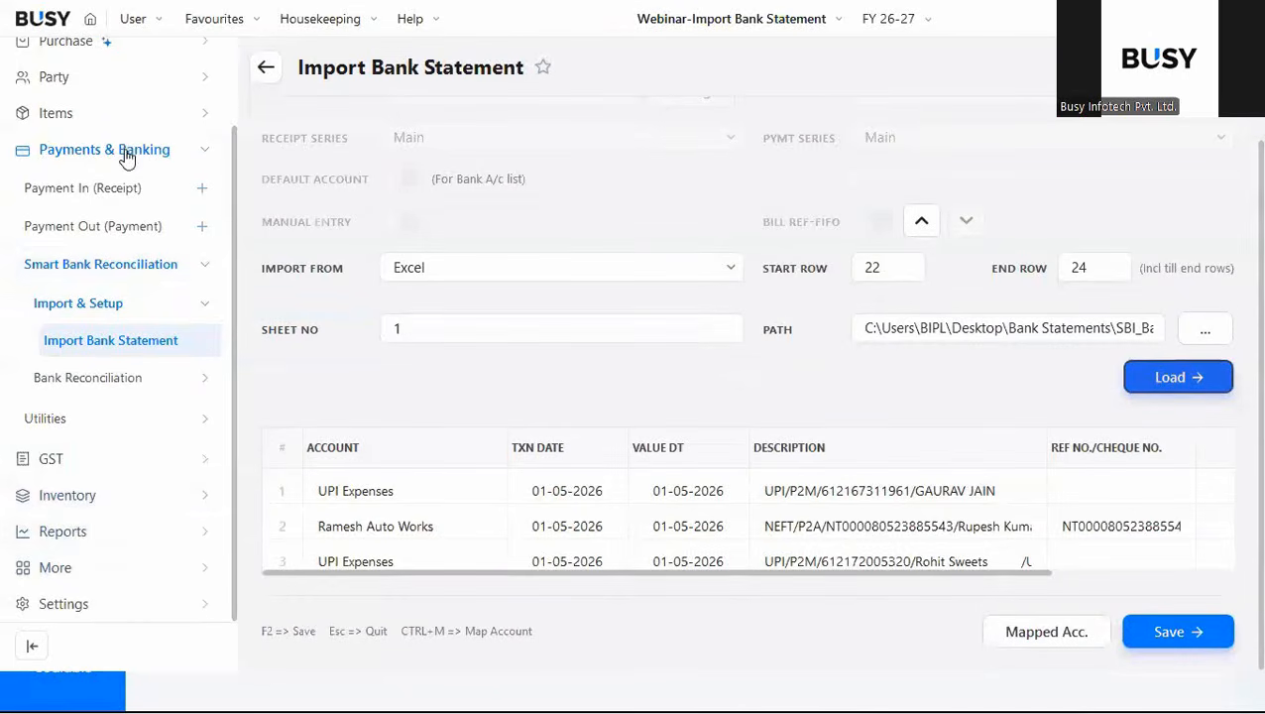
left_click(124, 157)
left_click(278, 493)
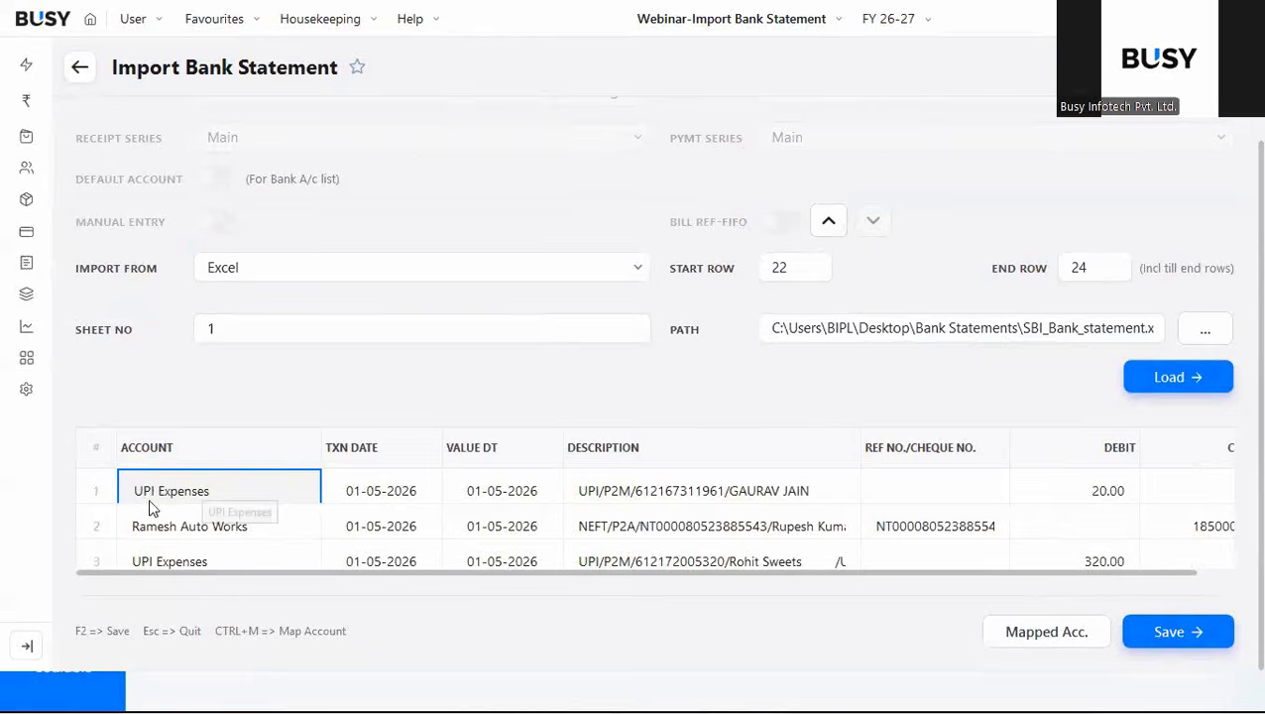
Set row 1's account to UPI Expenses, review the grid columns, and save the three entries.
left_click(580, 491)
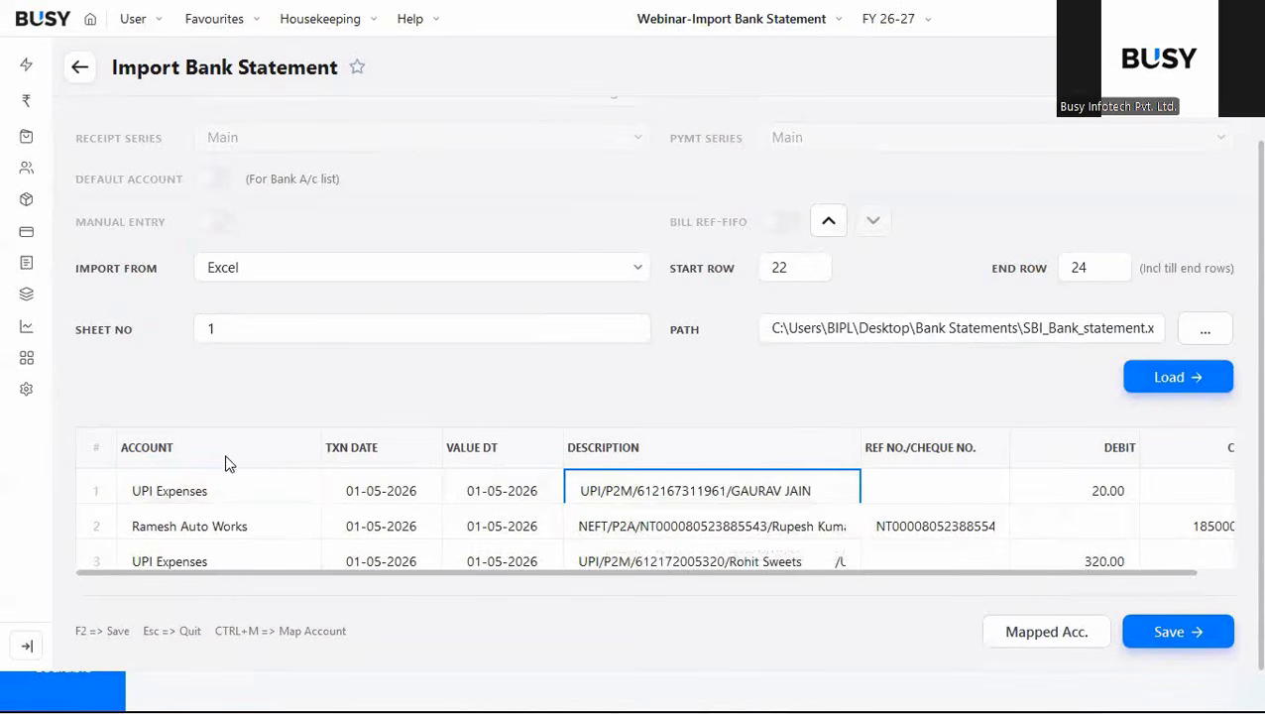
left_click(198, 489)
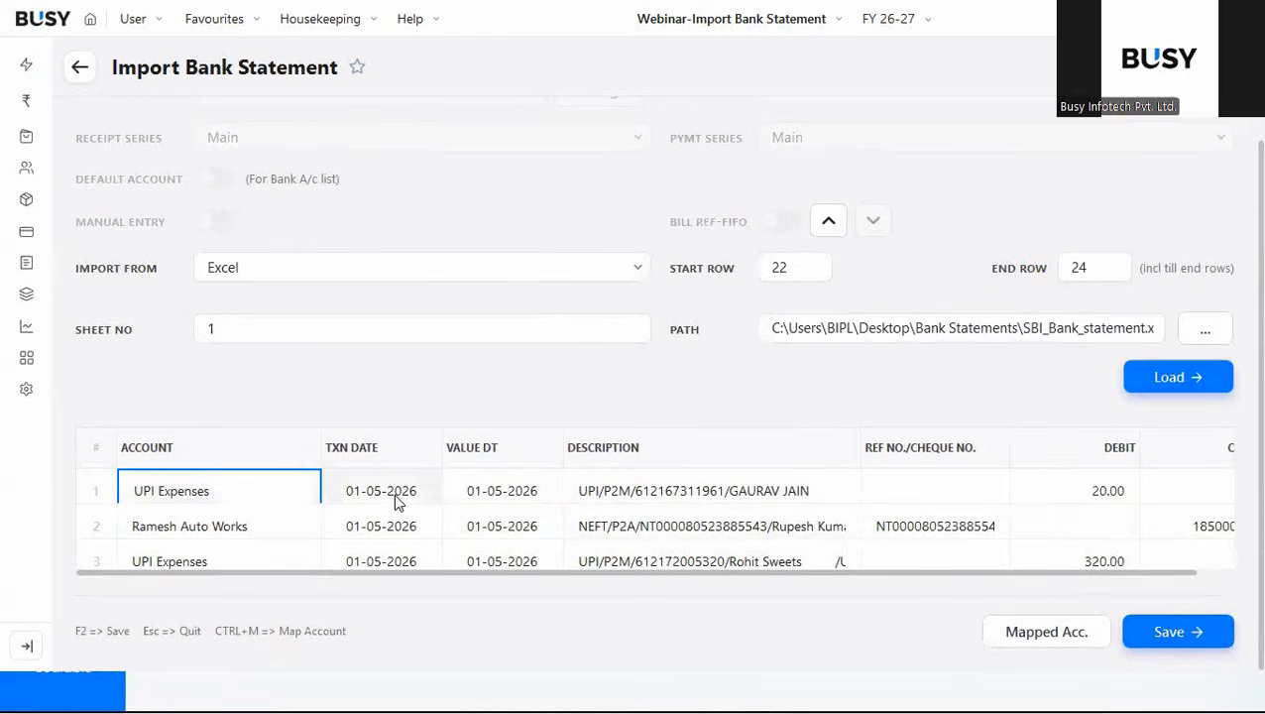
type("upi")
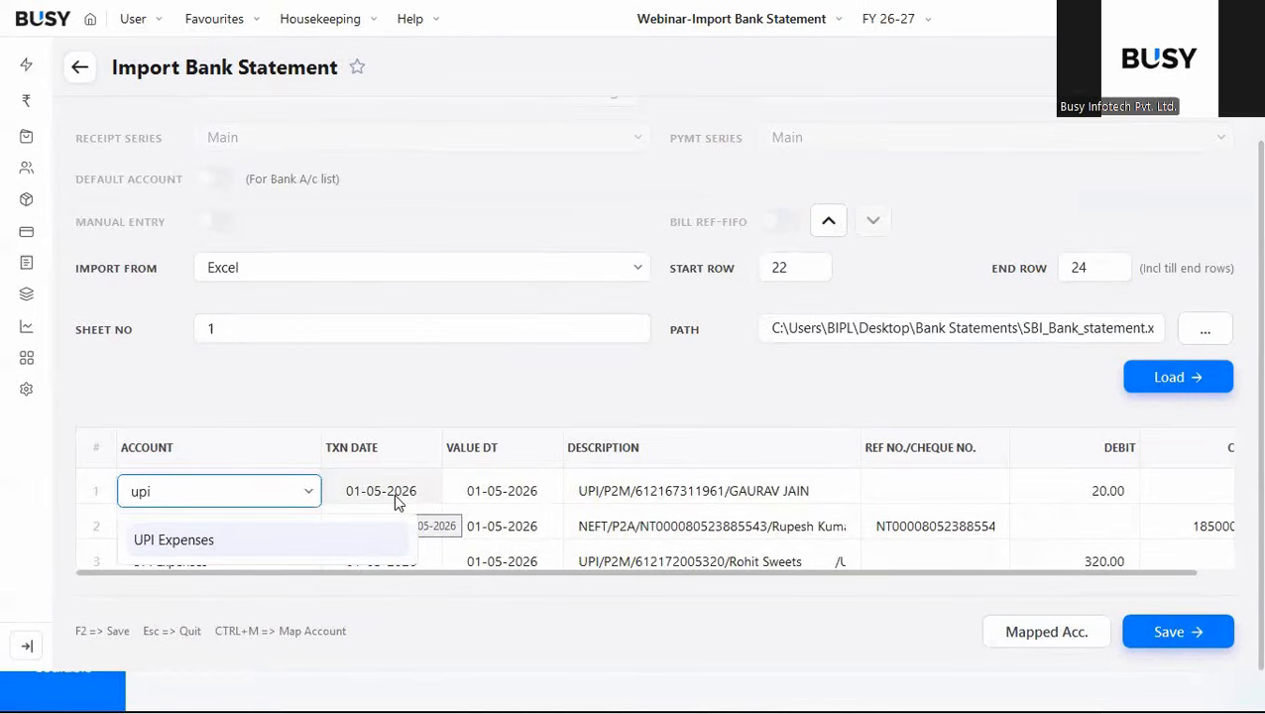
left_click(201, 541)
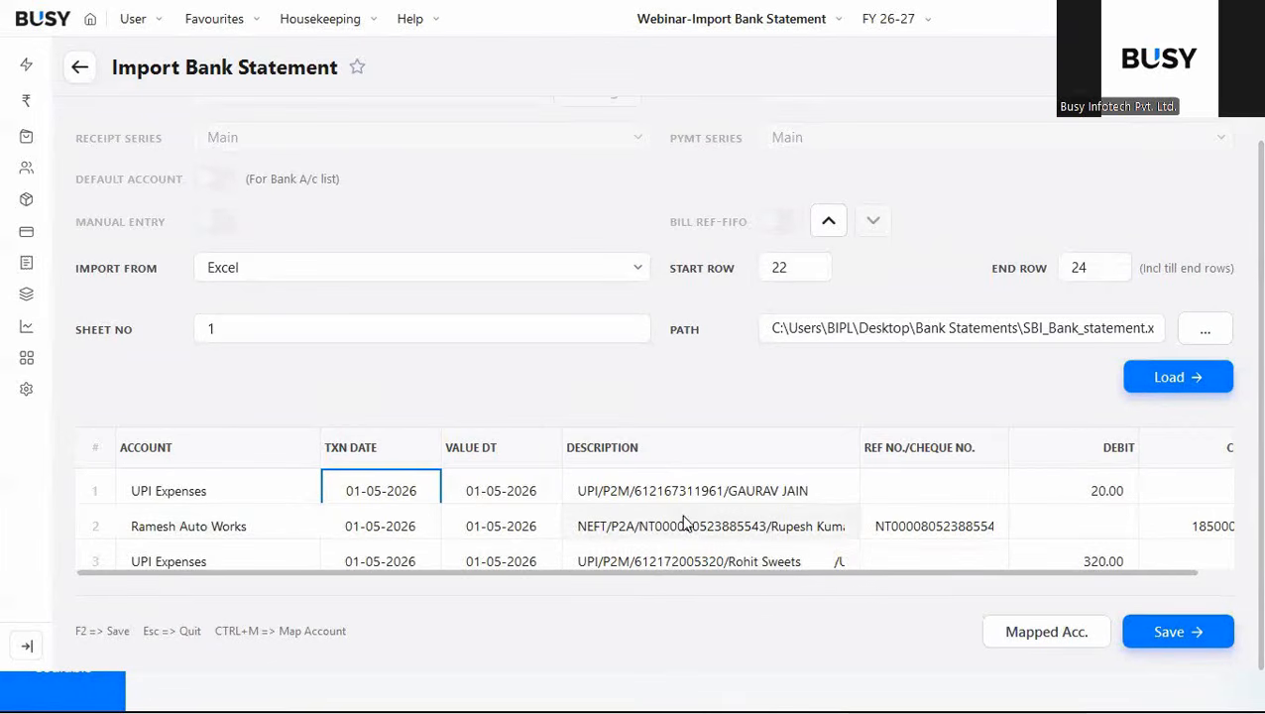
left_click(1157, 574)
left_click(1210, 573)
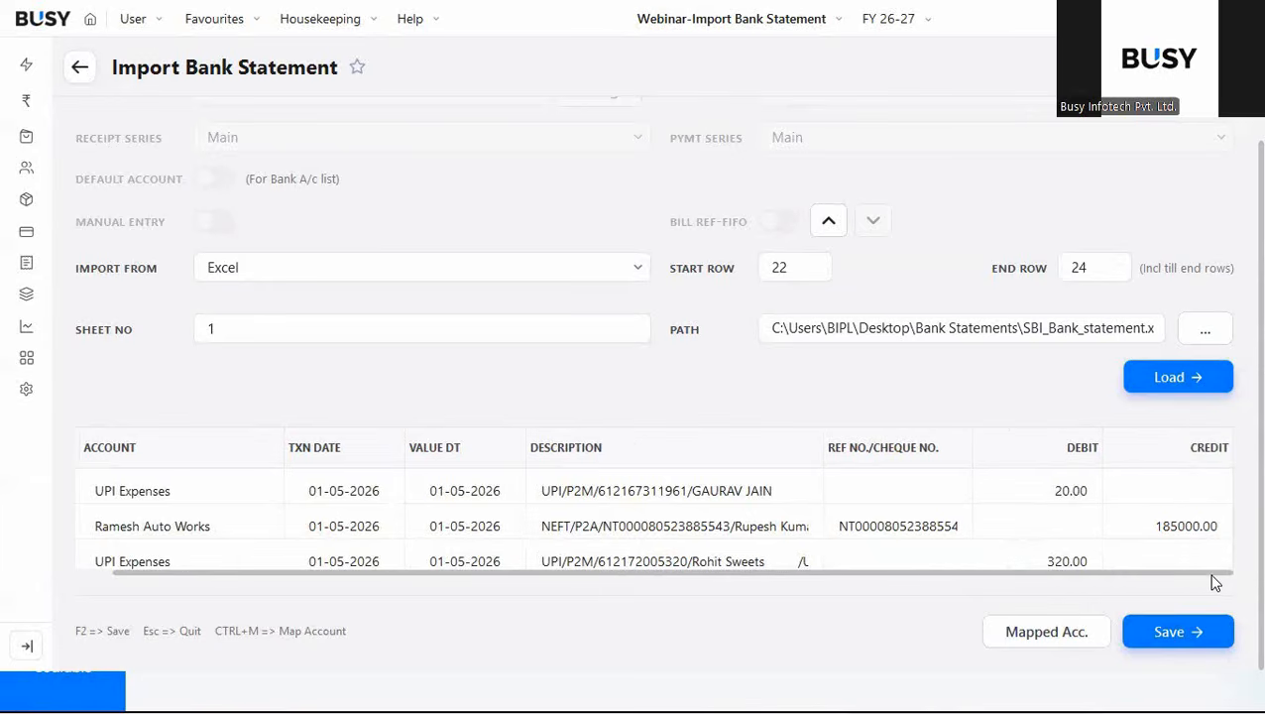
left_click_drag(1206, 574, 656, 594)
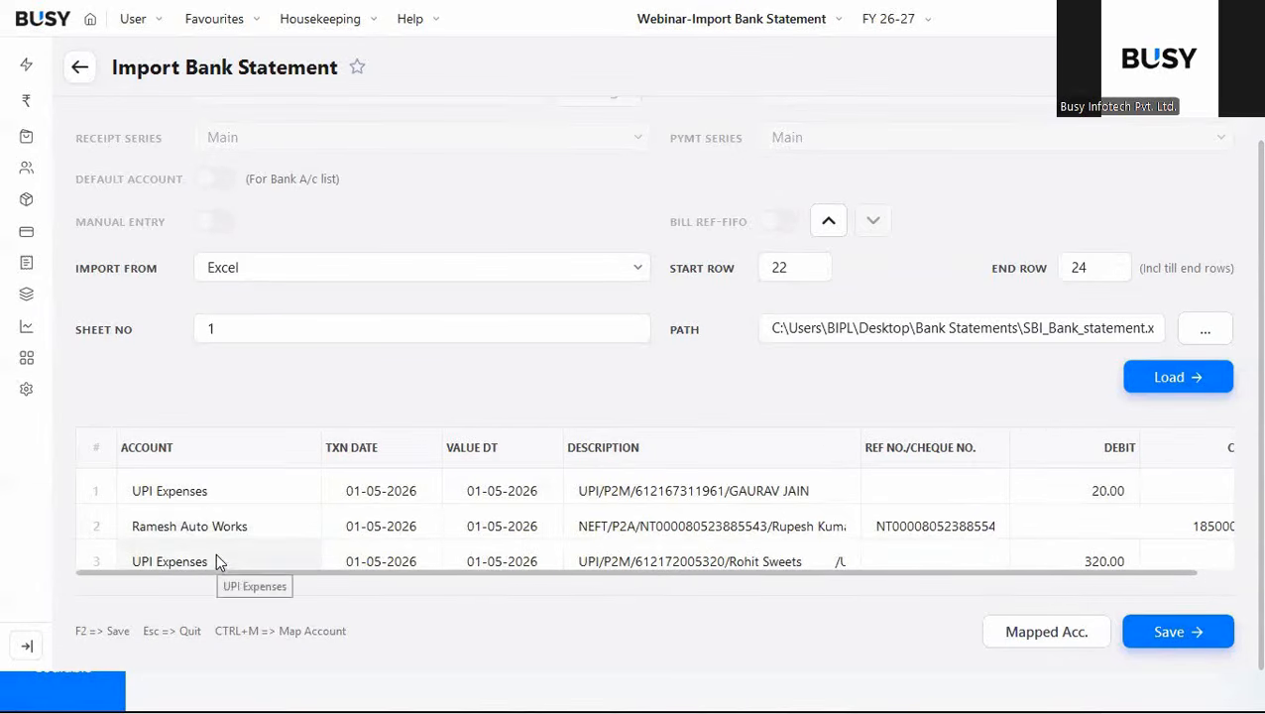
left_click(183, 563)
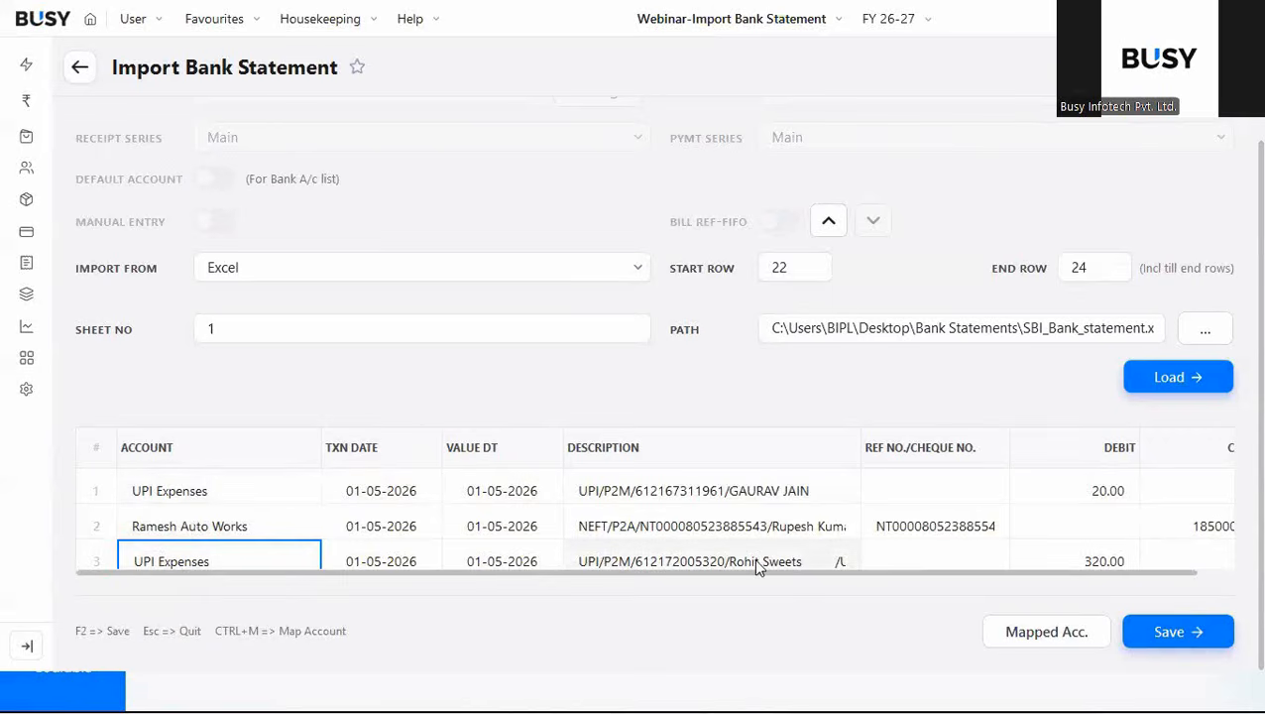
left_click(1163, 634)
Confirm saving the entries as vouchers, dismiss the completion message, and expand the side menu.
left_click(749, 393)
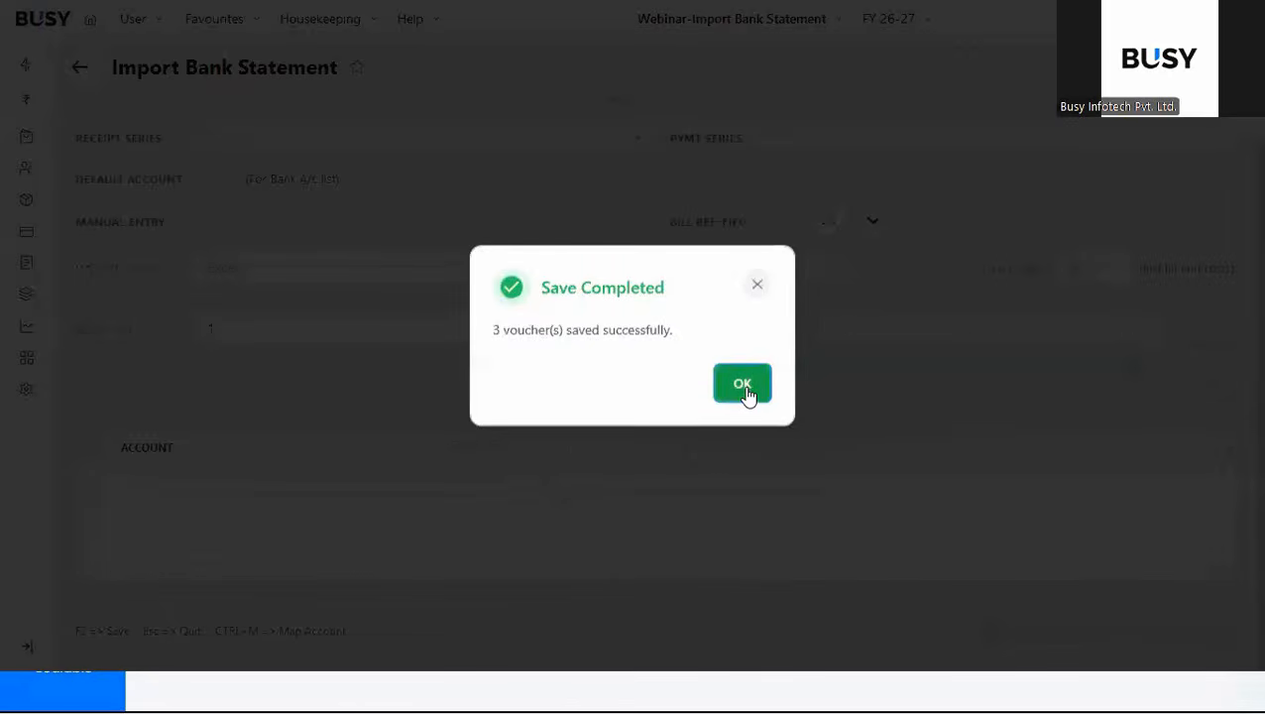
left_click(743, 386)
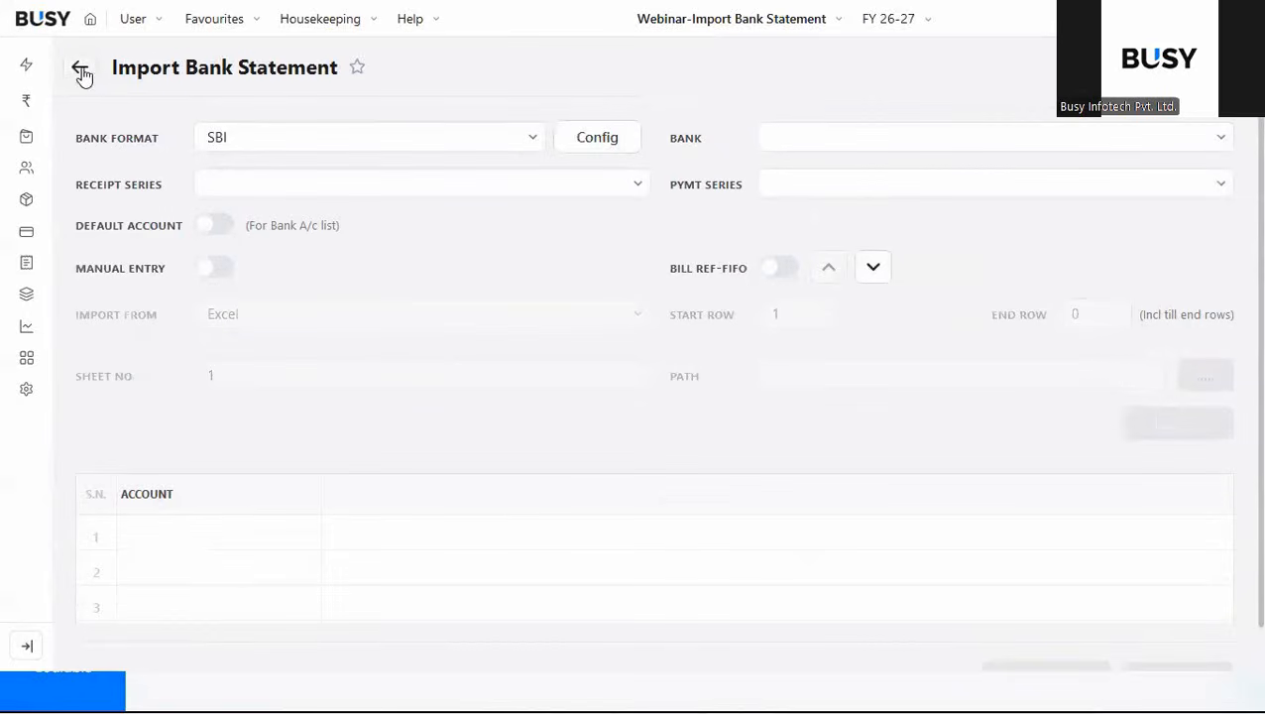
left_click(26, 646)
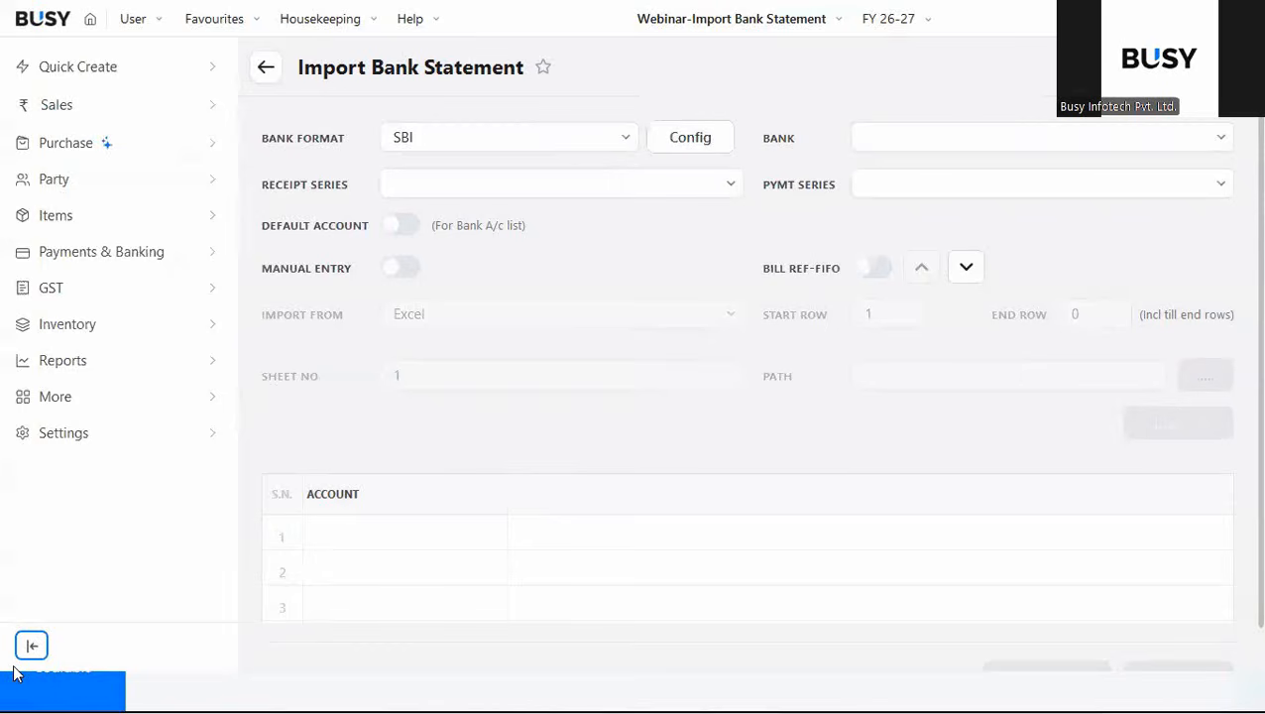
Under Payments & Banking, view the receipt voucher list and the payment voucher list.
left_click(146, 254)
left_click(127, 292)
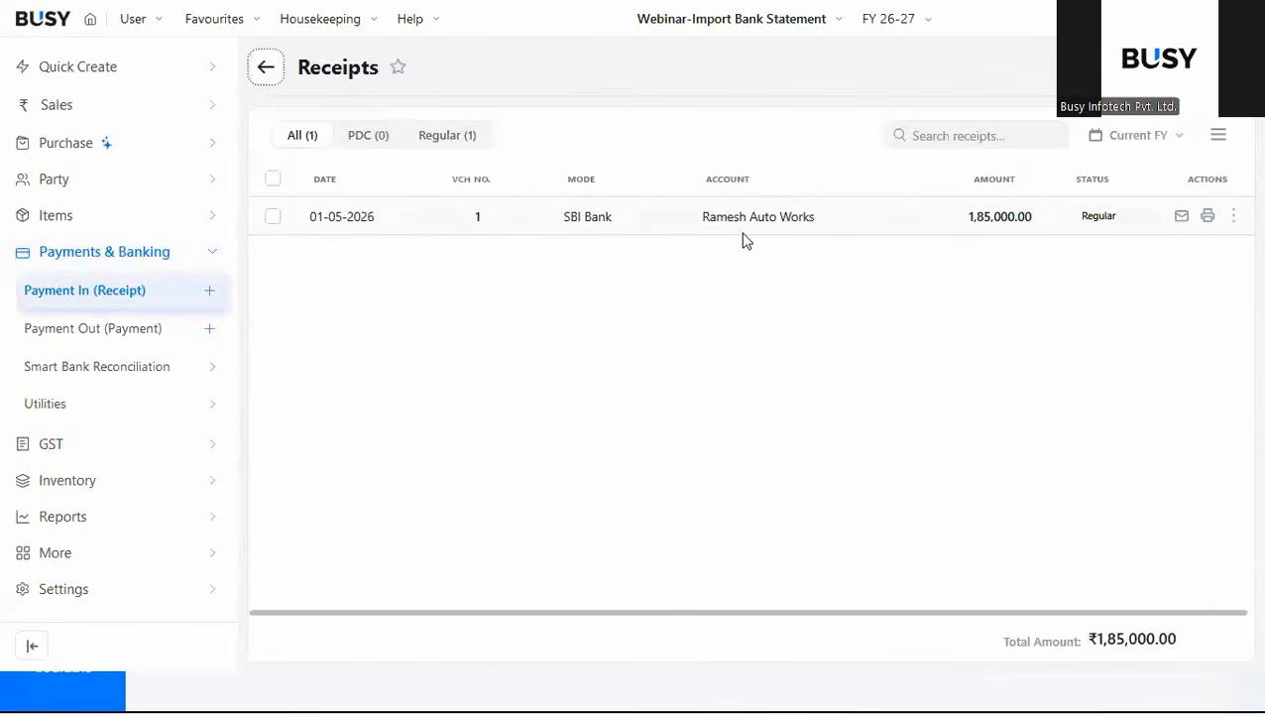
left_click(121, 330)
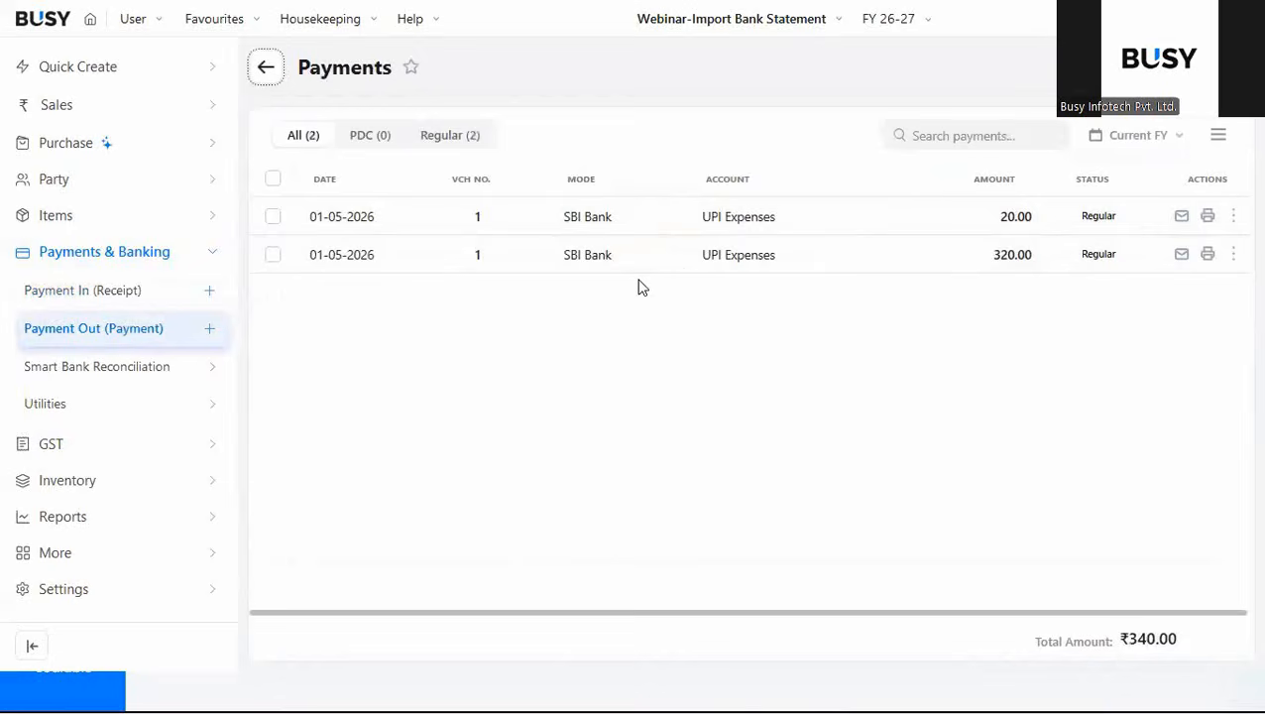
Review all SBI Bank entries in Bank Reconciliation, then close the report.
left_click(89, 367)
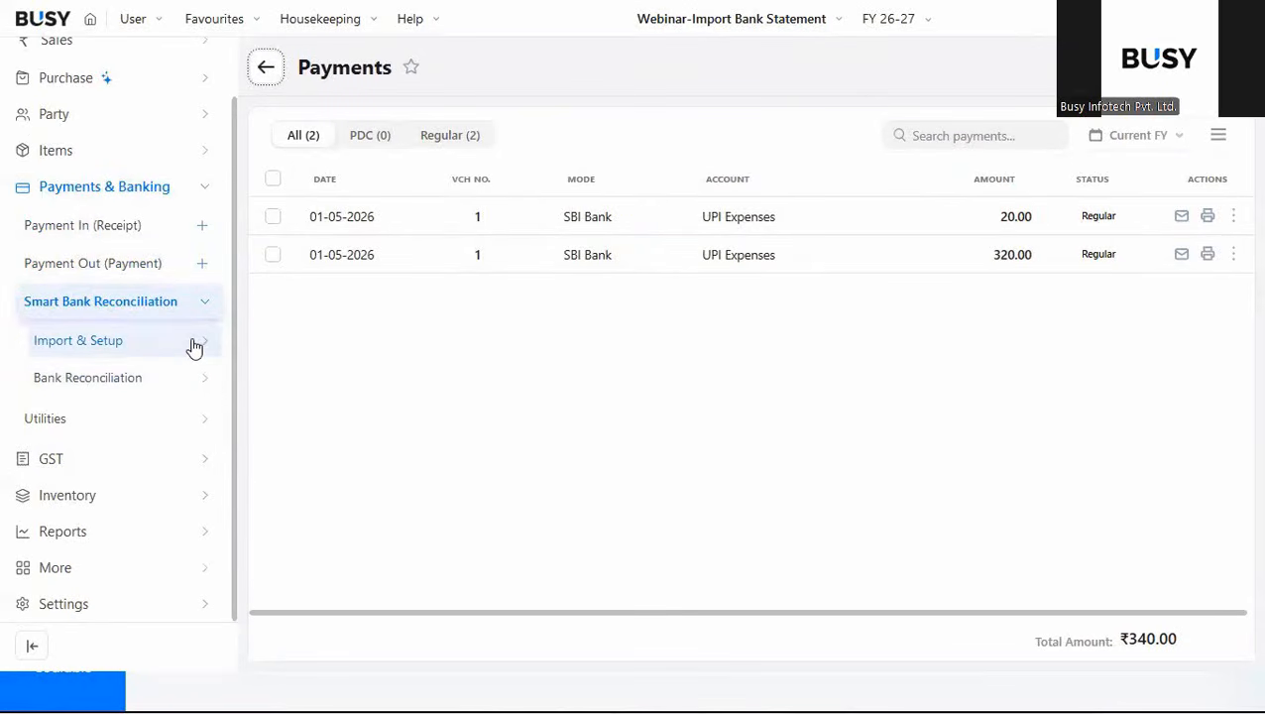
left_click(149, 383)
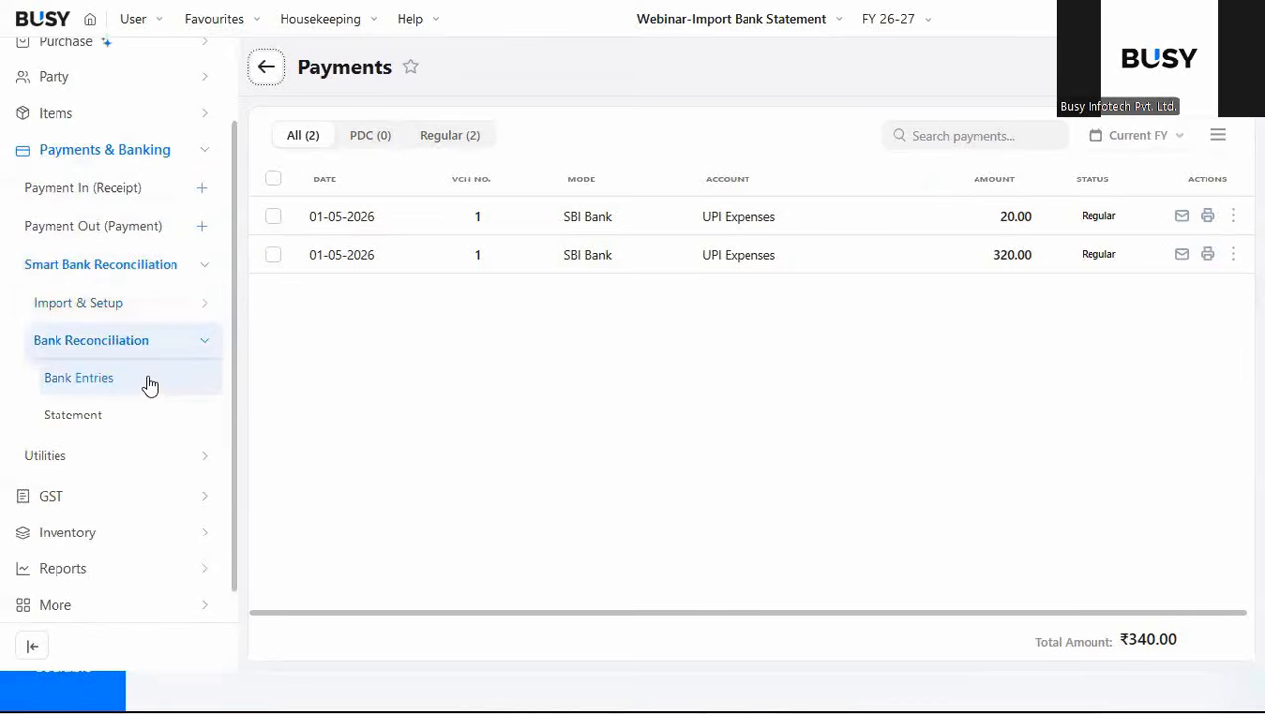
left_click(149, 383)
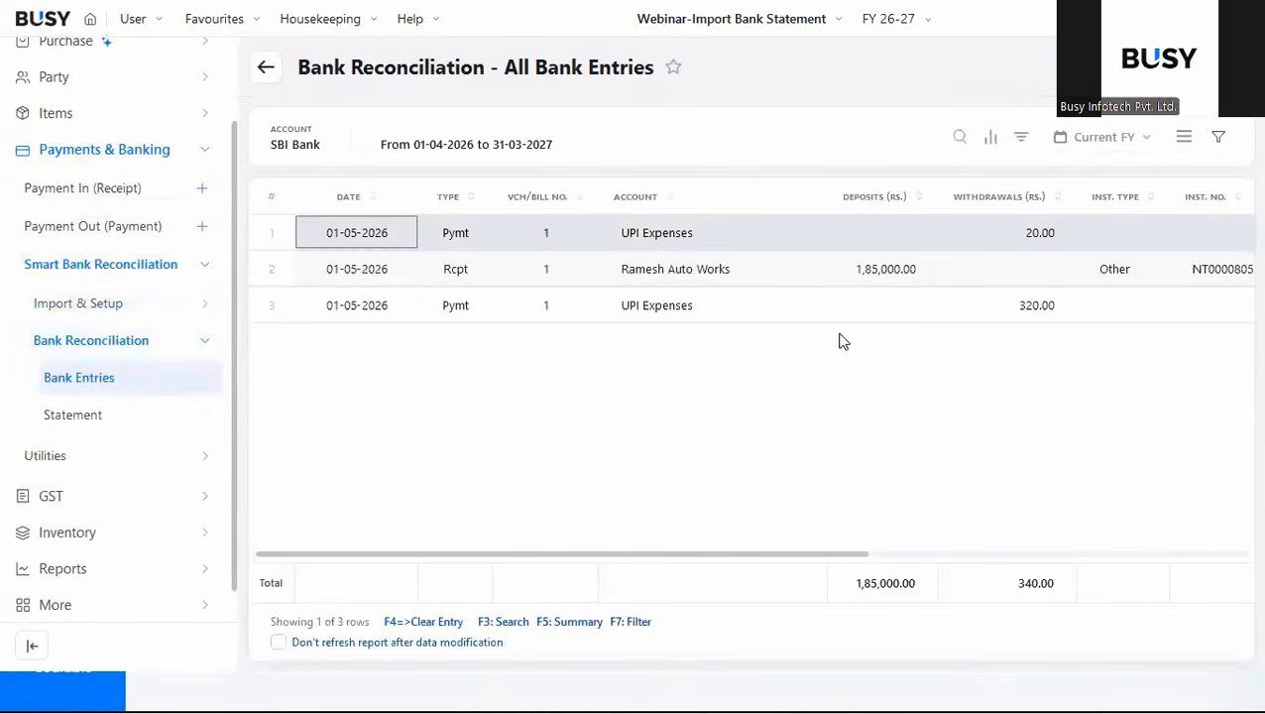
scroll(807, 284, "right", 5)
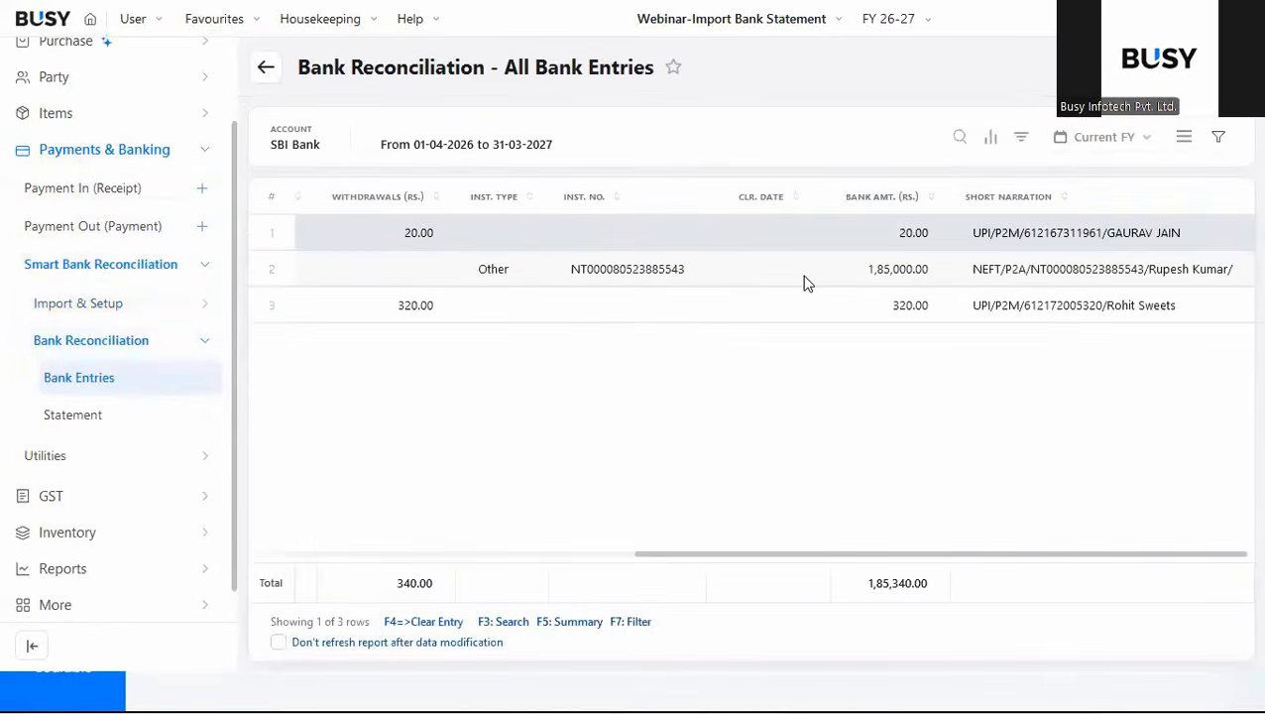
scroll(805, 280, "left", 5)
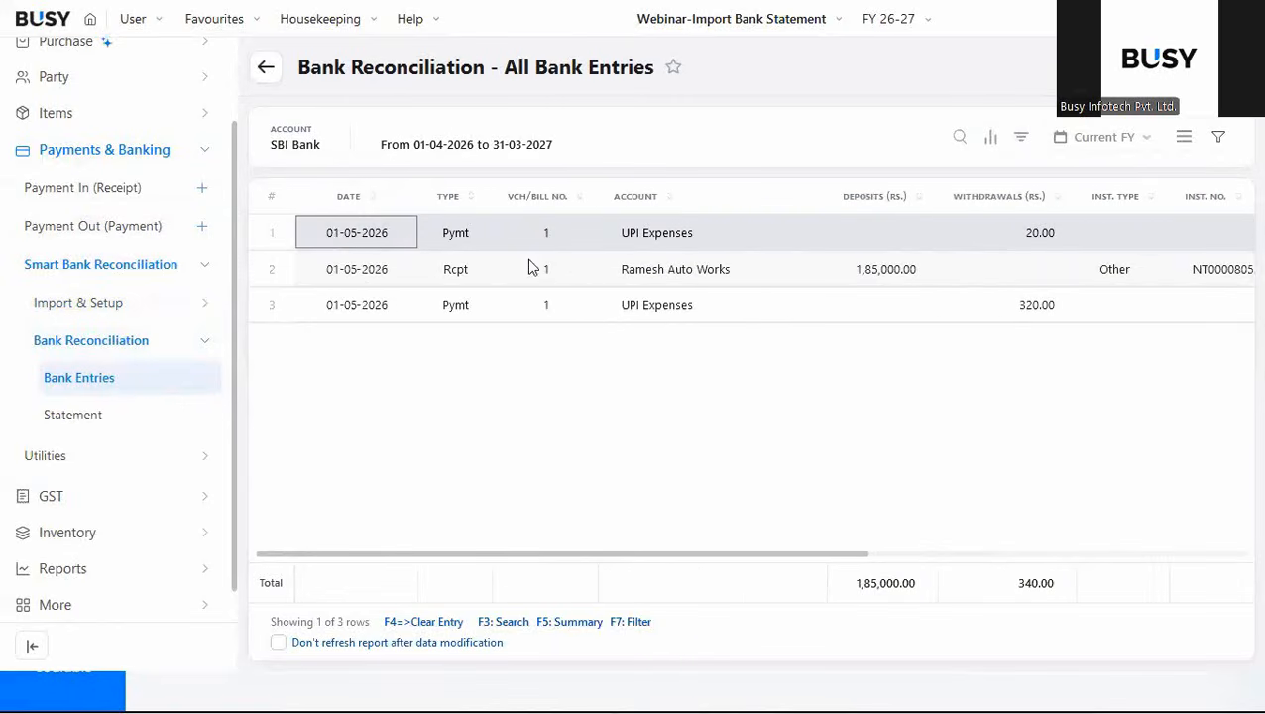
left_click(116, 342)
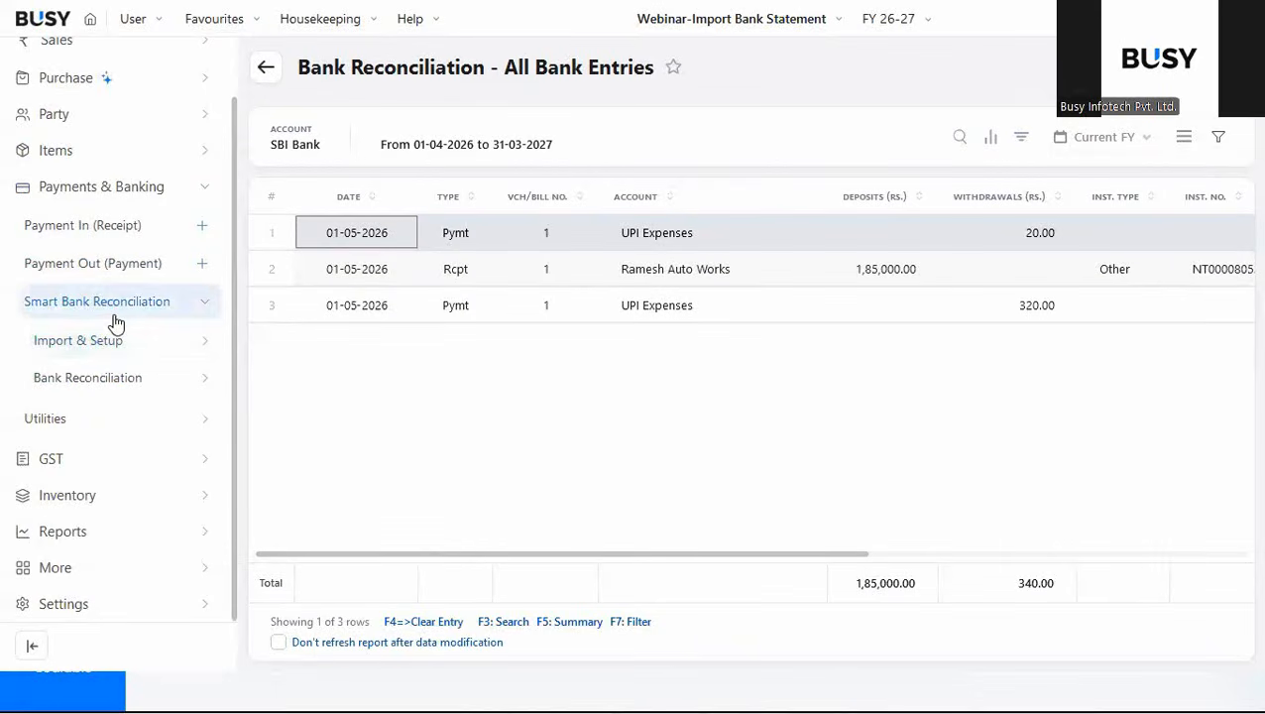
left_click(119, 316)
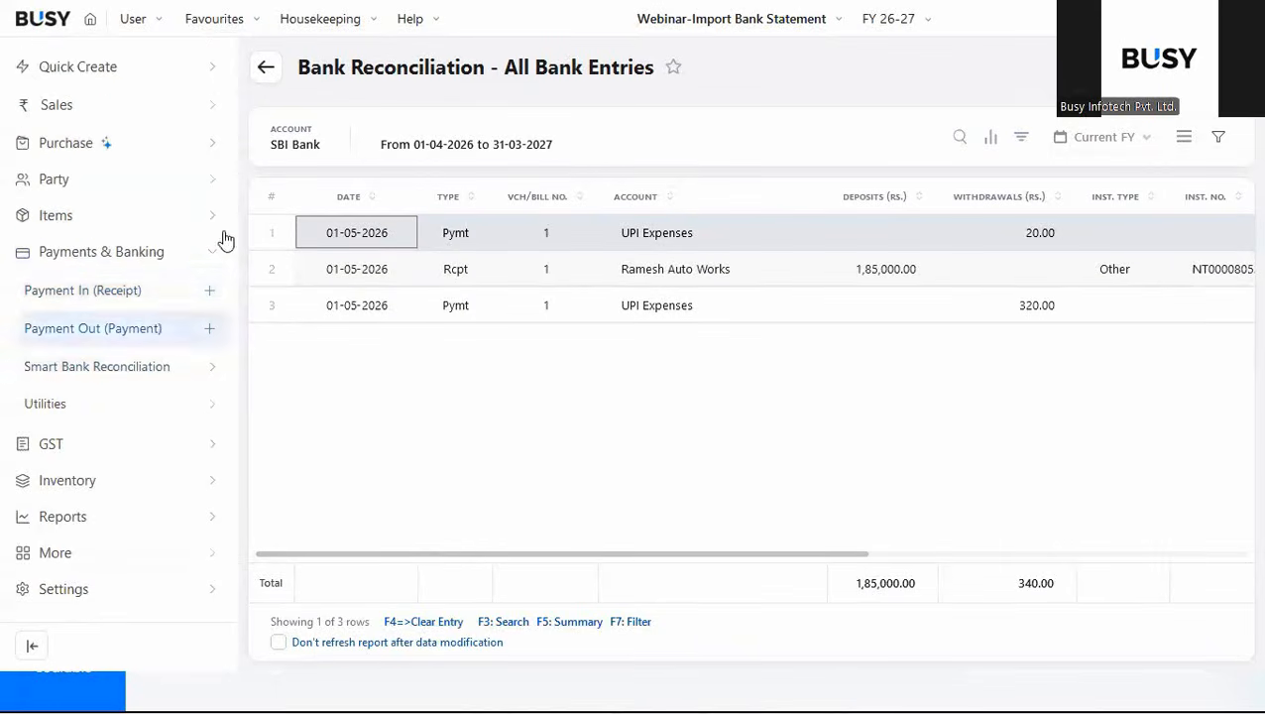
key("Escape")
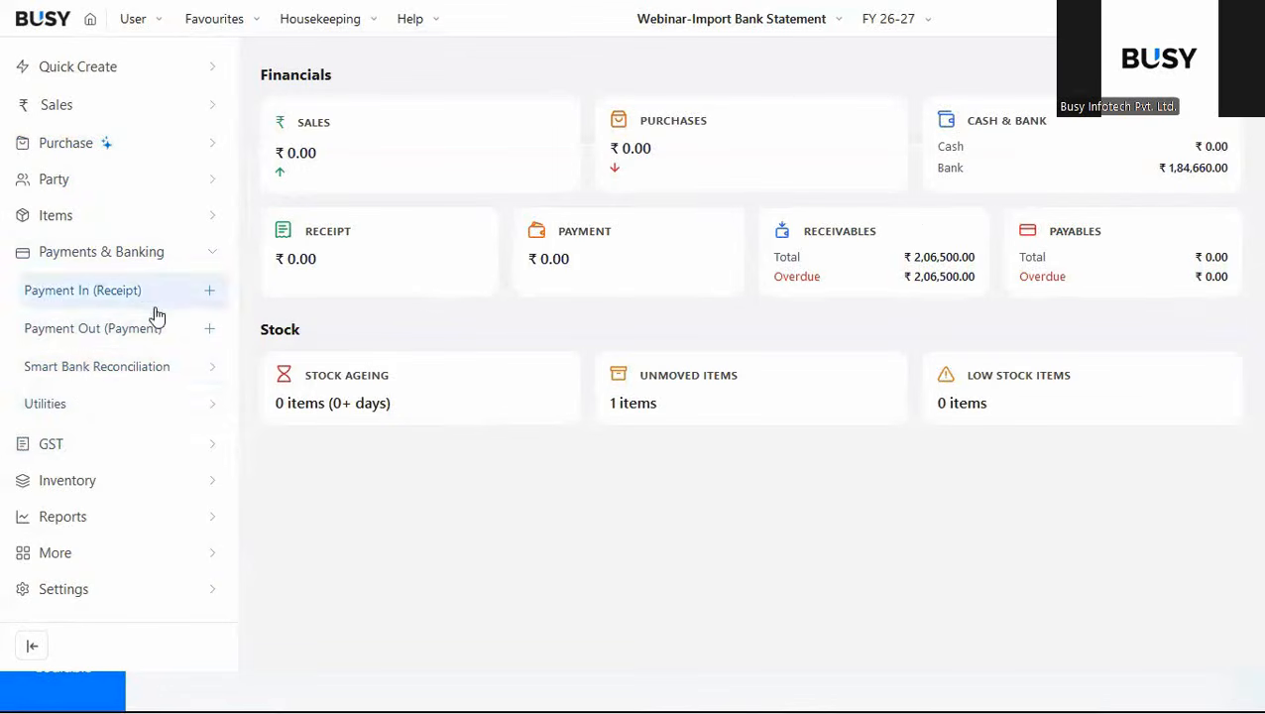
Start an Import Bank Statement in SBI format for the SBI Bank account.
left_click(135, 370)
left_click(104, 342)
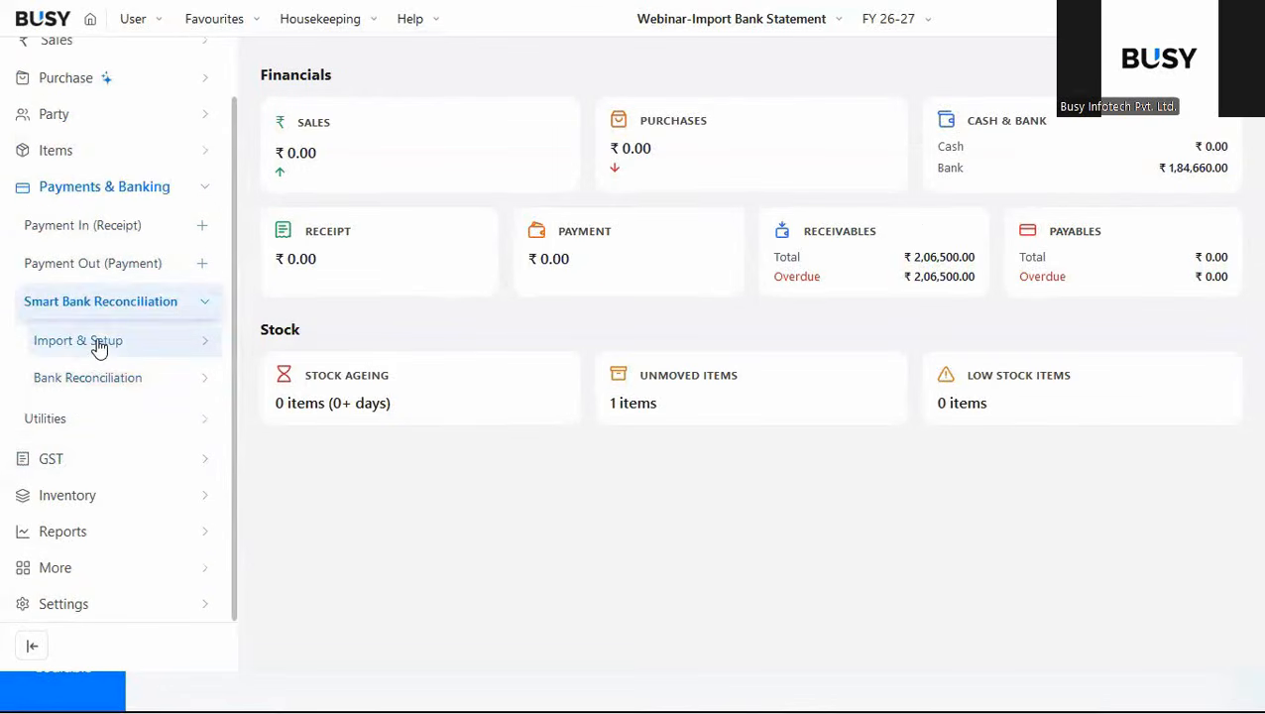
left_click(99, 342)
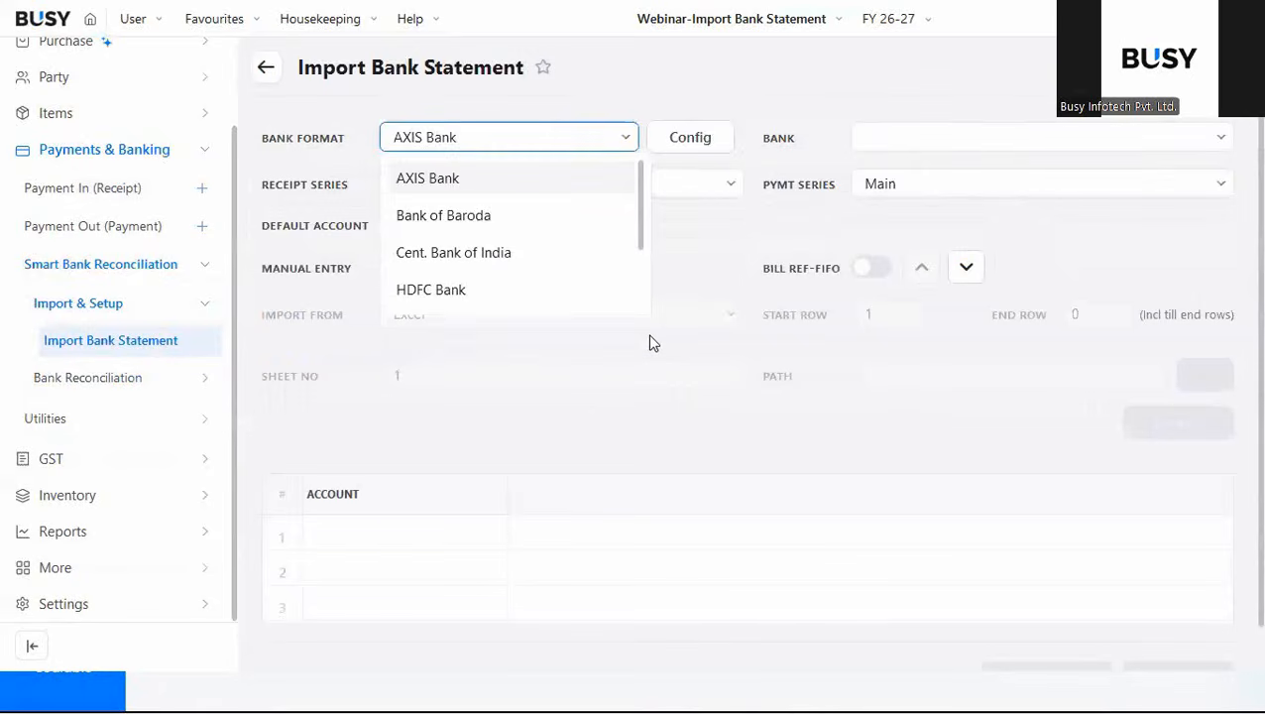
type("s")
key("Down")
key("Down")
key("Return")
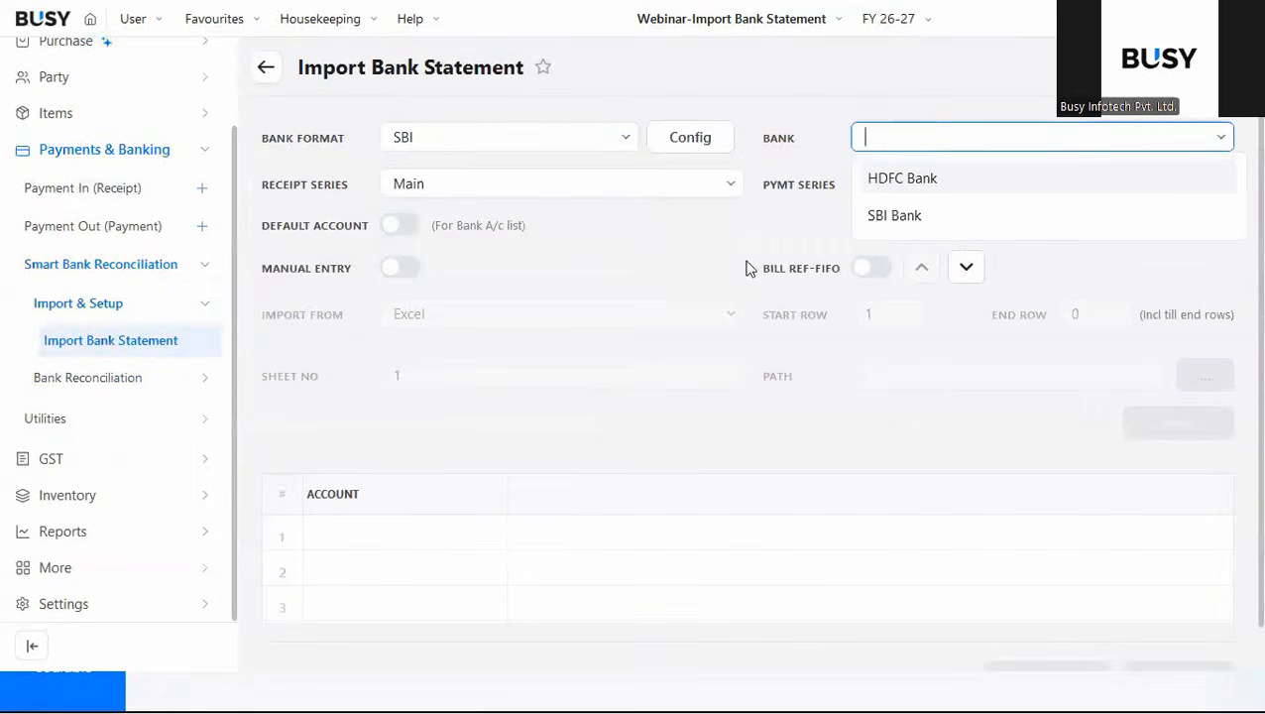
key("Down")
key("Return")
key("Return")
key("Return")
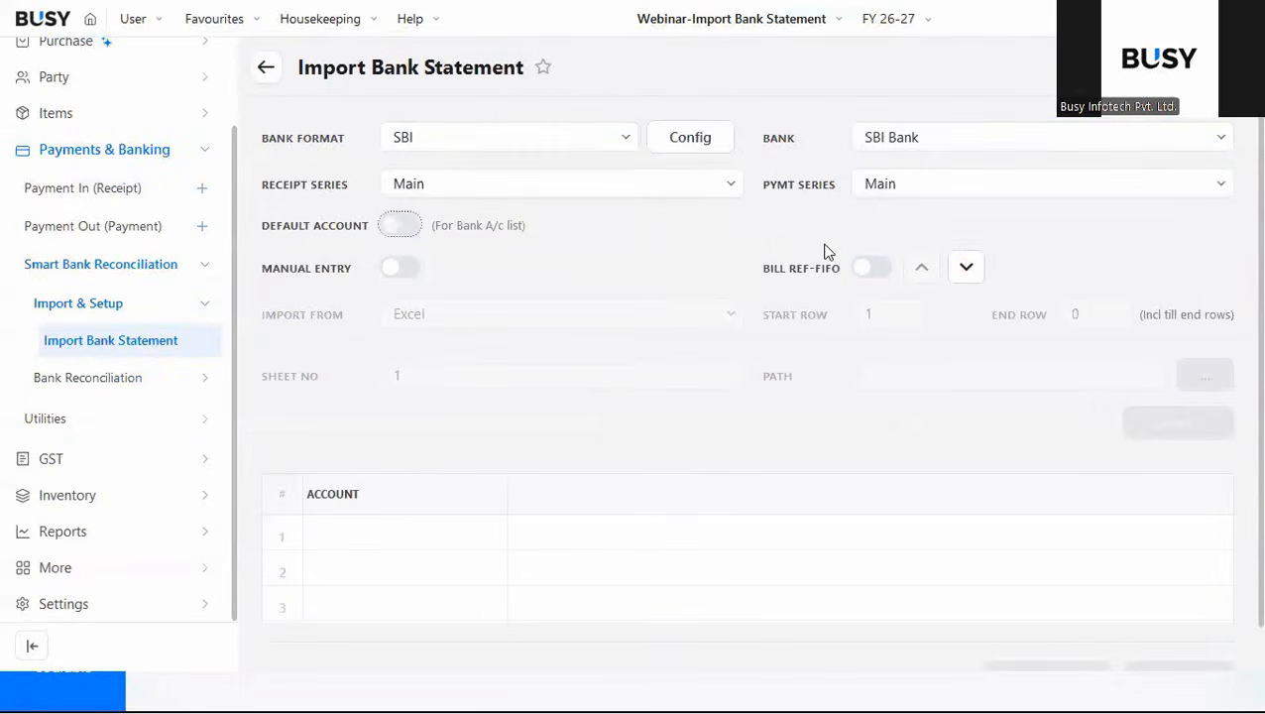
Enable Default Account and set it to Suspense Account.
left_click(400, 226)
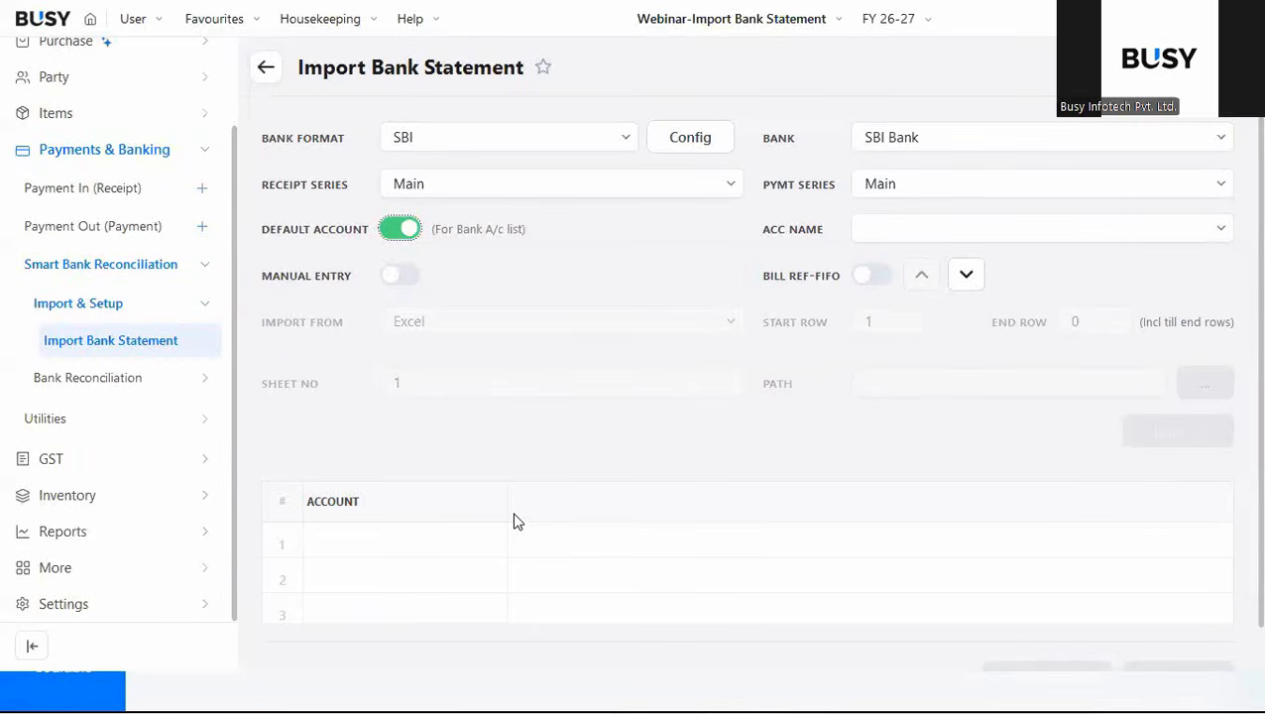
left_click(547, 306)
left_click(976, 230)
type("s")
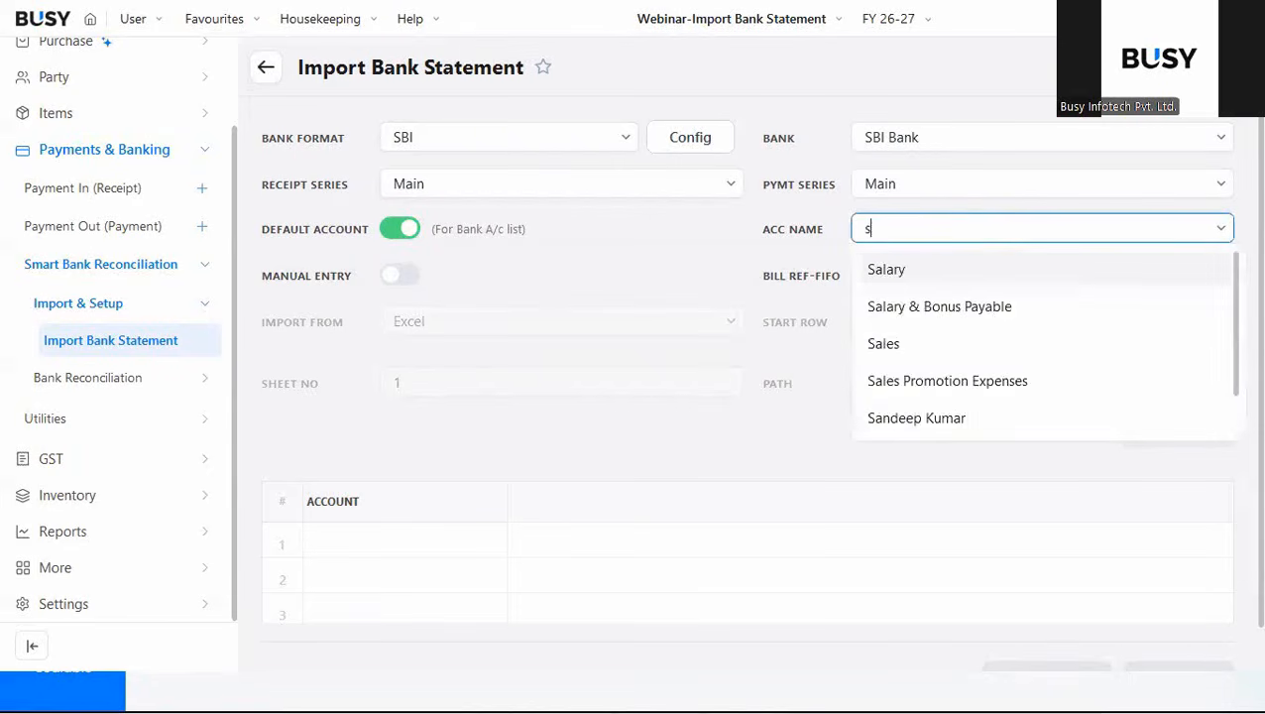
type("us")
left_click(898, 268)
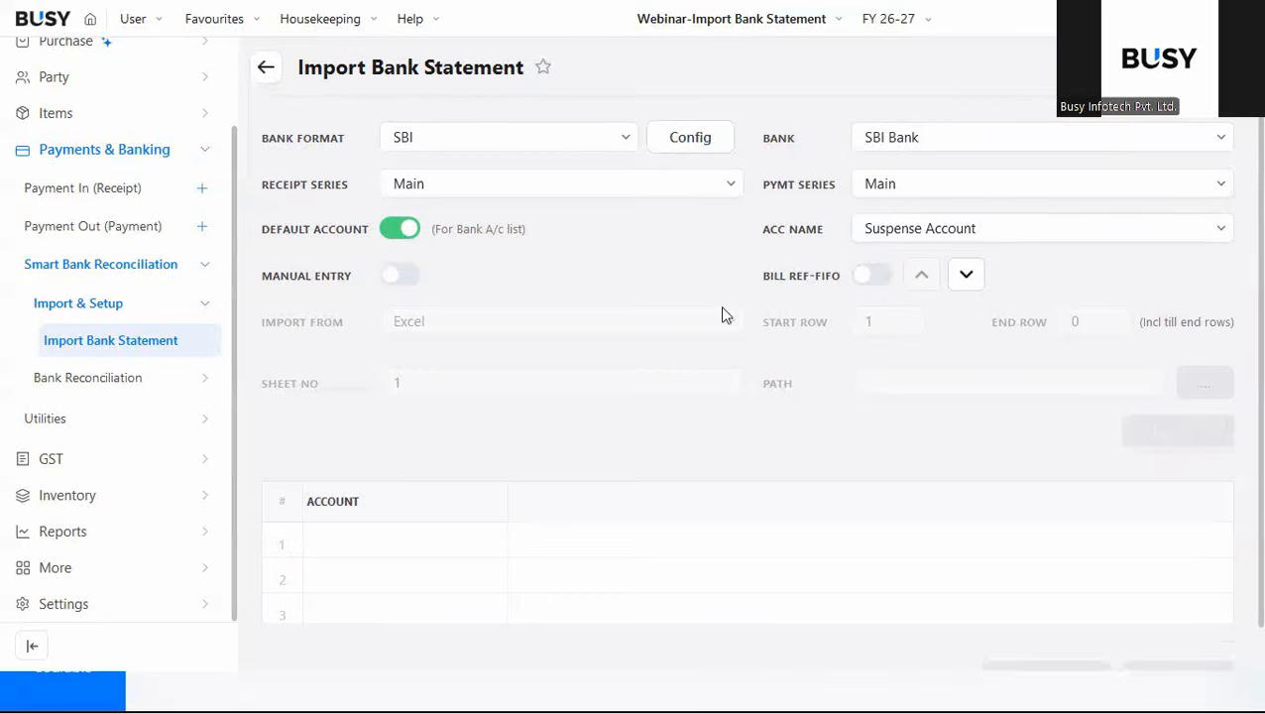
Set the import Start Row to 25.
left_click(969, 279)
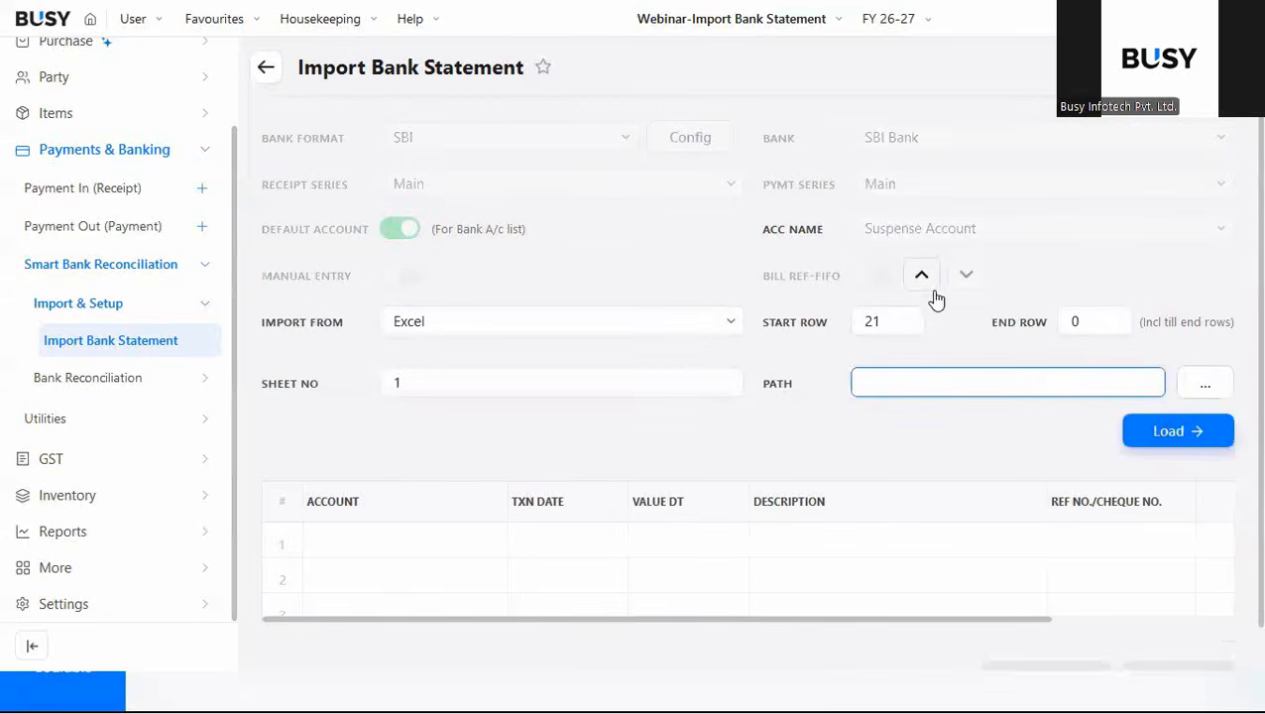
left_click(883, 321)
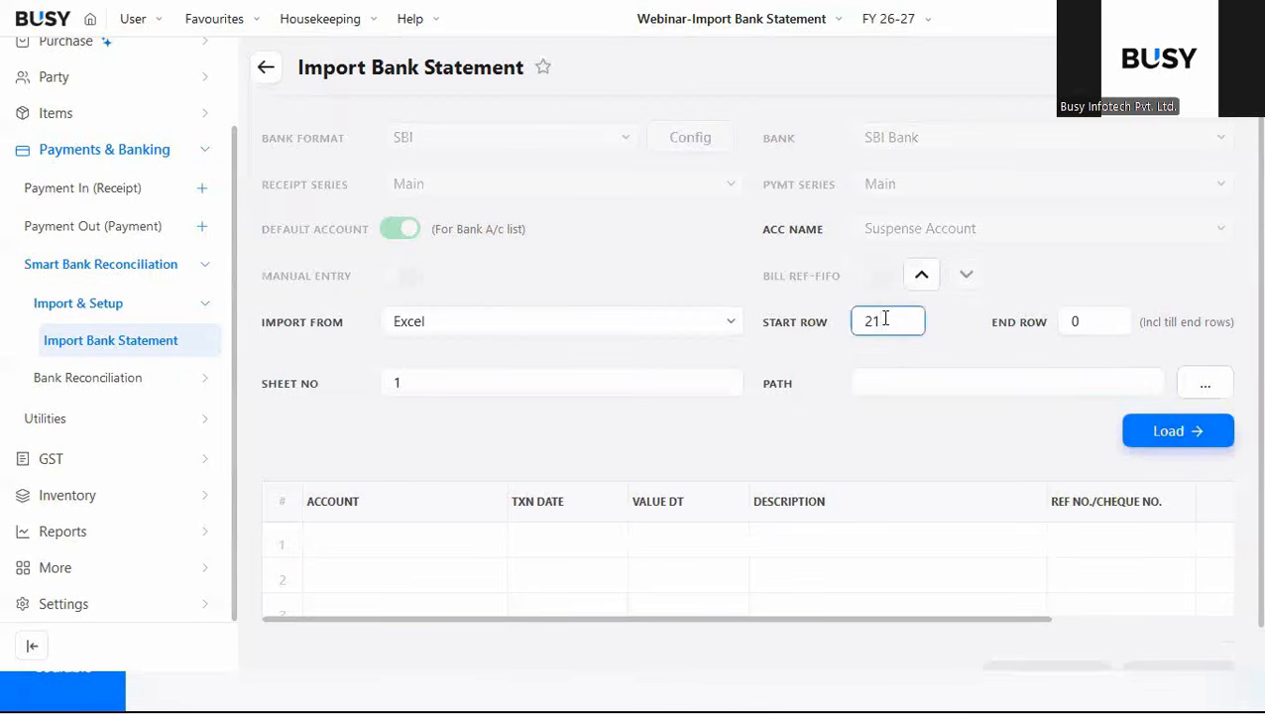
key("BackSpace")
type("5")
Select the SBI_Bank_statement file and load its 4 rows into the grid.
left_click(1205, 385)
left_click(290, 177)
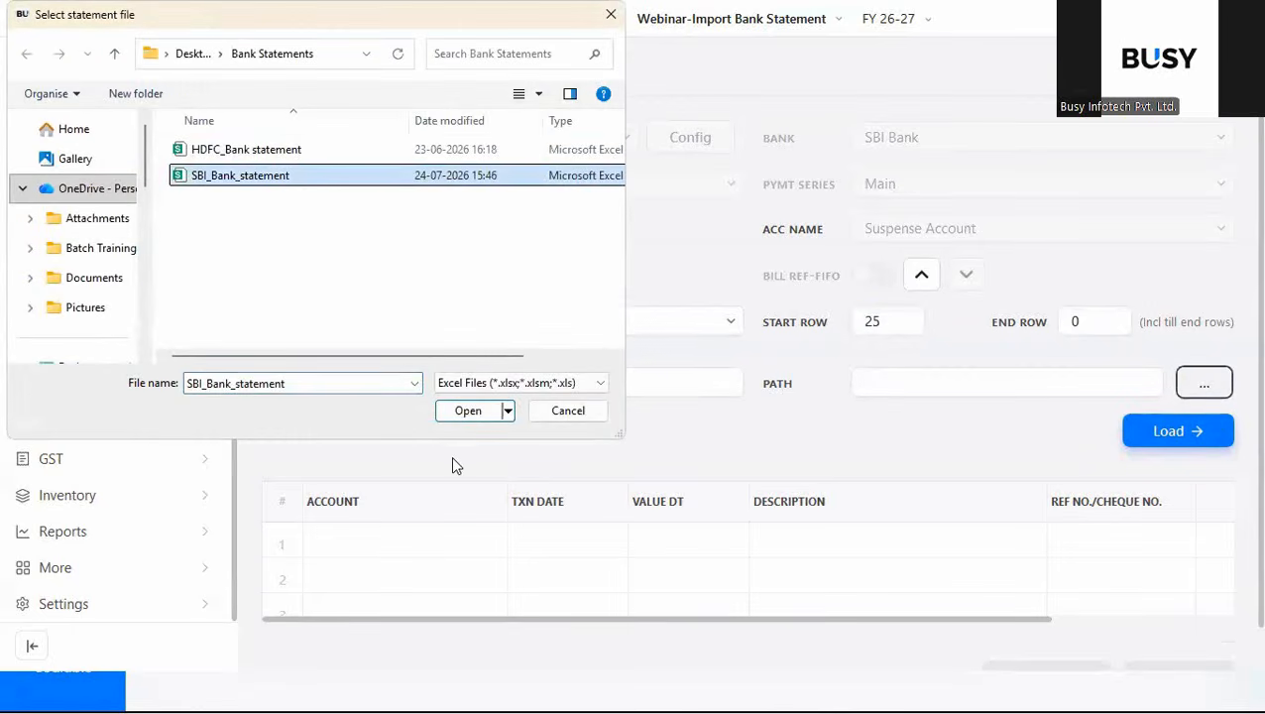
left_click(463, 412)
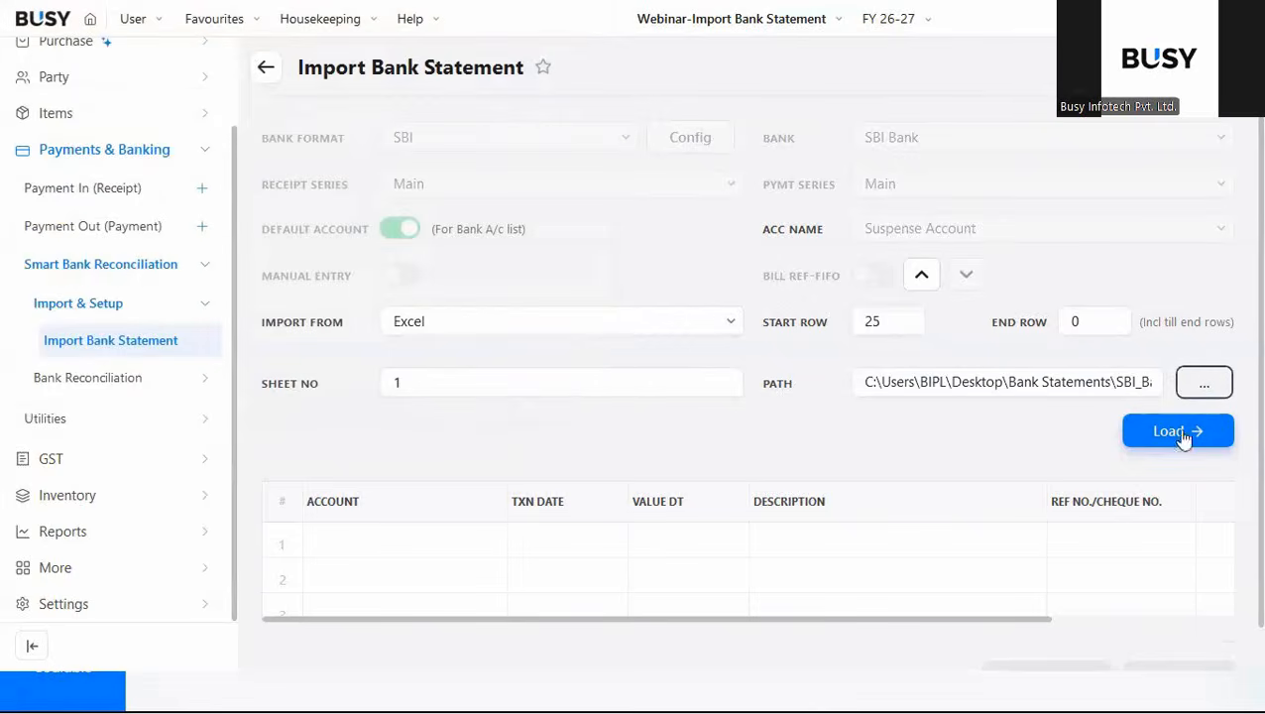
left_click(1182, 434)
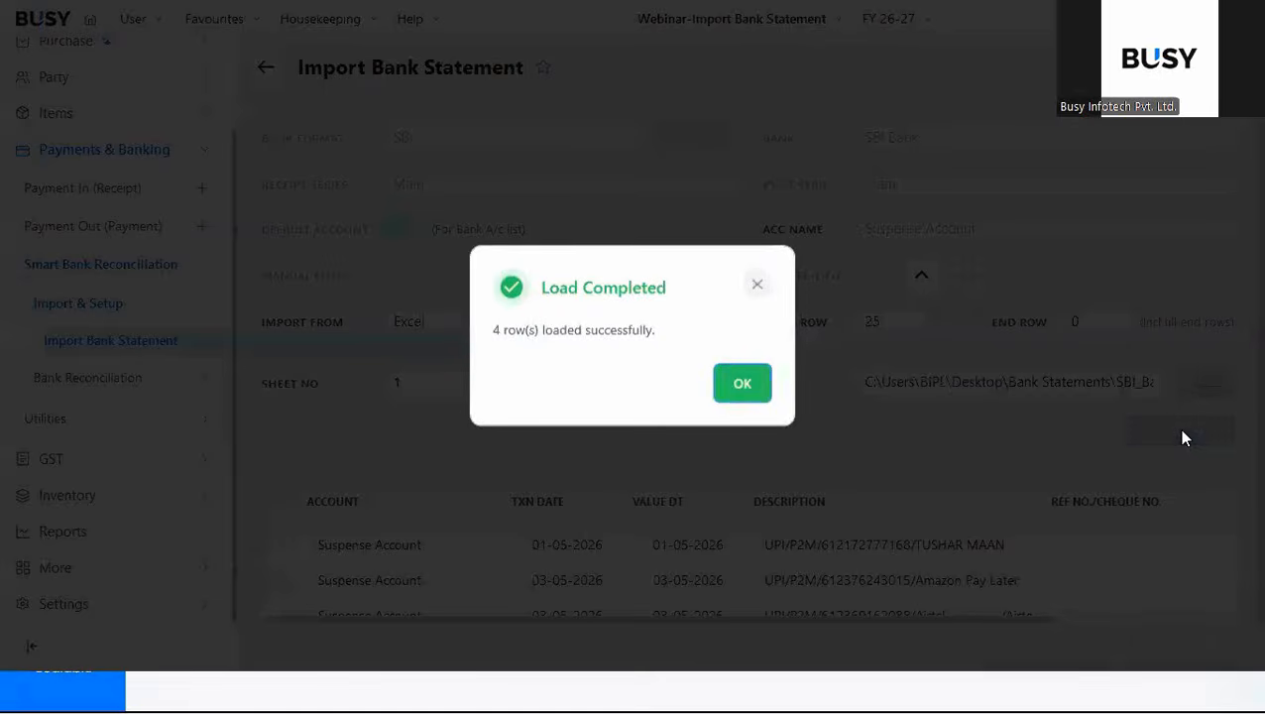
left_click(742, 387)
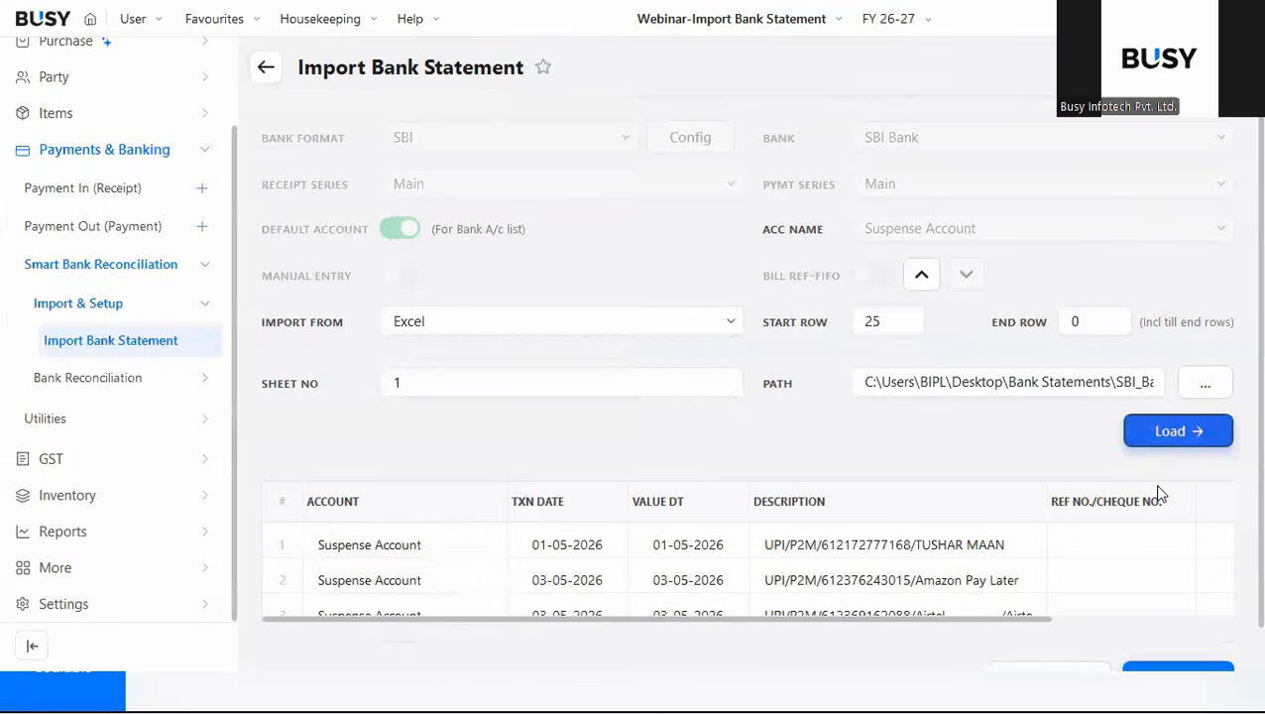
Save the imported rows as vouchers, then view the Payment and Receipt voucher lists.
left_click(1188, 674)
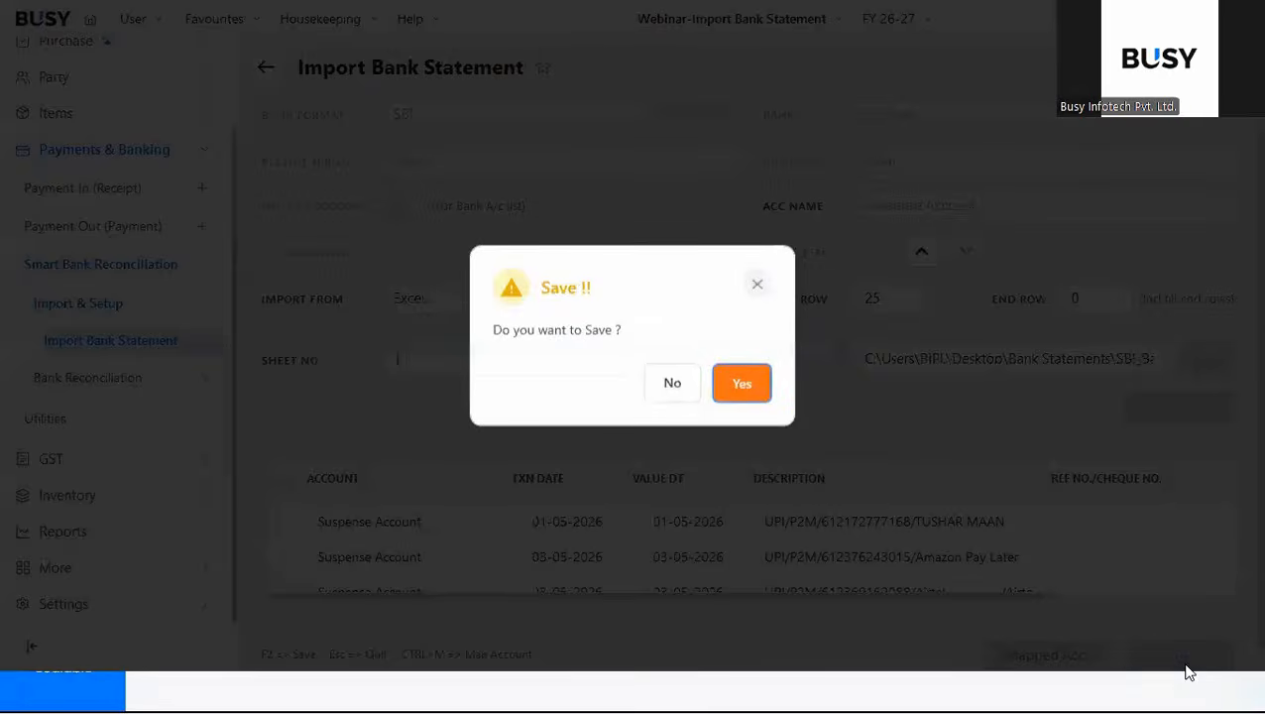
left_click(736, 382)
left_click(760, 395)
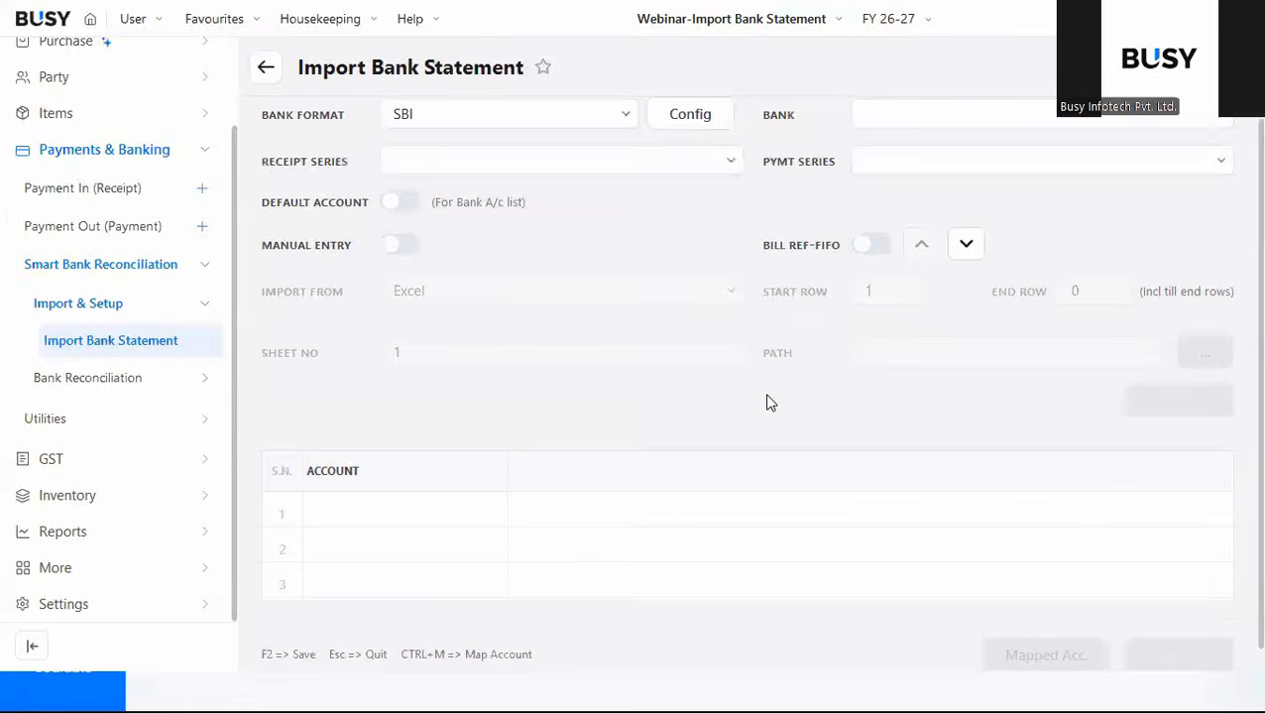
left_click(66, 230)
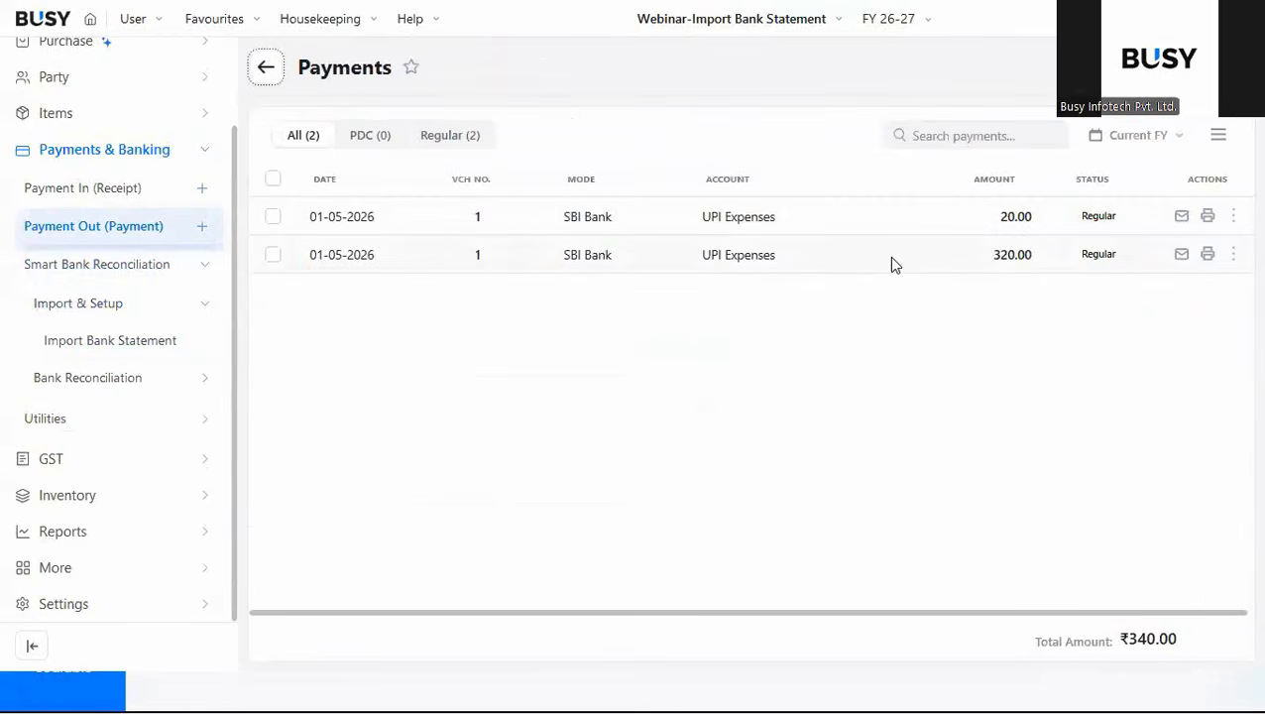
left_click(43, 203)
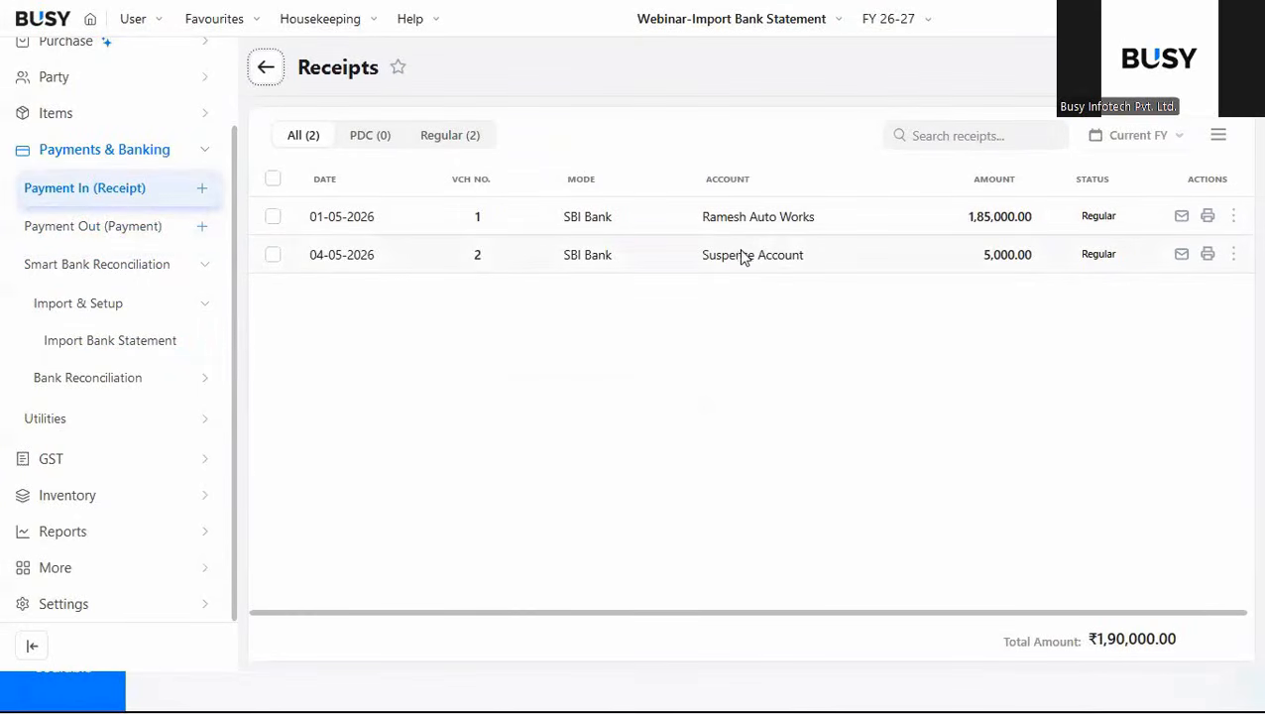
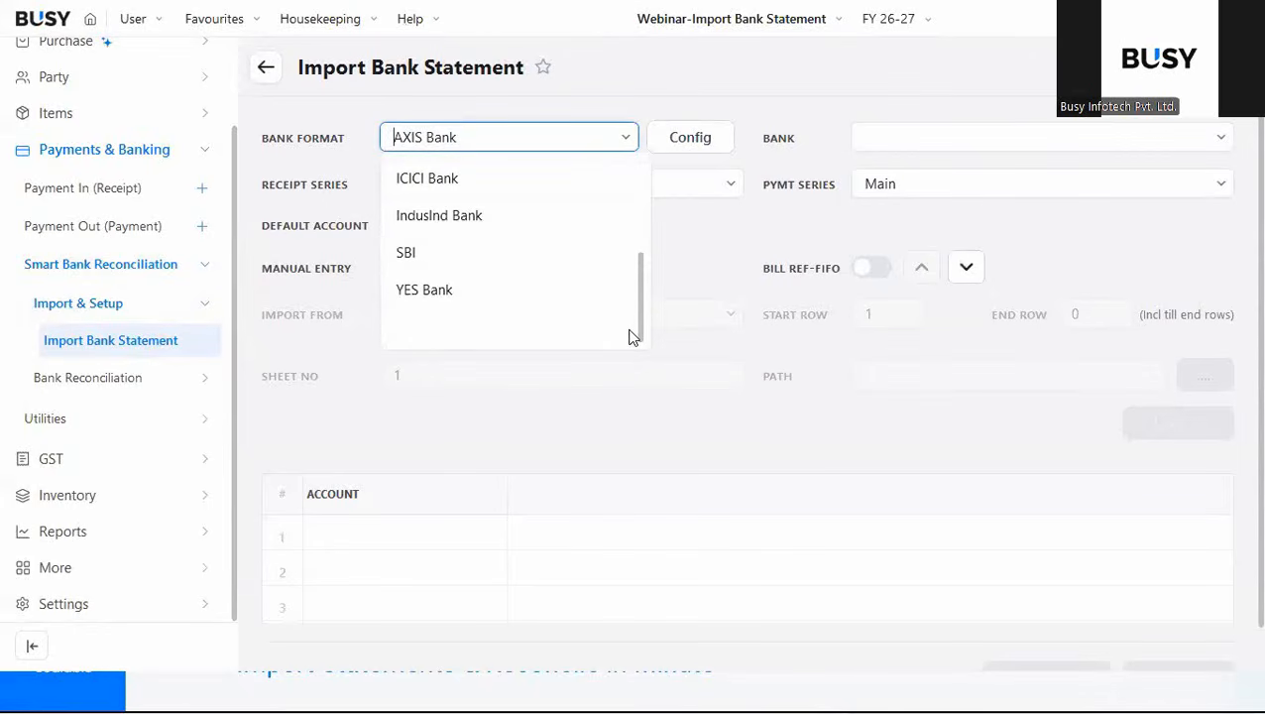
Keep AXIS Bank as the bank format on the Import Bank Statement page.
left_click(632, 337)
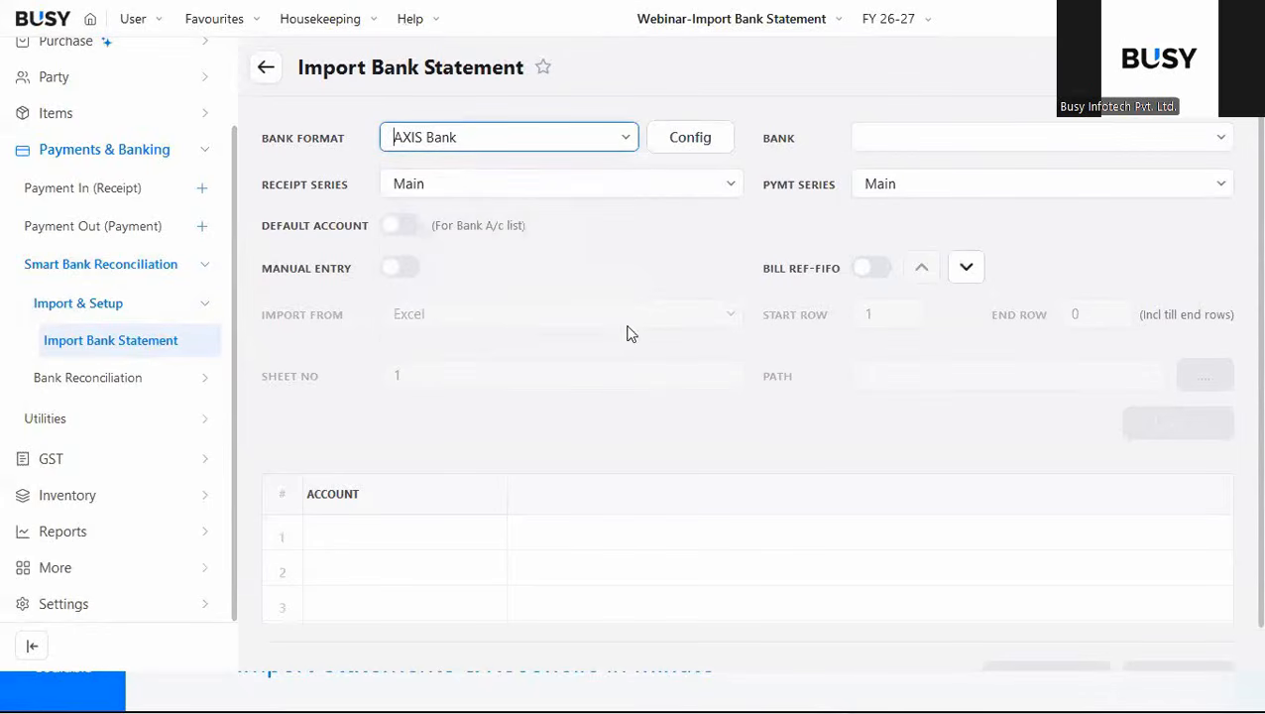
Choose HDFC Bank as the statement format and view the bank feed column mapping.
left_click(624, 146)
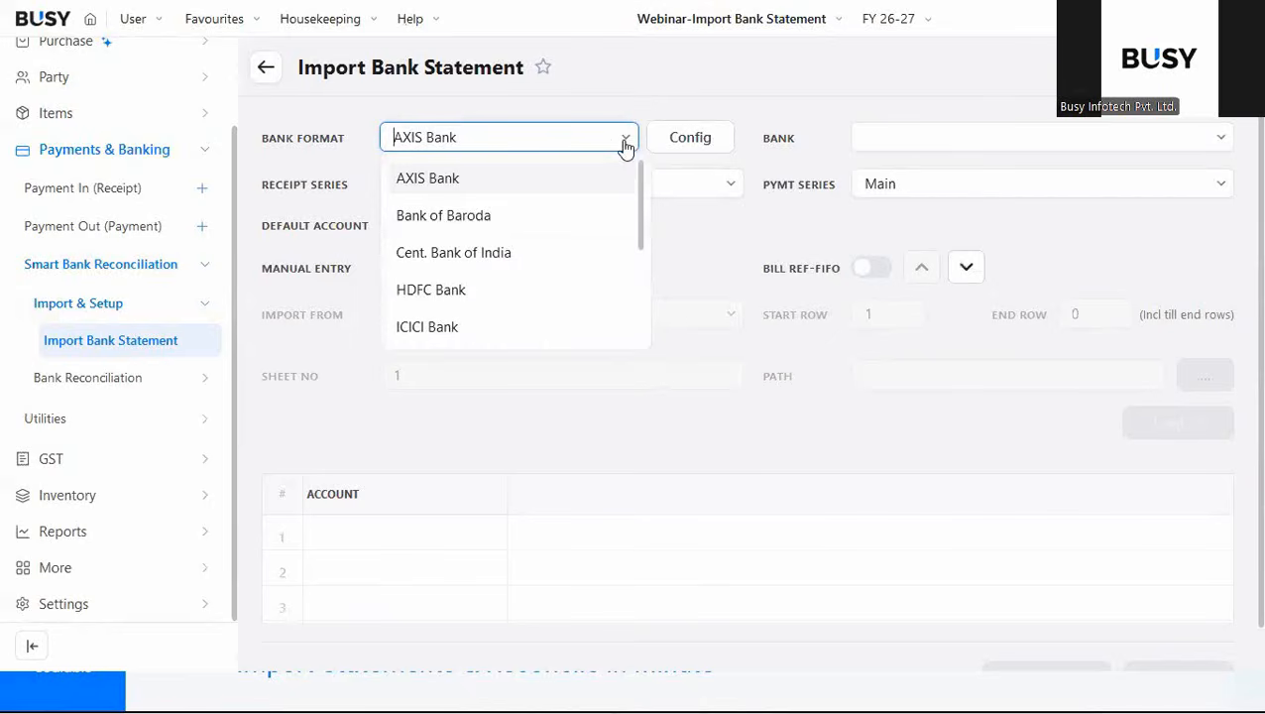
left_click(421, 290)
left_click(689, 145)
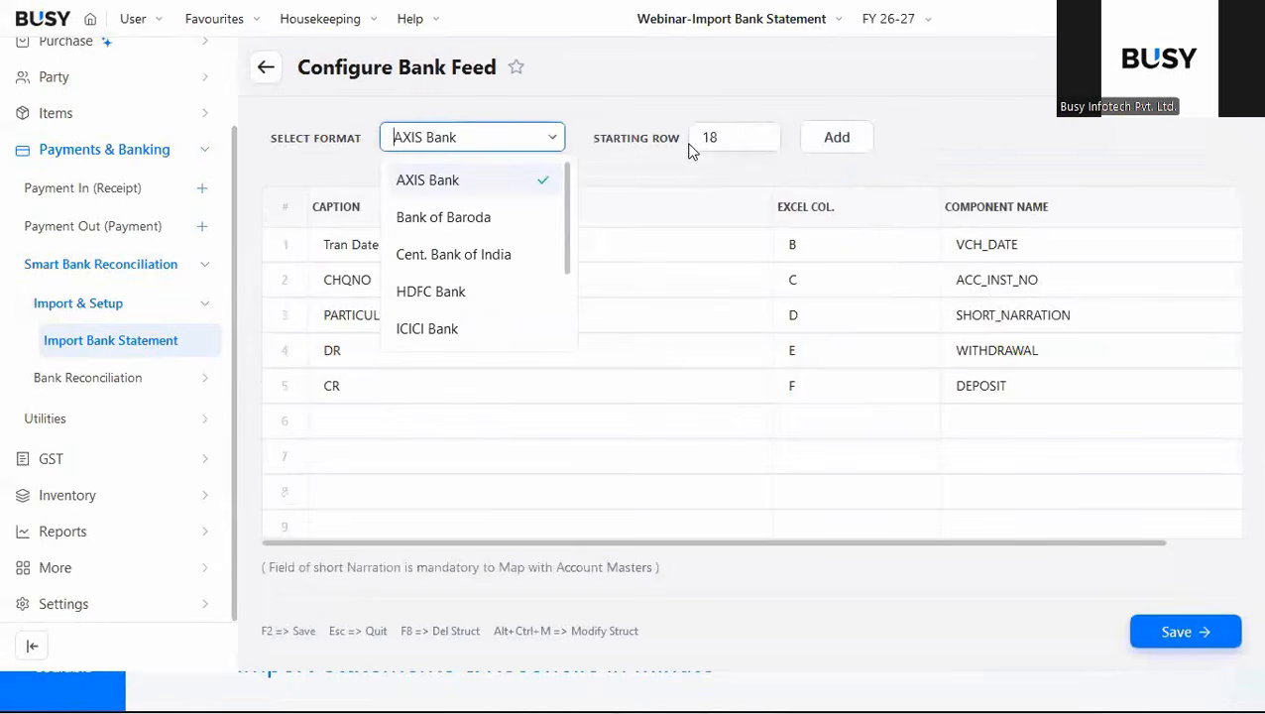
left_click(1011, 117)
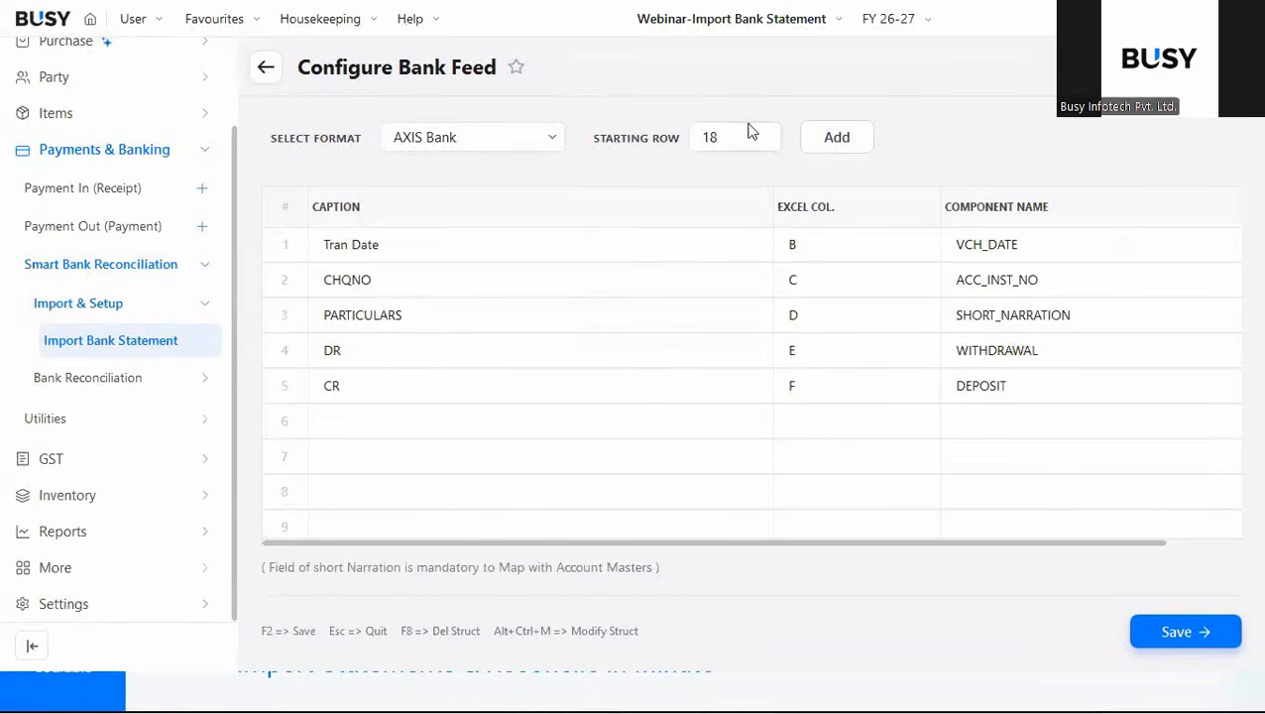
Start adding a new statement format, cancel it, and return to the import page.
left_click(831, 138)
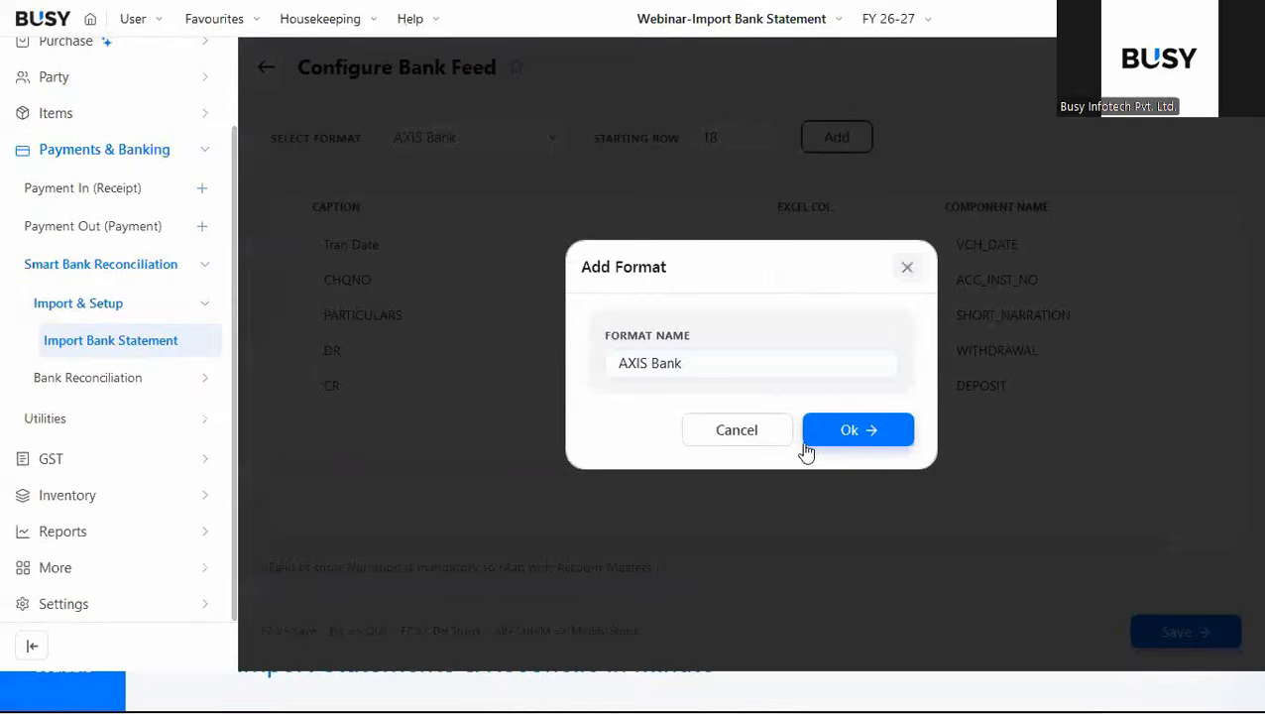
left_click_drag(705, 363, 595, 372)
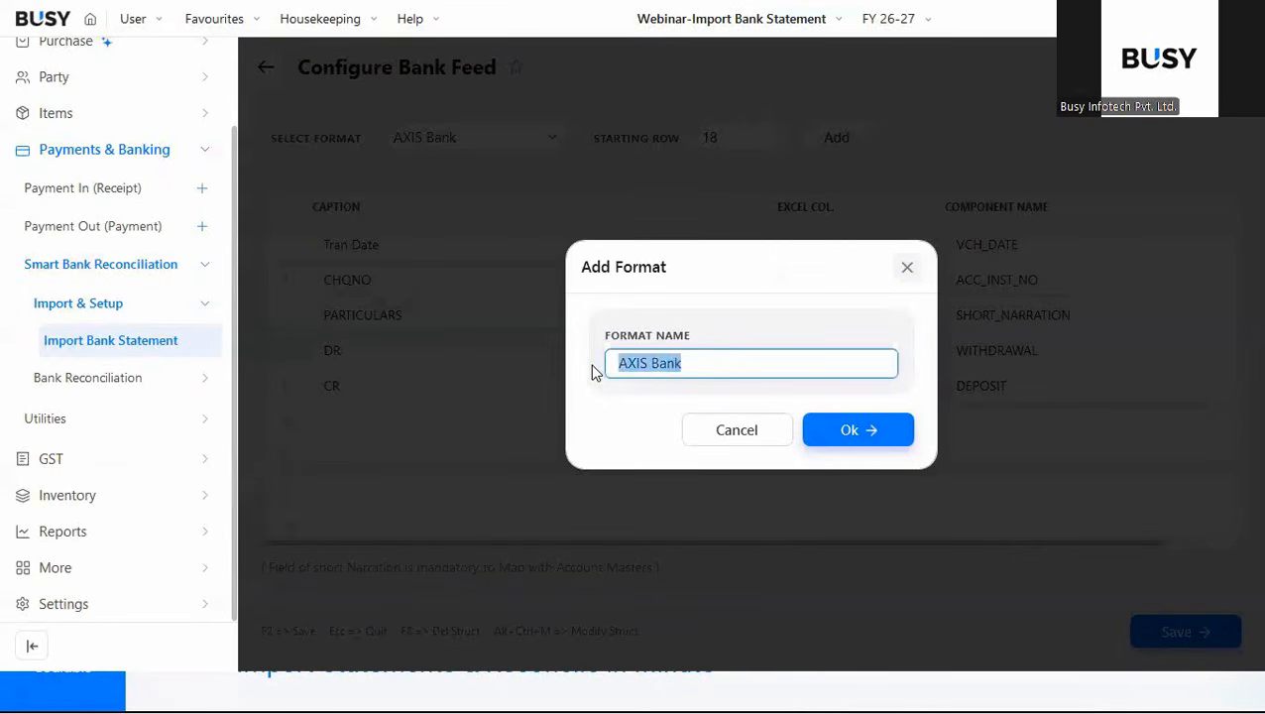
left_click(749, 429)
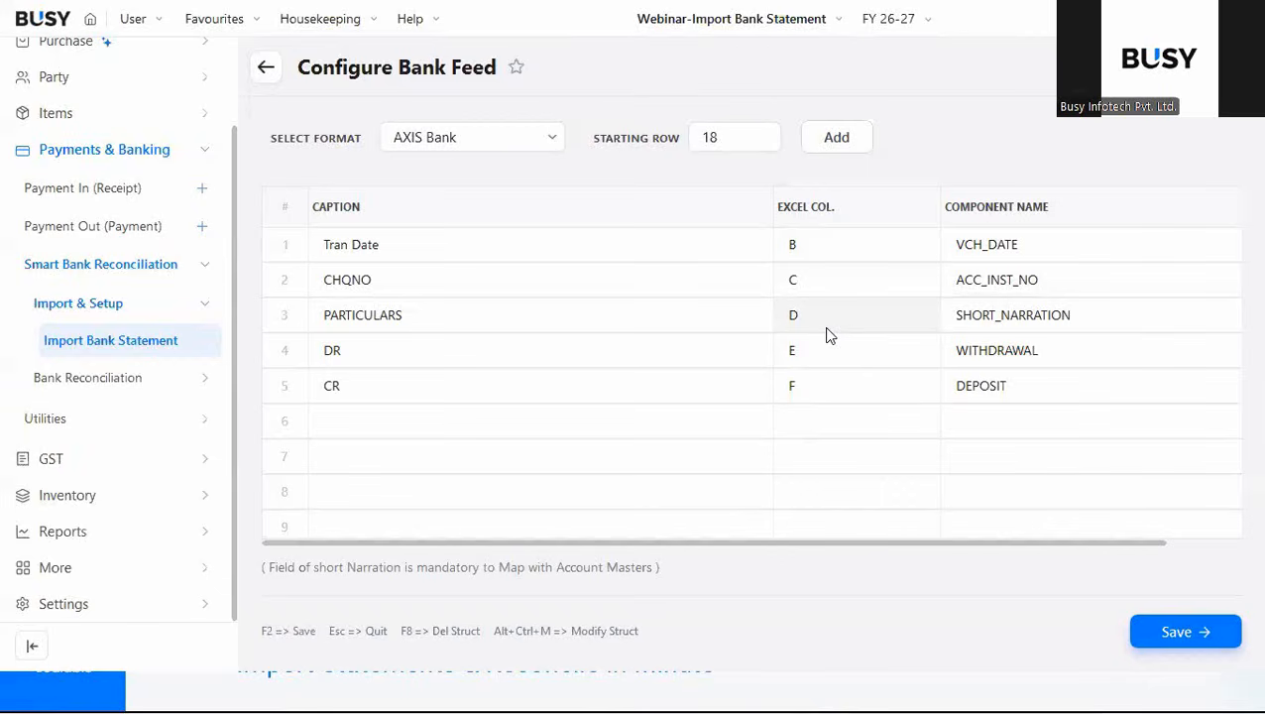
left_click(265, 68)
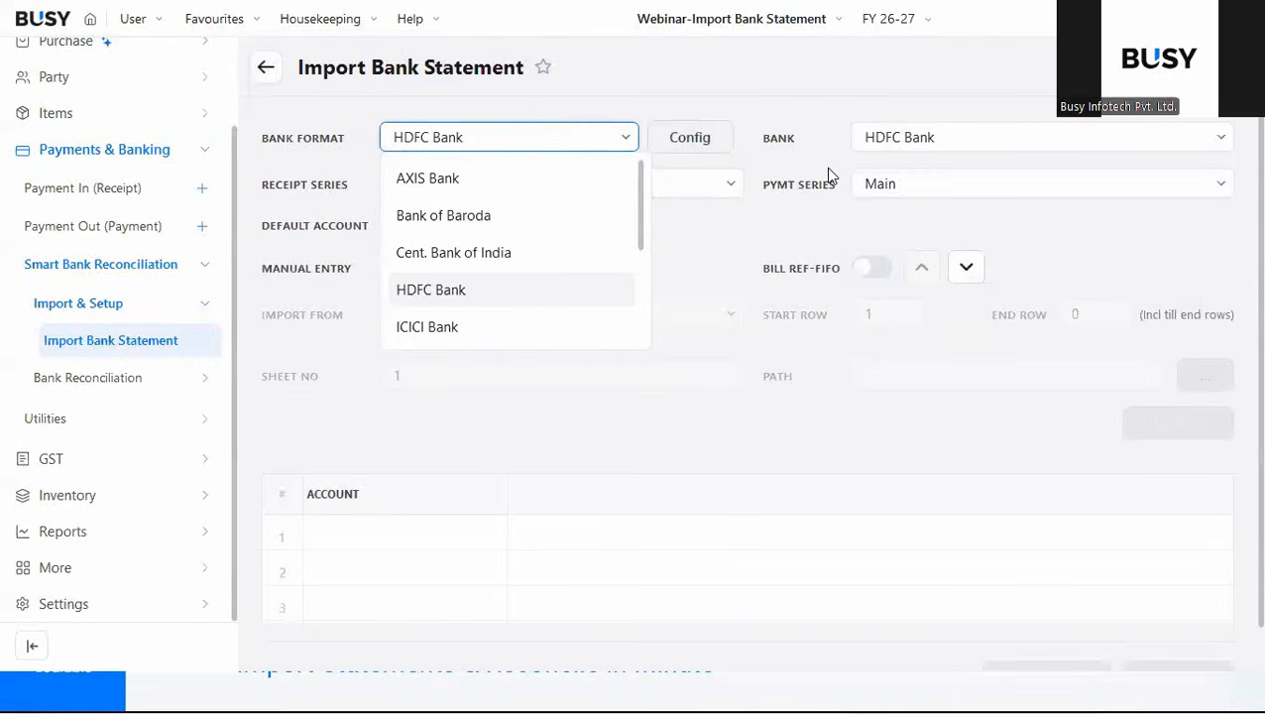
Keep HDFC Bank and Main series, and set Suspense Account as the default account.
key("Return")
key("Return")
key("Return")
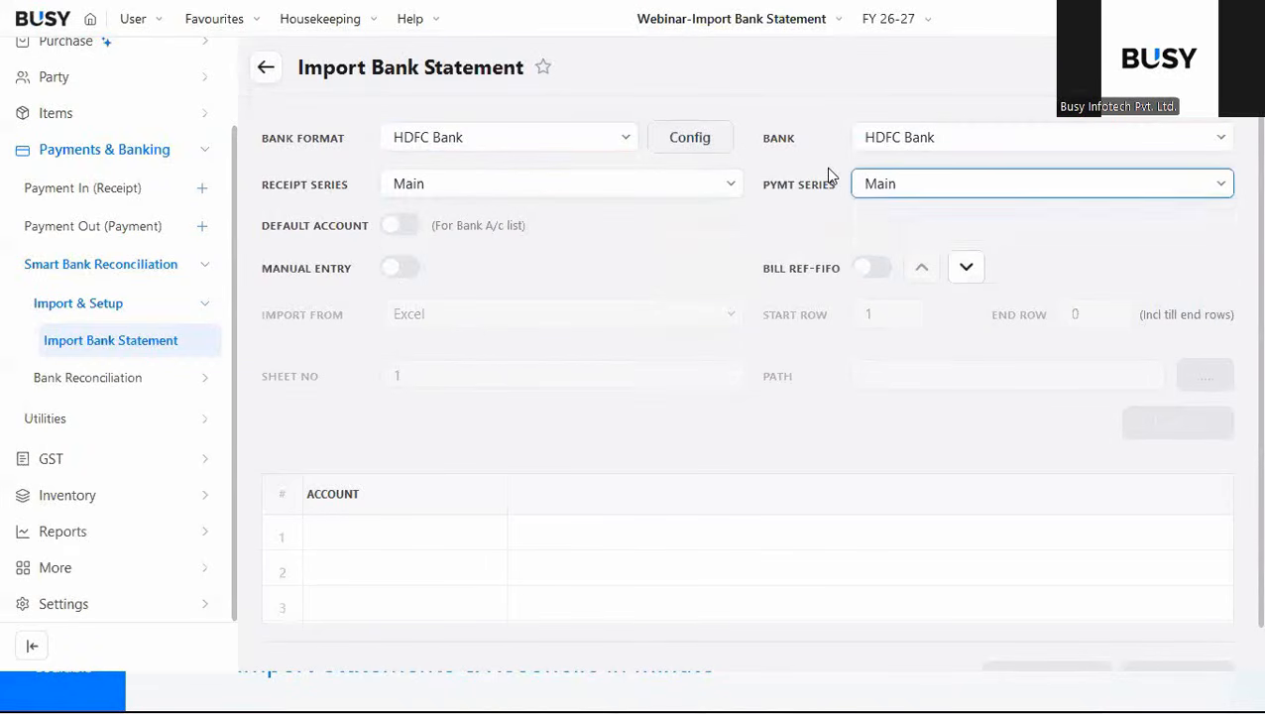
key("Return")
key("space")
key("Return")
type("sus")
key("Return")
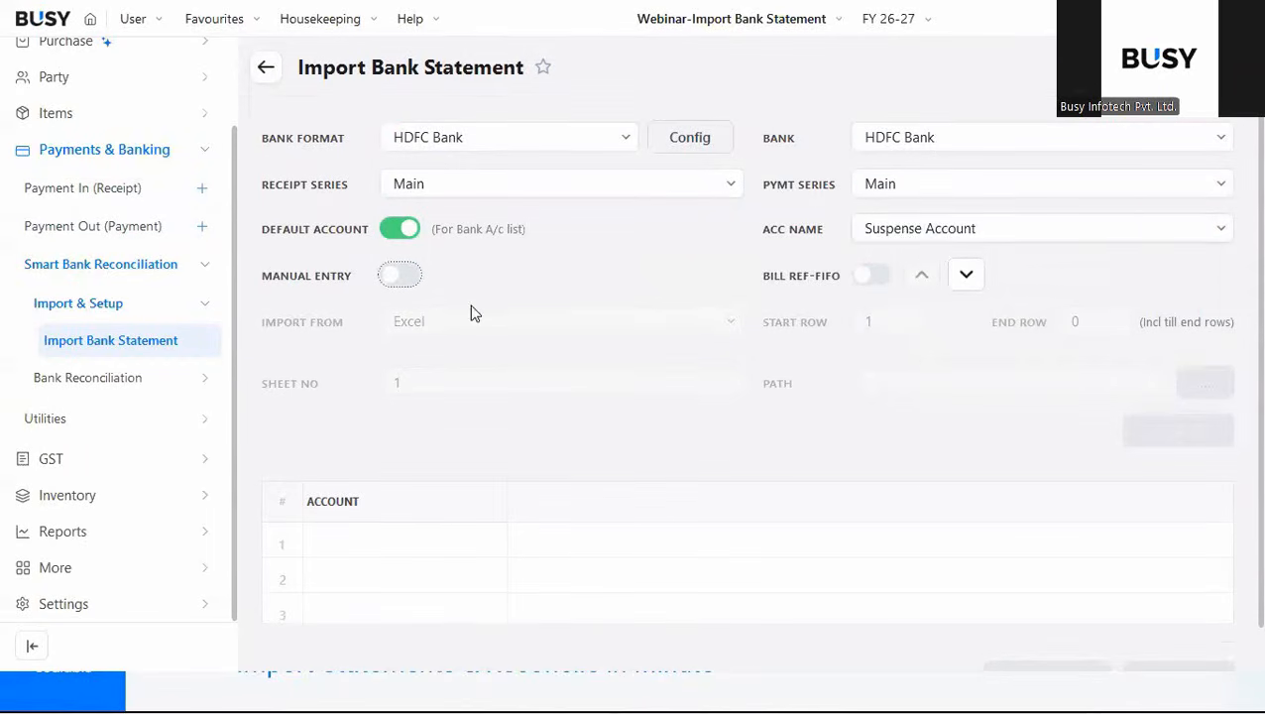
Select the HDFC_Bank statement Excel file for import.
left_click(970, 285)
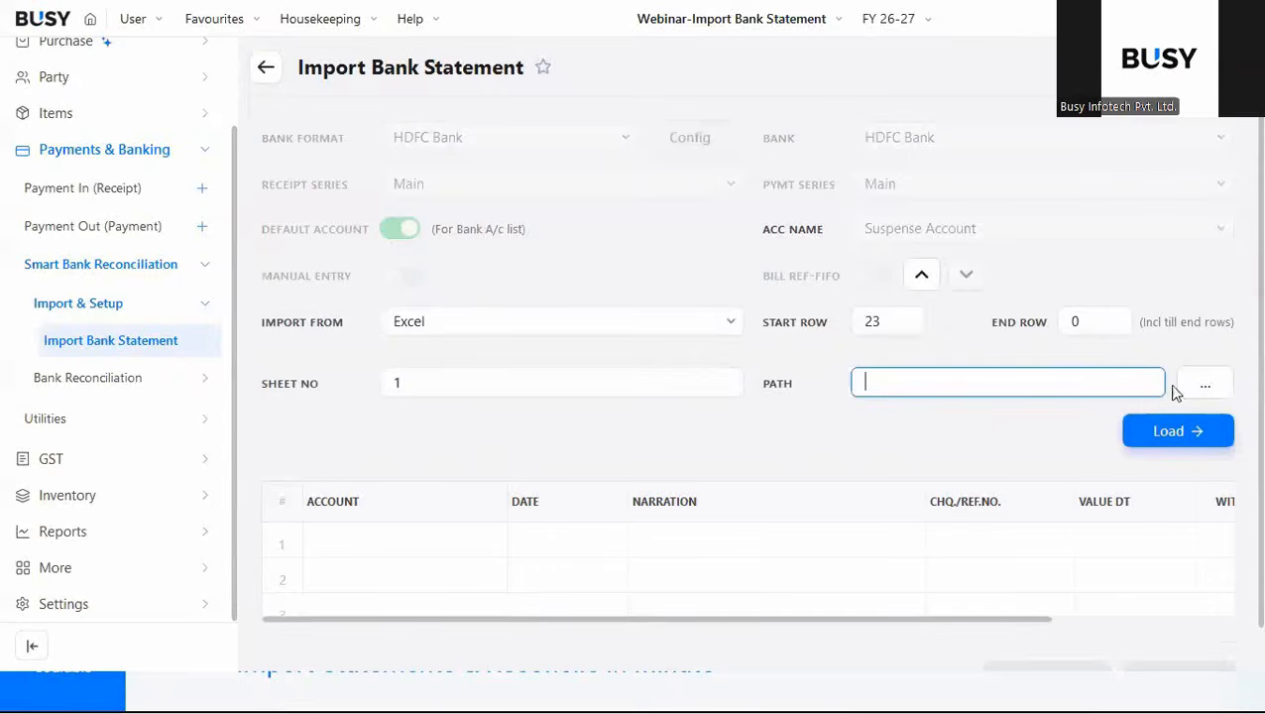
left_click(1205, 385)
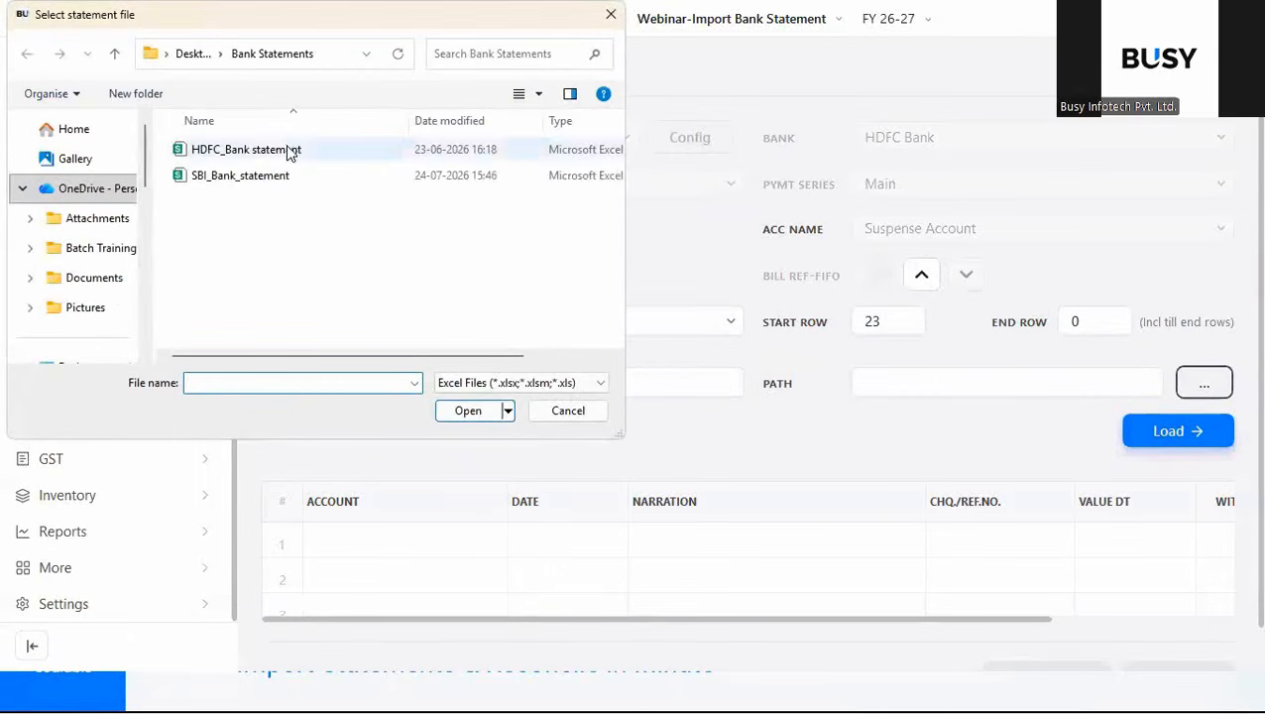
left_click(289, 151)
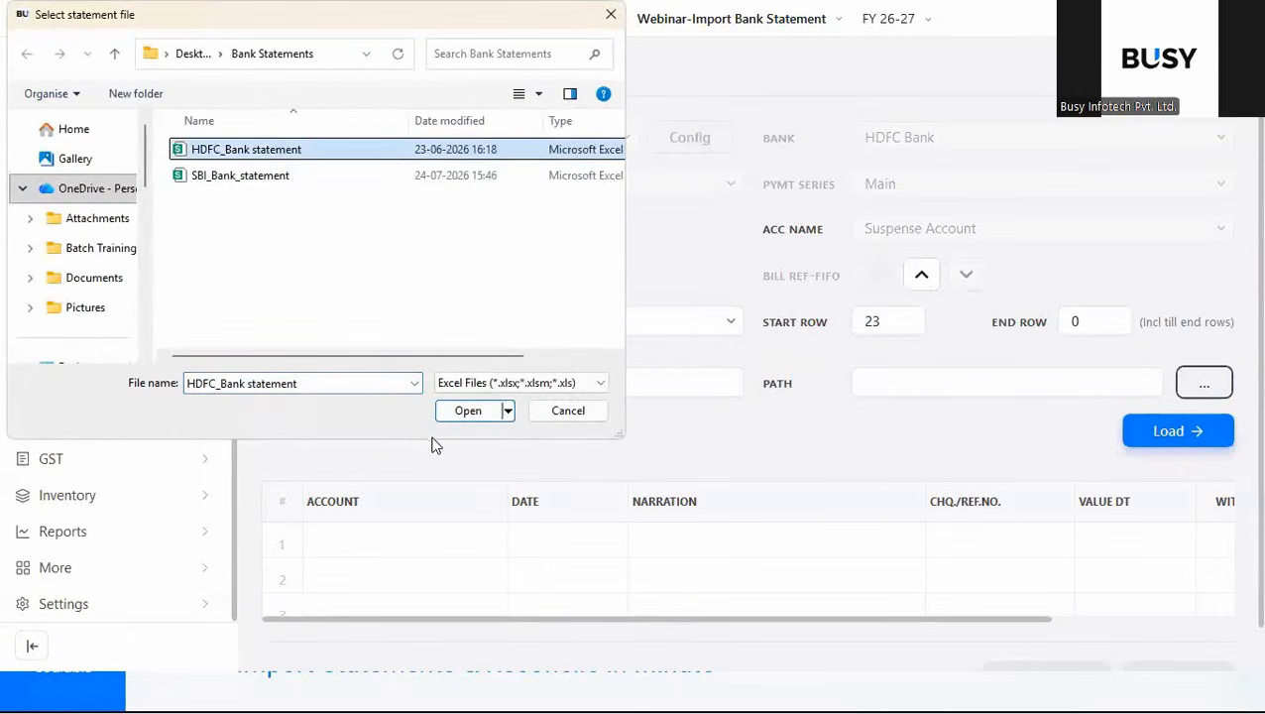
left_click(467, 411)
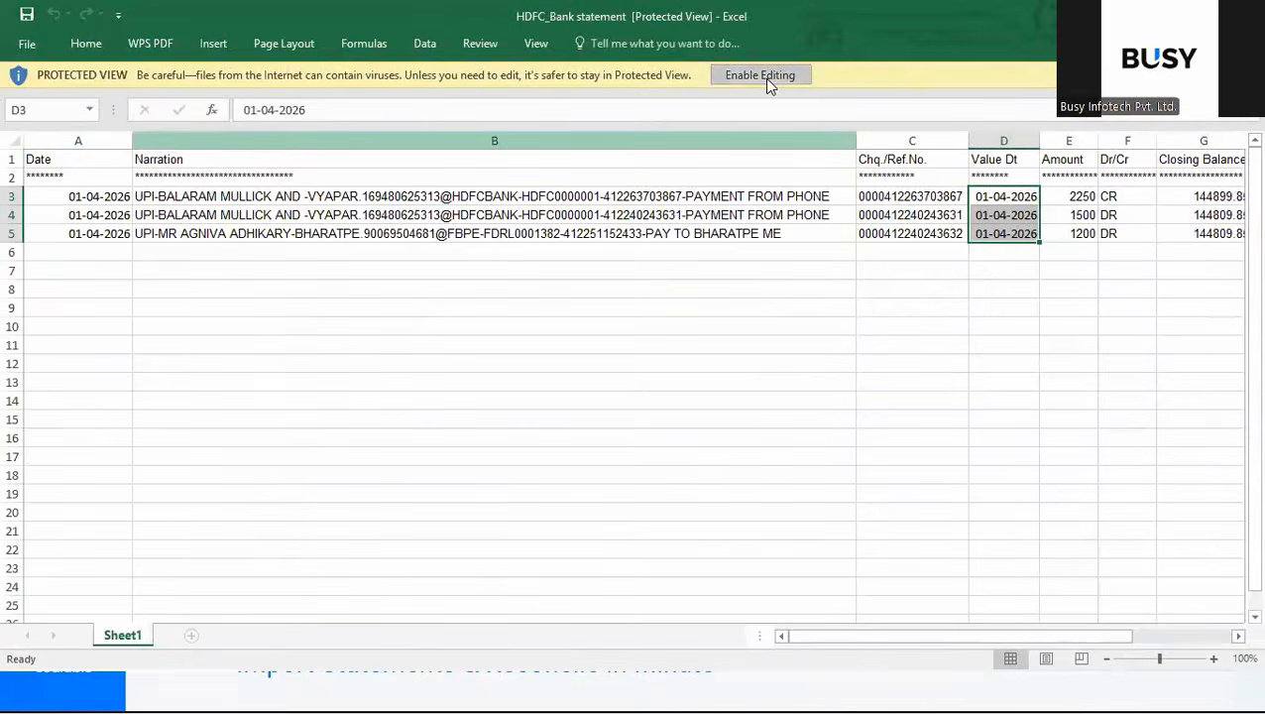
Enable editing of HDFC_Bank statement to confirm transactions start at row 3, then return to BUSY.
left_click(765, 79)
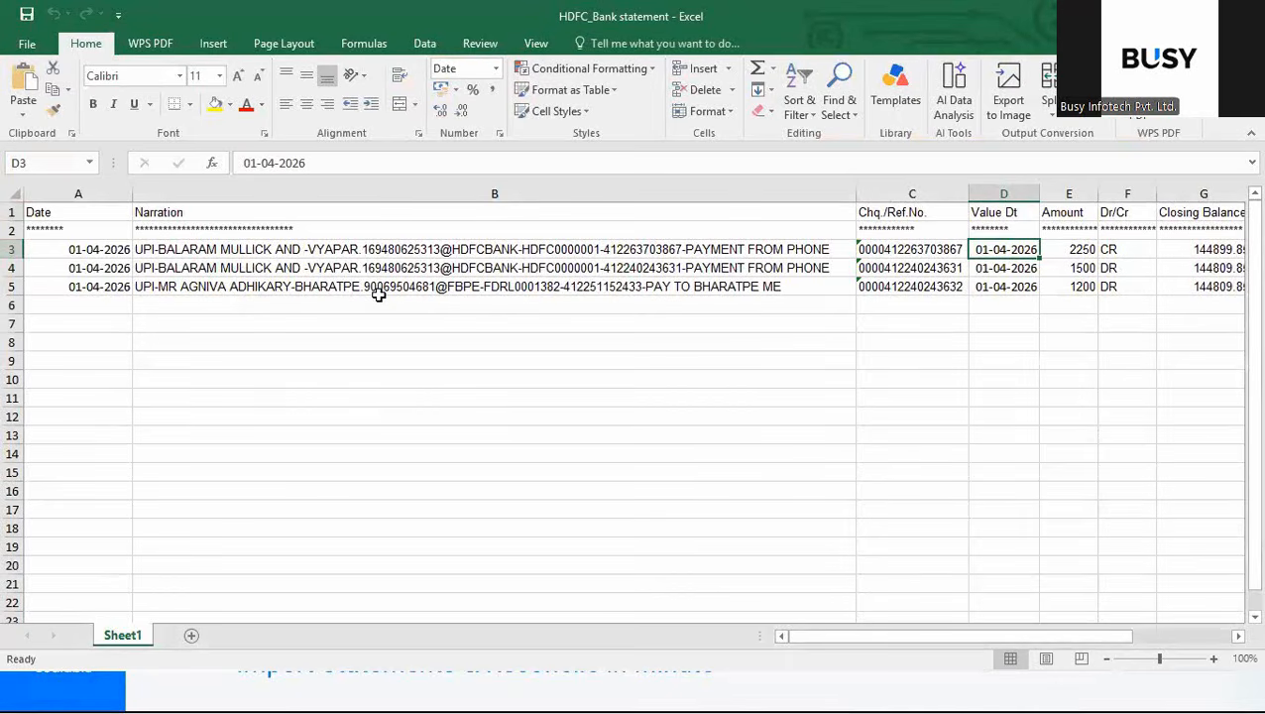
key("alt+Tab")
left_click(874, 322)
Set the Start Row to 3 and load the HDFC statement rows.
key("BackSpace")
type("3")
key("Tab")
key("Tab")
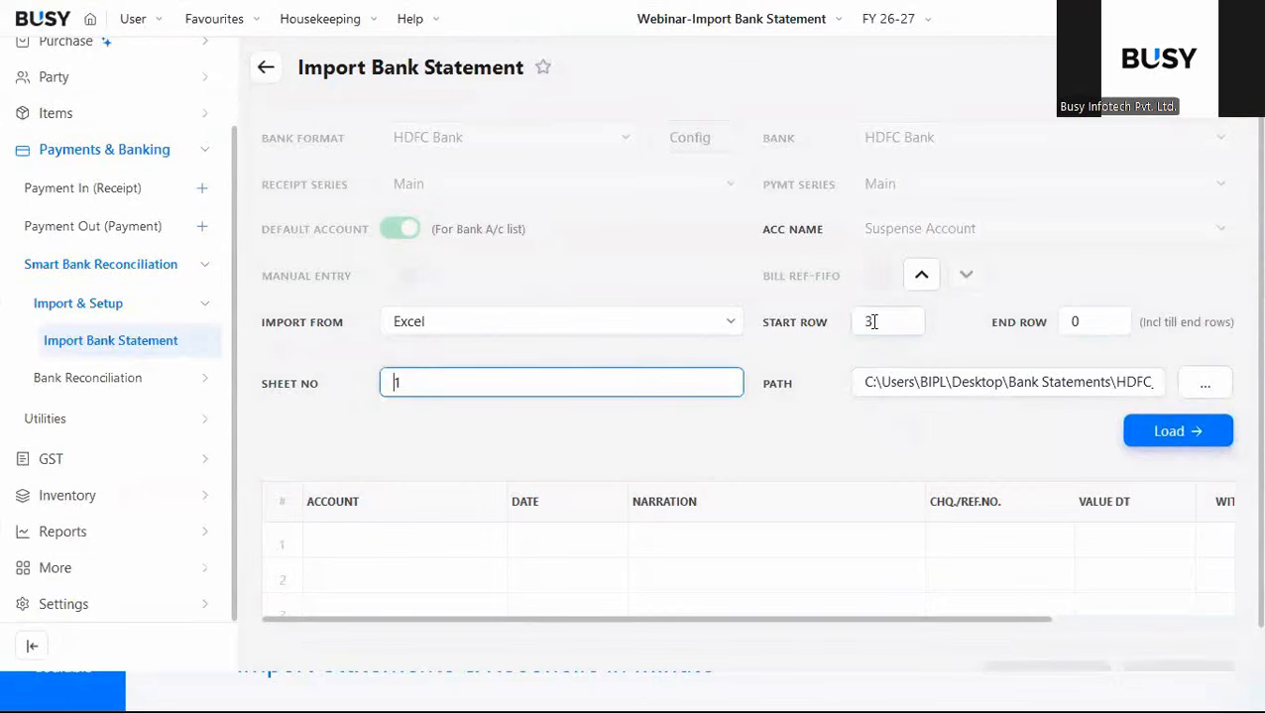
left_click(1194, 435)
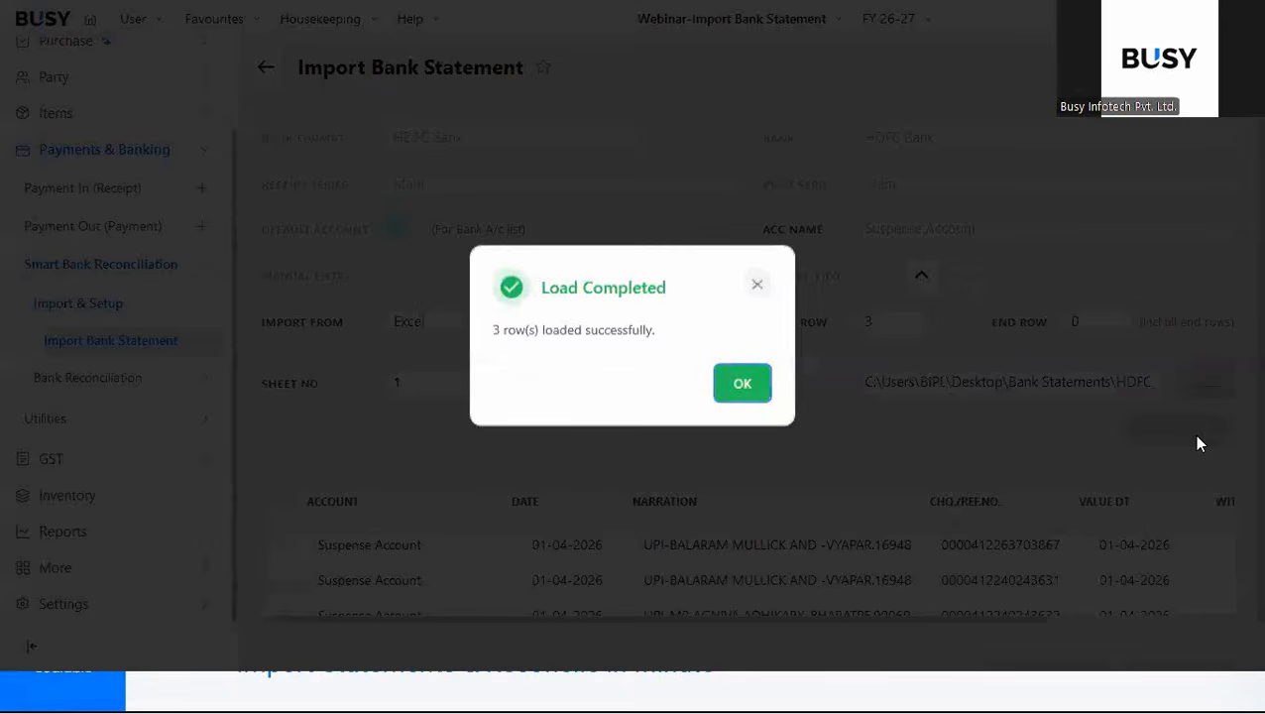
left_click(744, 390)
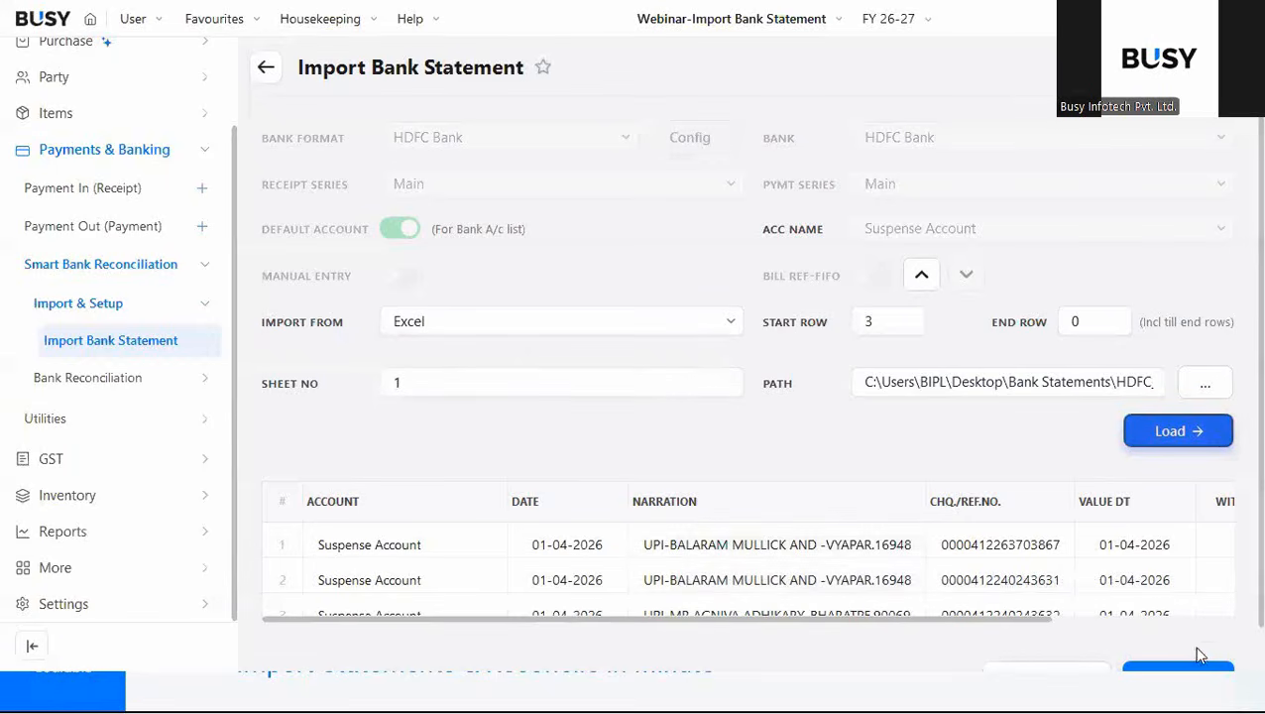
Save the three imported HDFC rows as vouchers.
scroll(1187, 640, "down", 1)
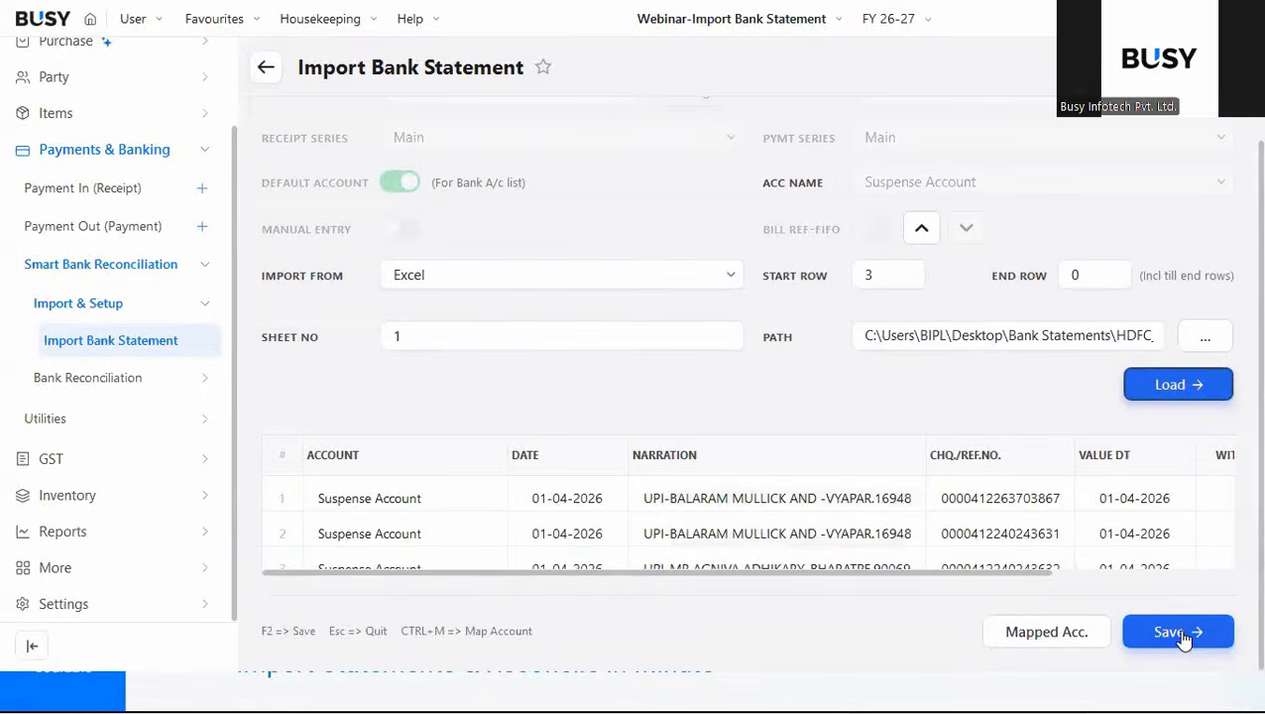
left_click(1180, 634)
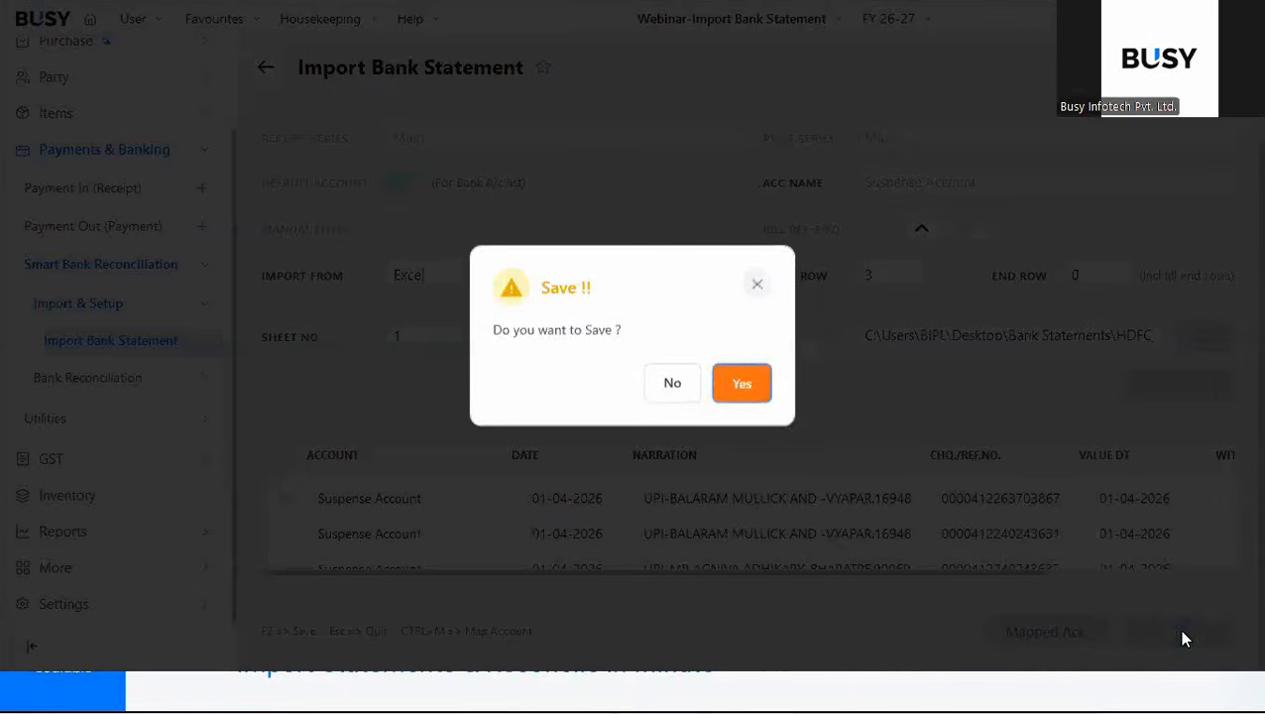
left_click(742, 382)
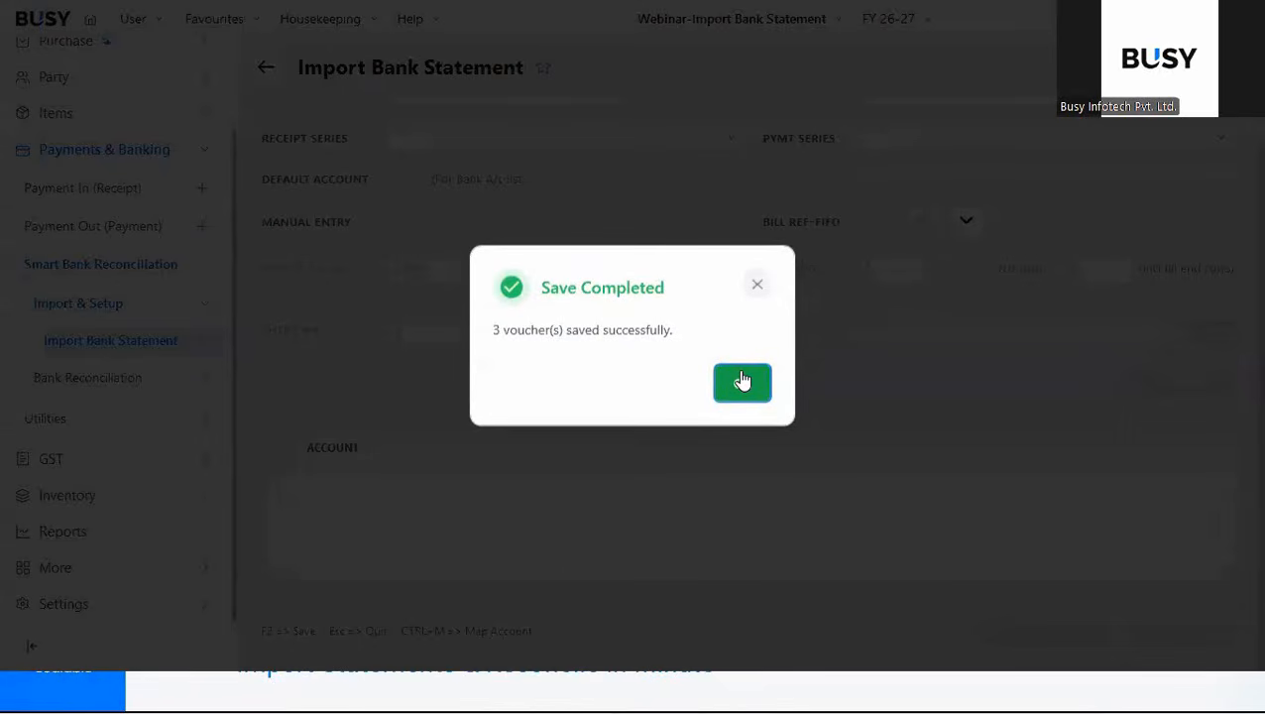
left_click(745, 391)
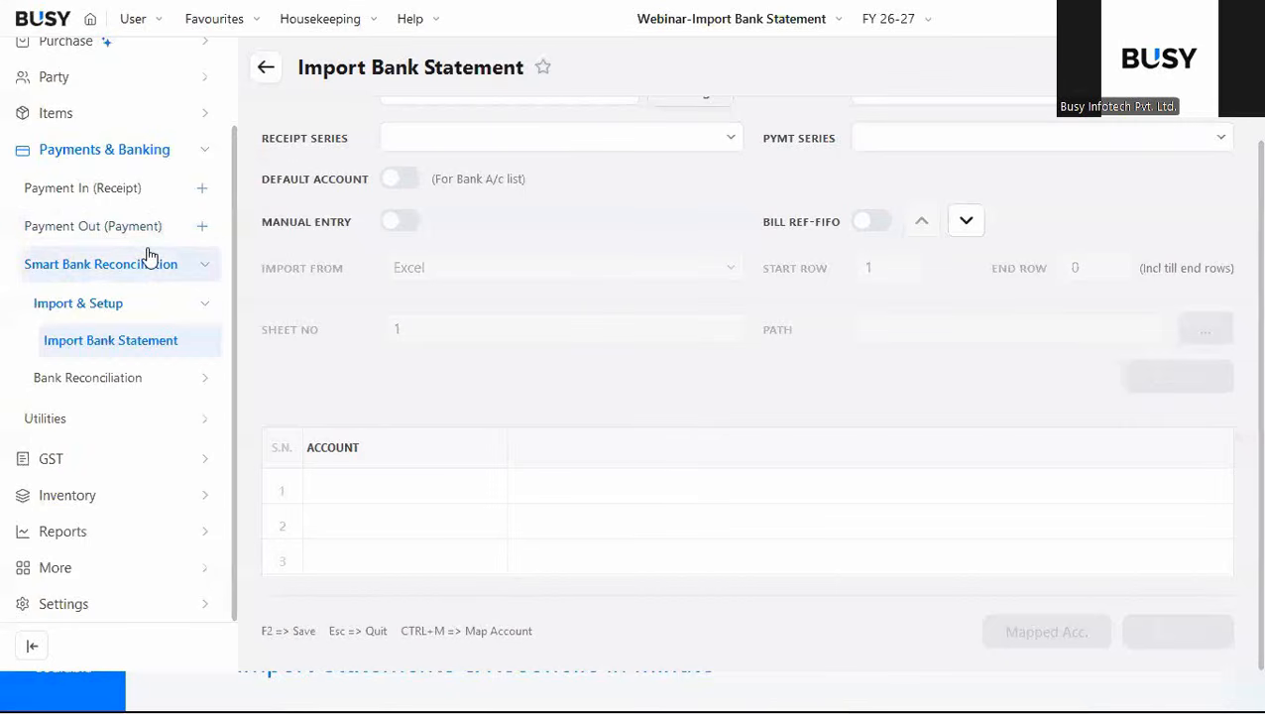
Advance the slideshow to Case-3 on a pending received payment and reveal its Impact points.
left_click(163, 159)
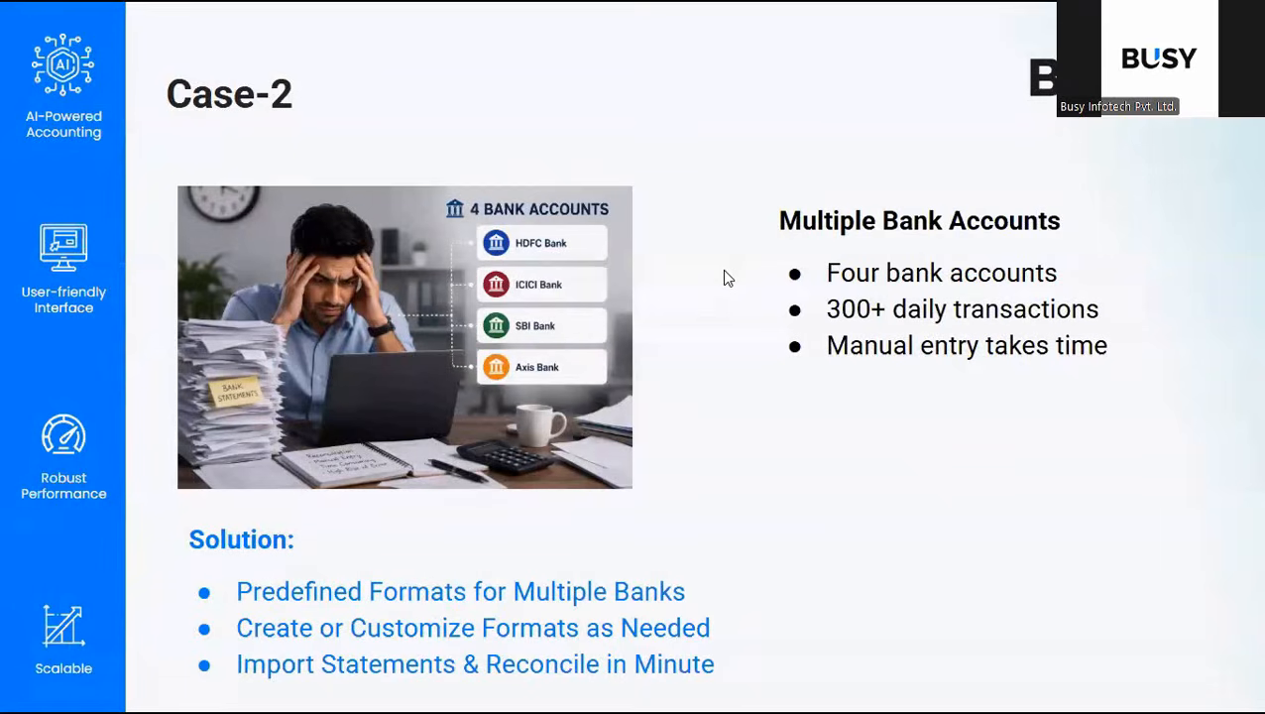
left_click(725, 271)
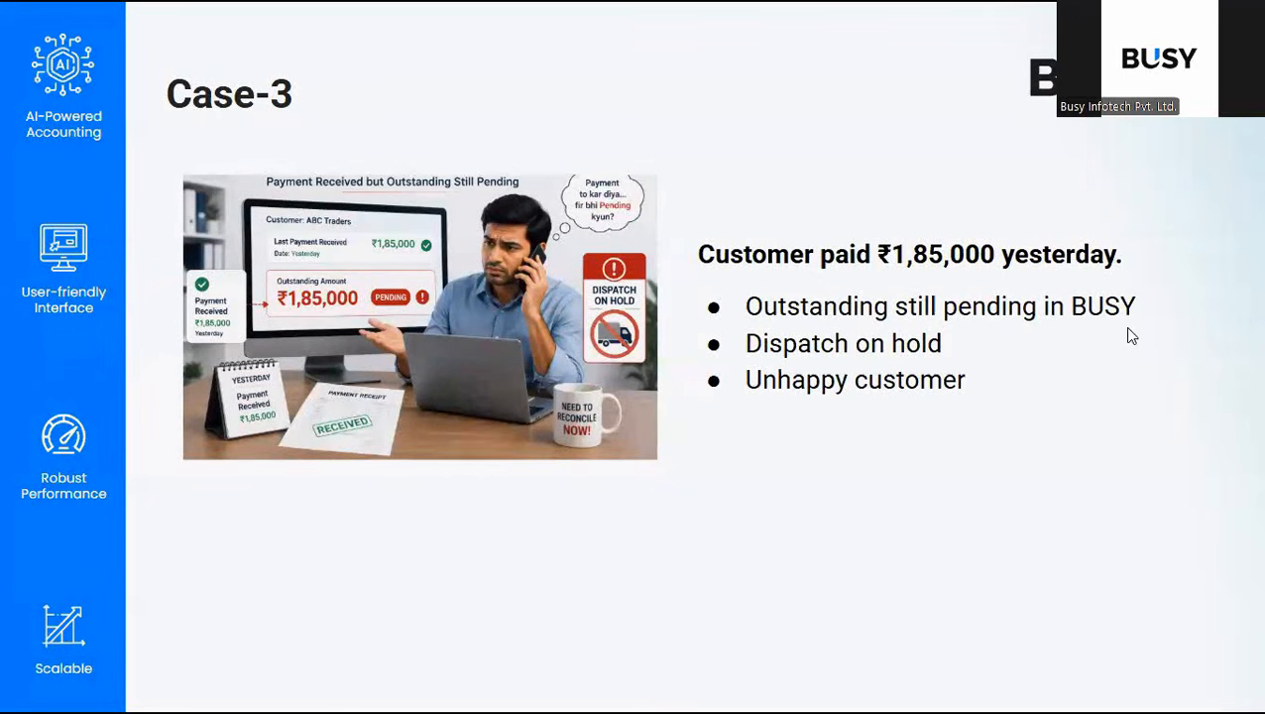
left_click(827, 418)
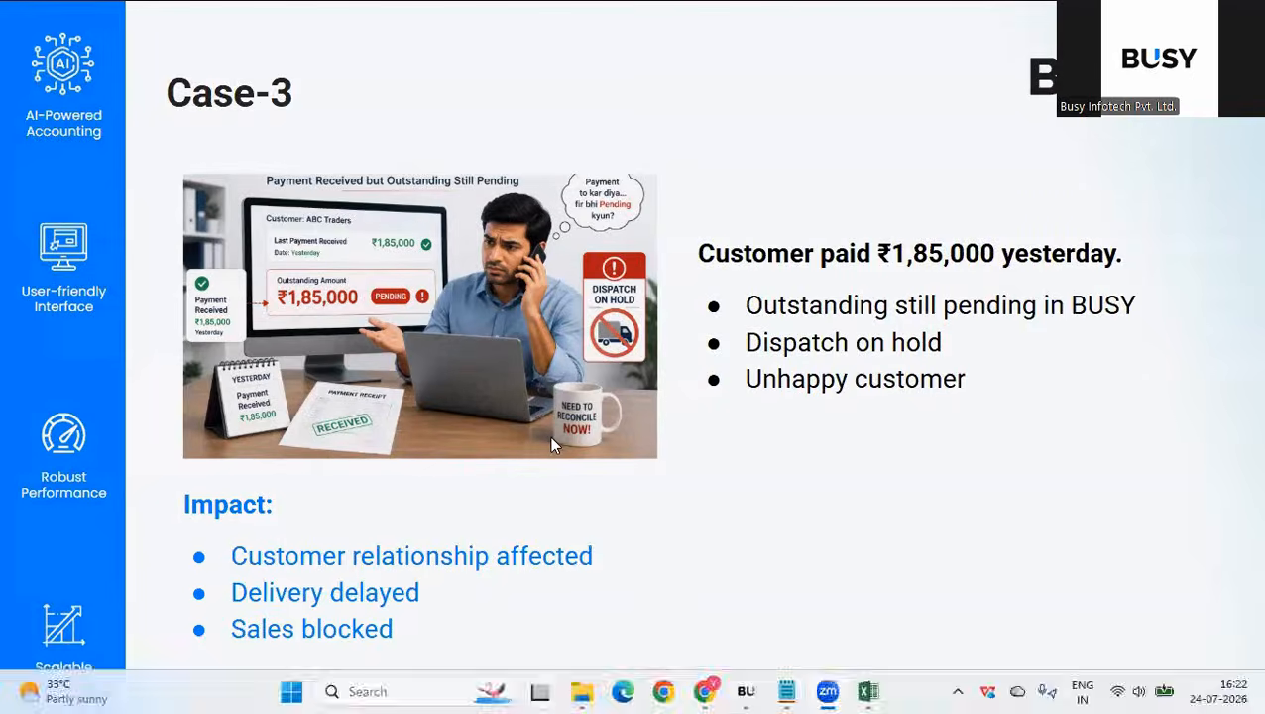
key("alt+Tab")
left_click(93, 22)
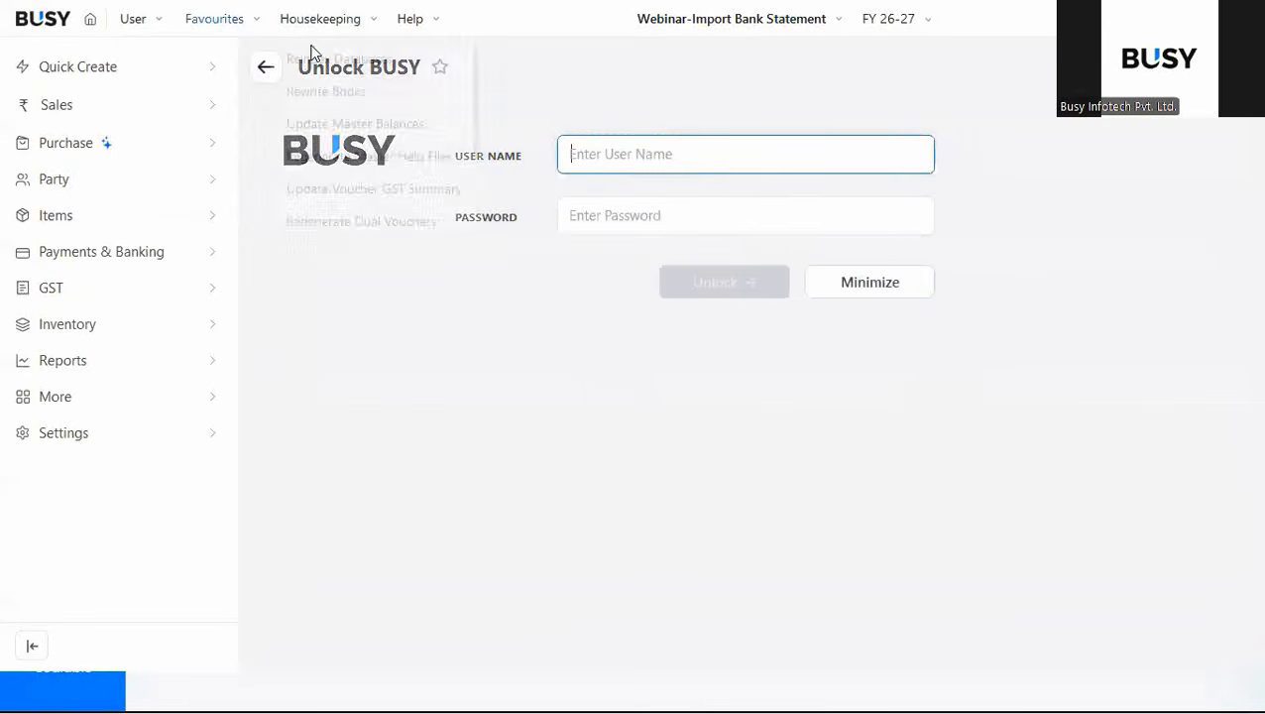
Reapply the ledger filter with Account Range ONE and the party account selected.
left_click(264, 73)
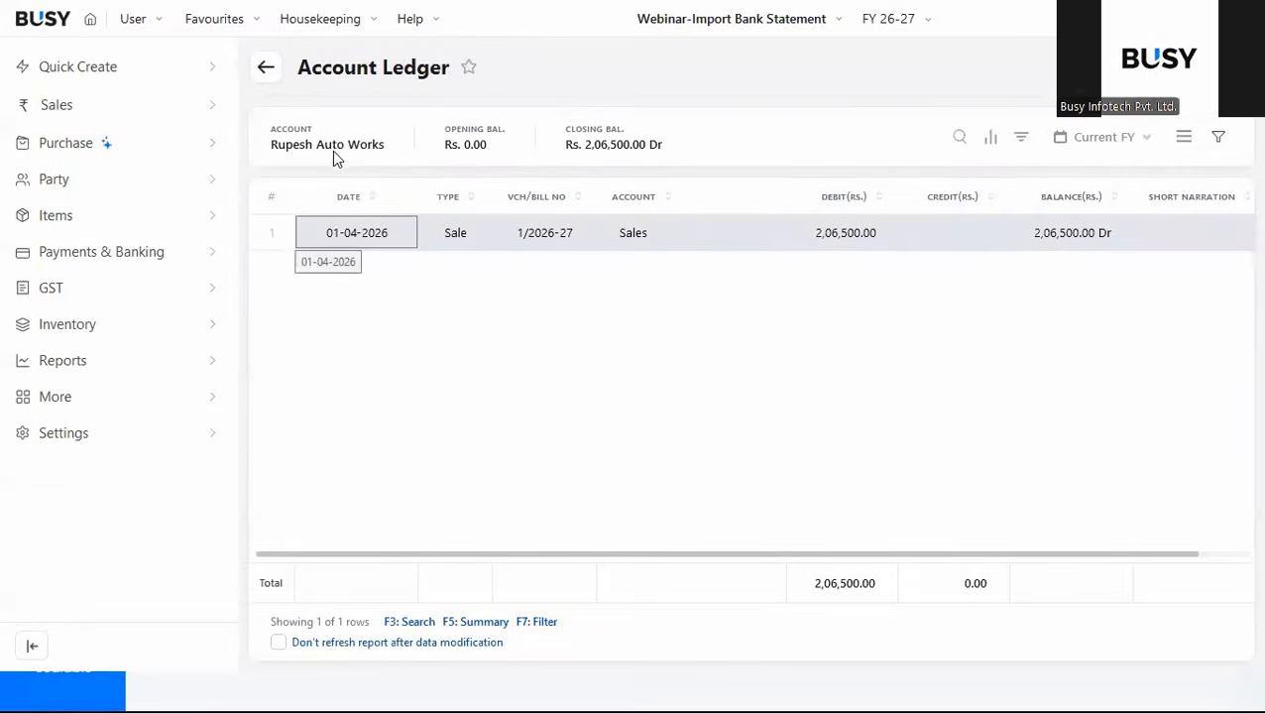
left_click(1219, 136)
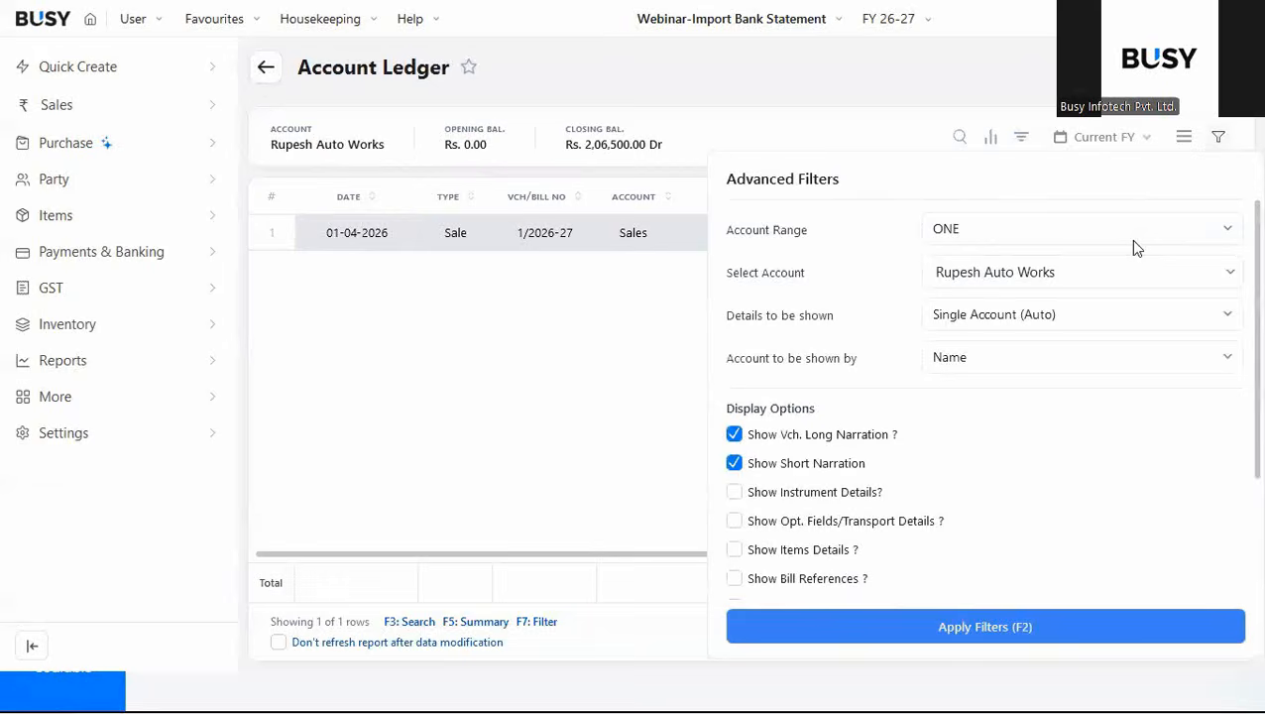
left_click(960, 274)
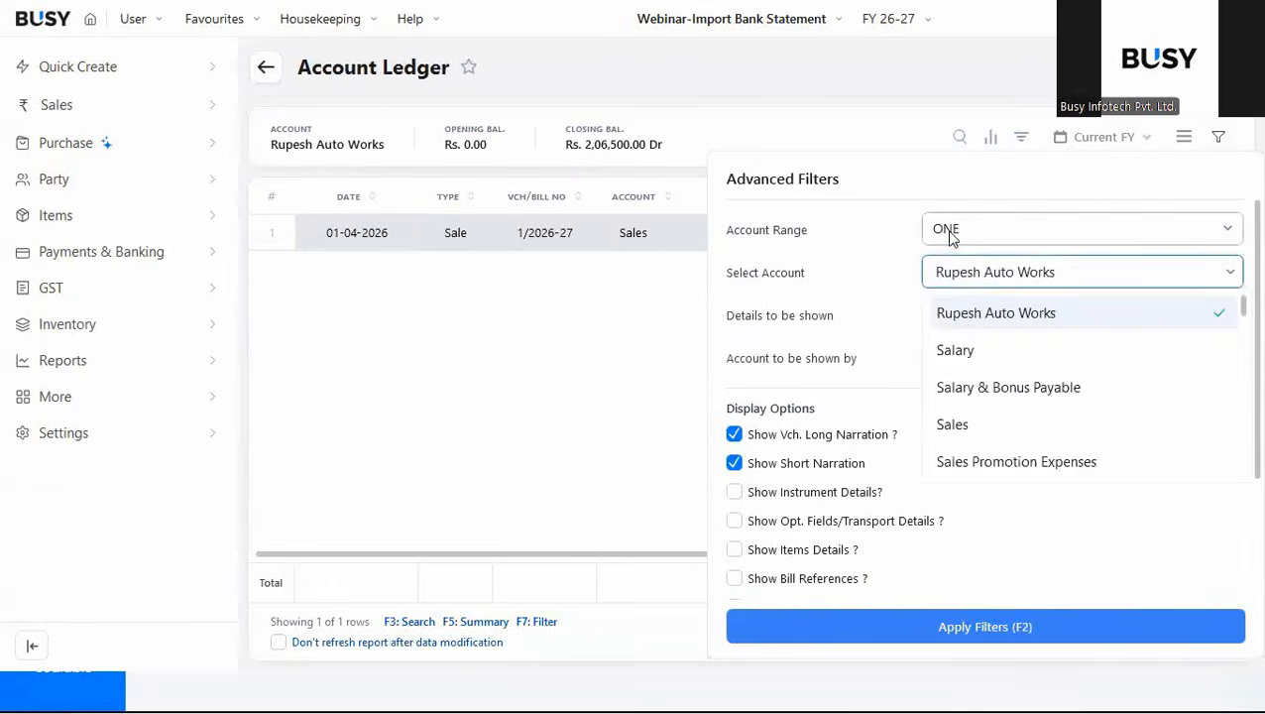
left_click(948, 234)
left_click(883, 283)
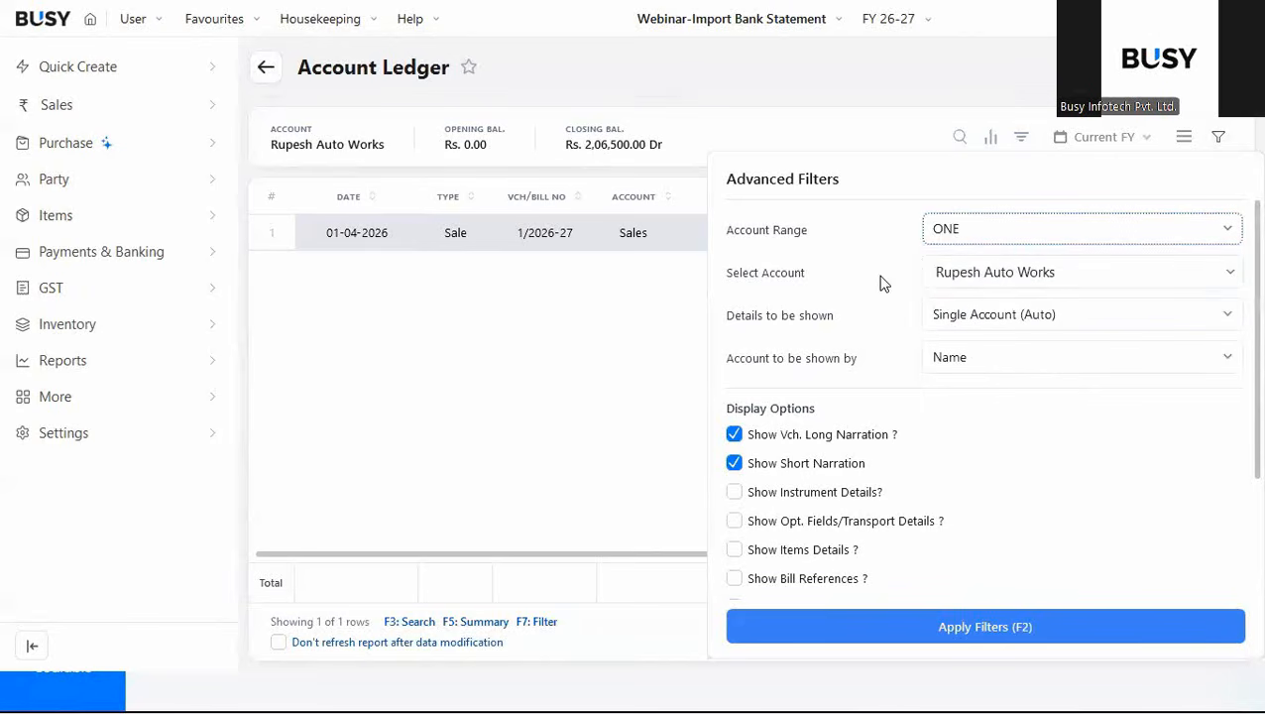
left_click(960, 274)
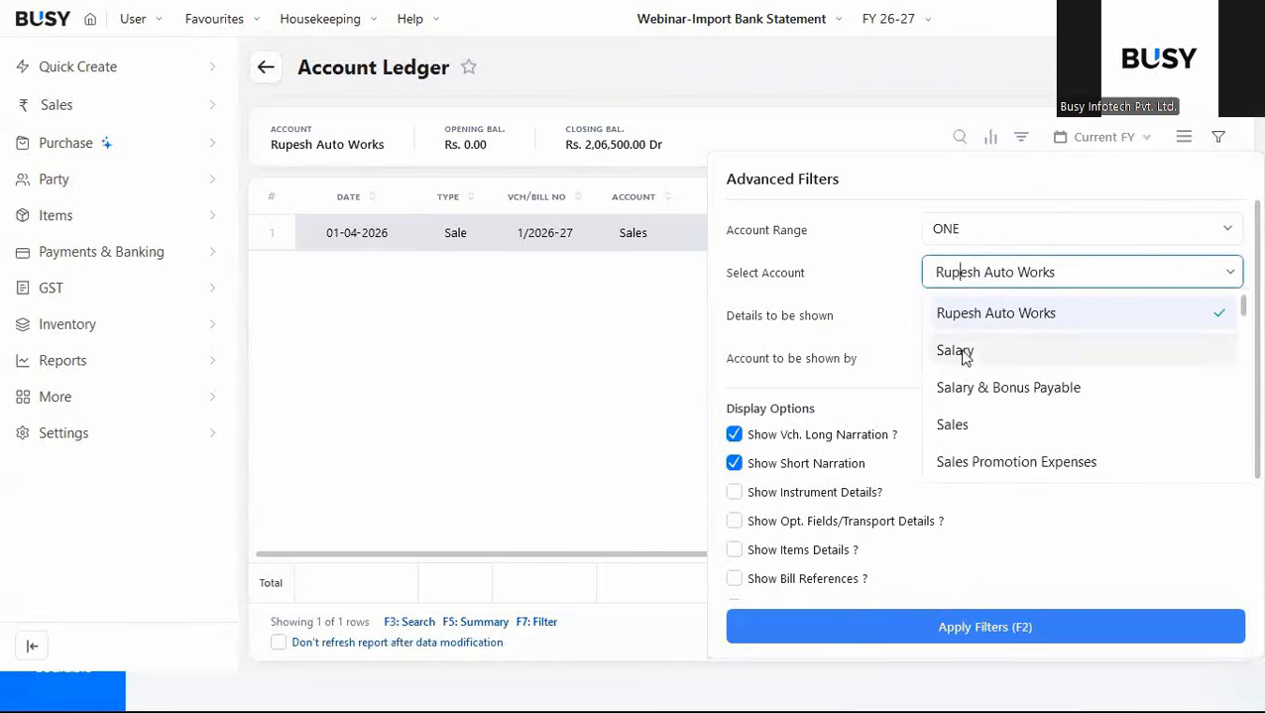
left_click(972, 314)
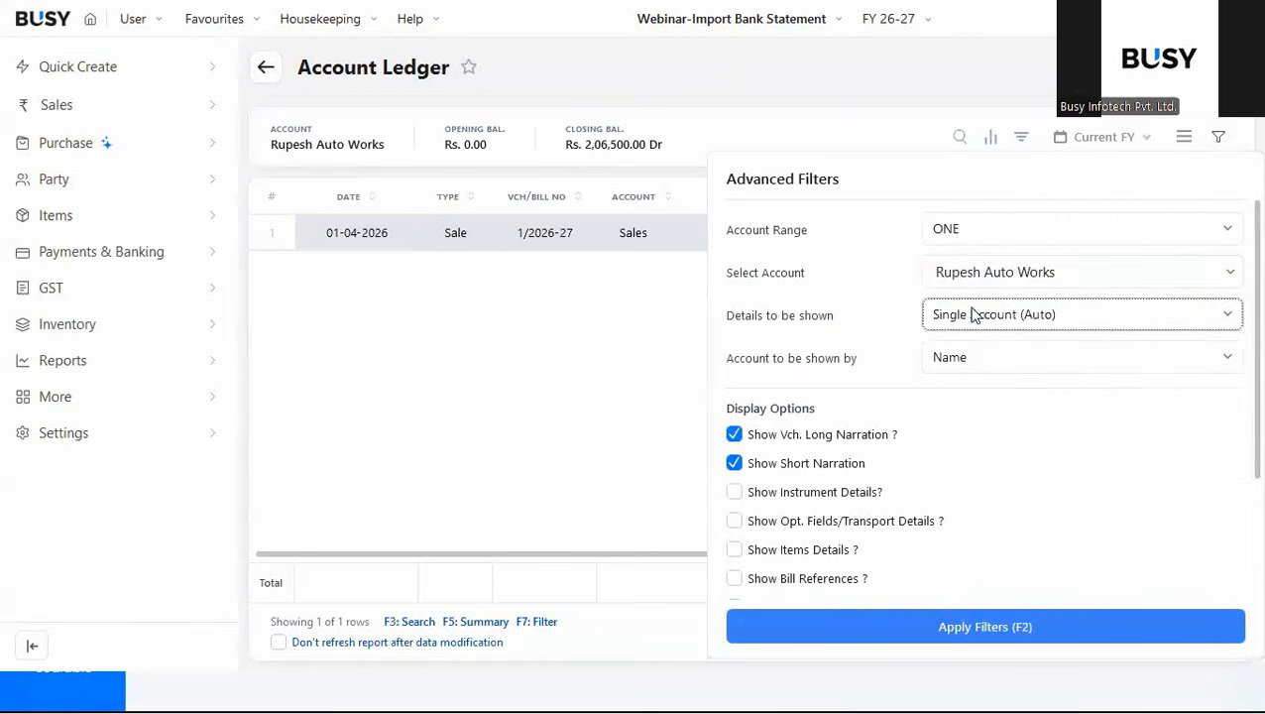
left_click(955, 629)
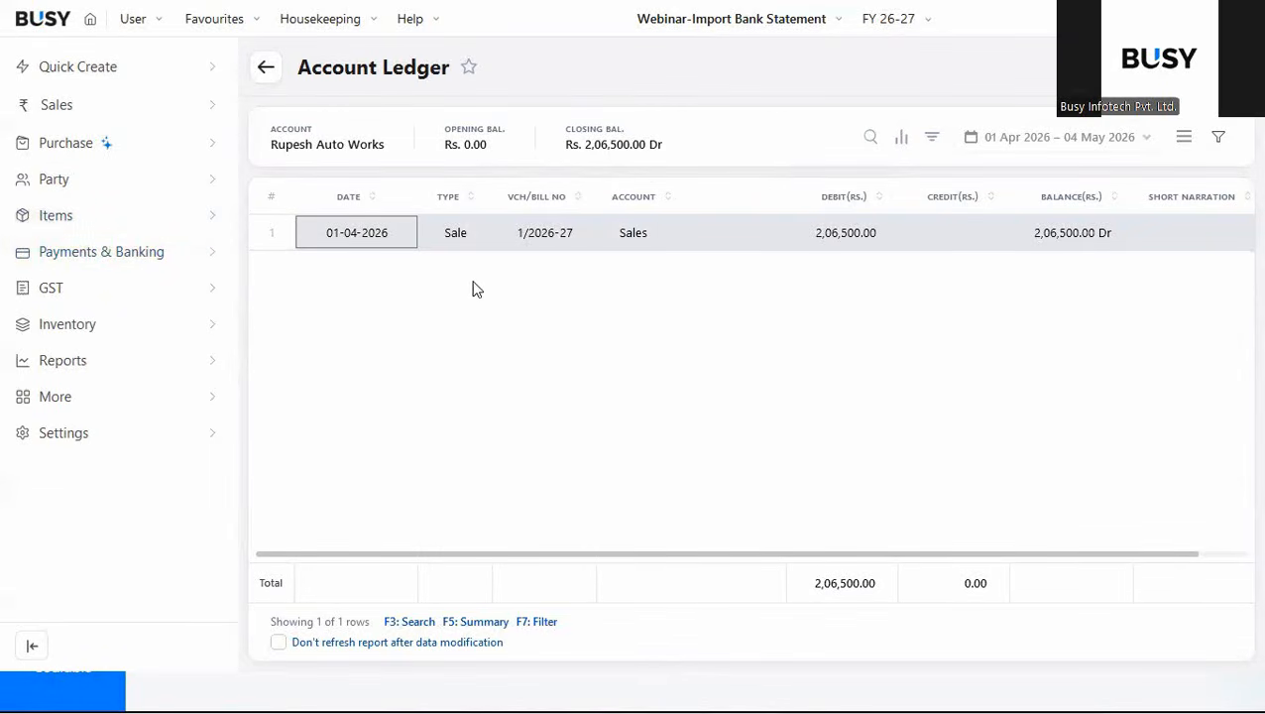
Open the SBI Bank reconciliation Bank Entries report with an empty search box.
left_click(84, 251)
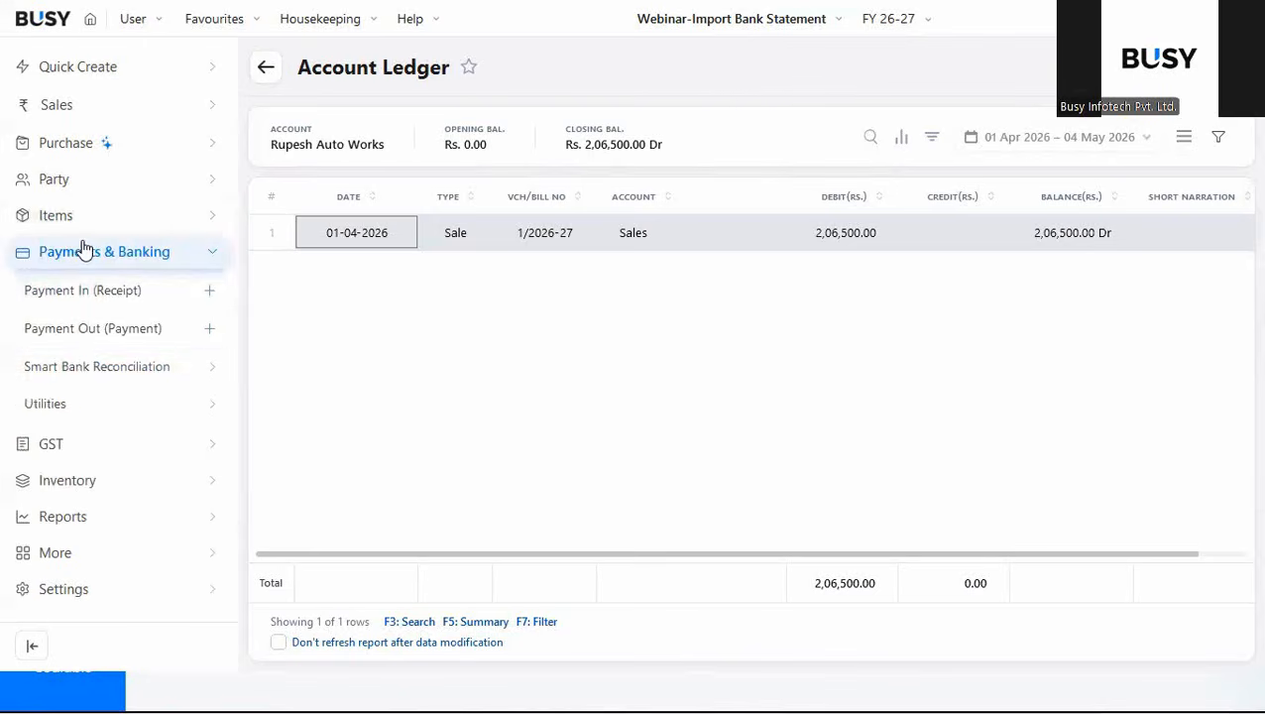
left_click(107, 367)
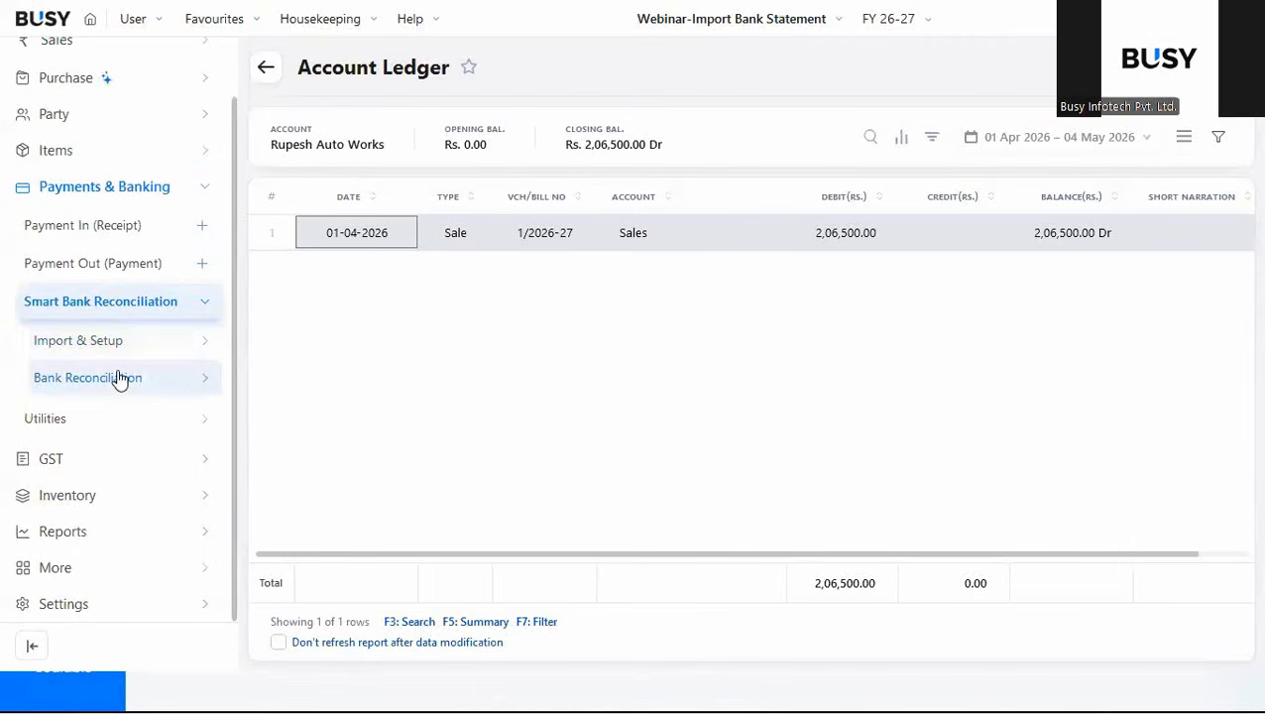
left_click(130, 381)
left_click(90, 381)
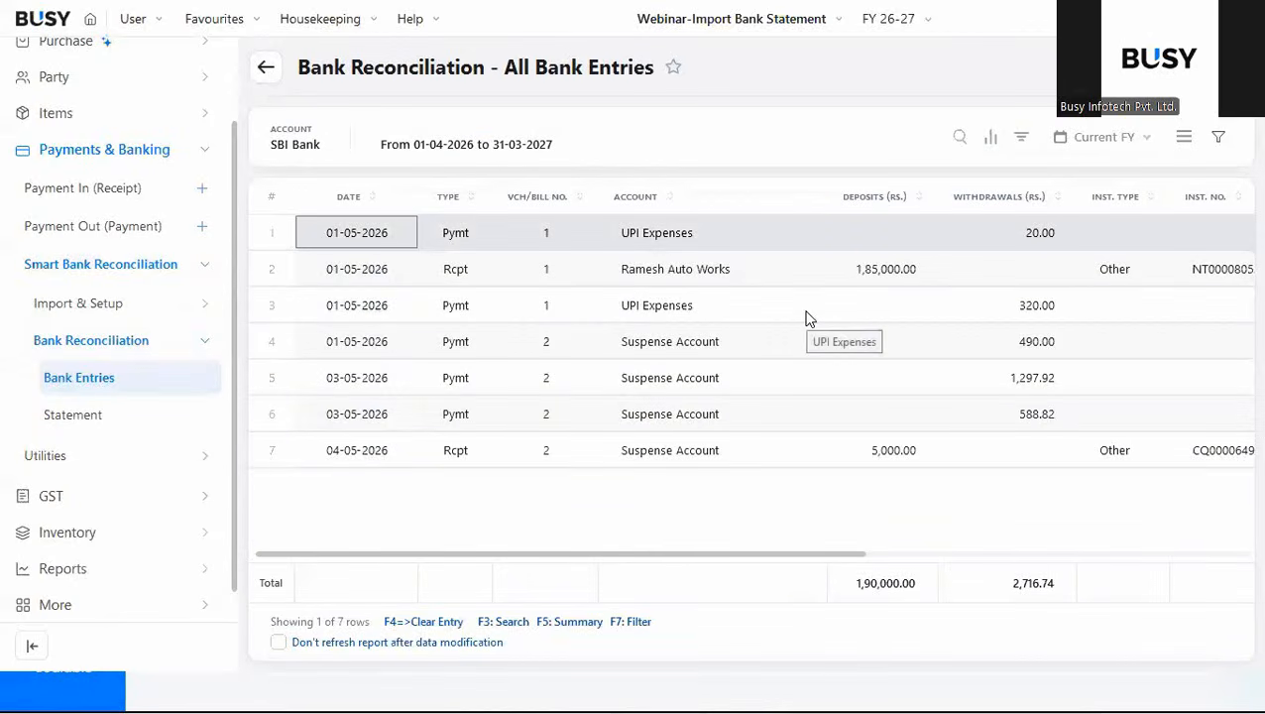
left_click(961, 138)
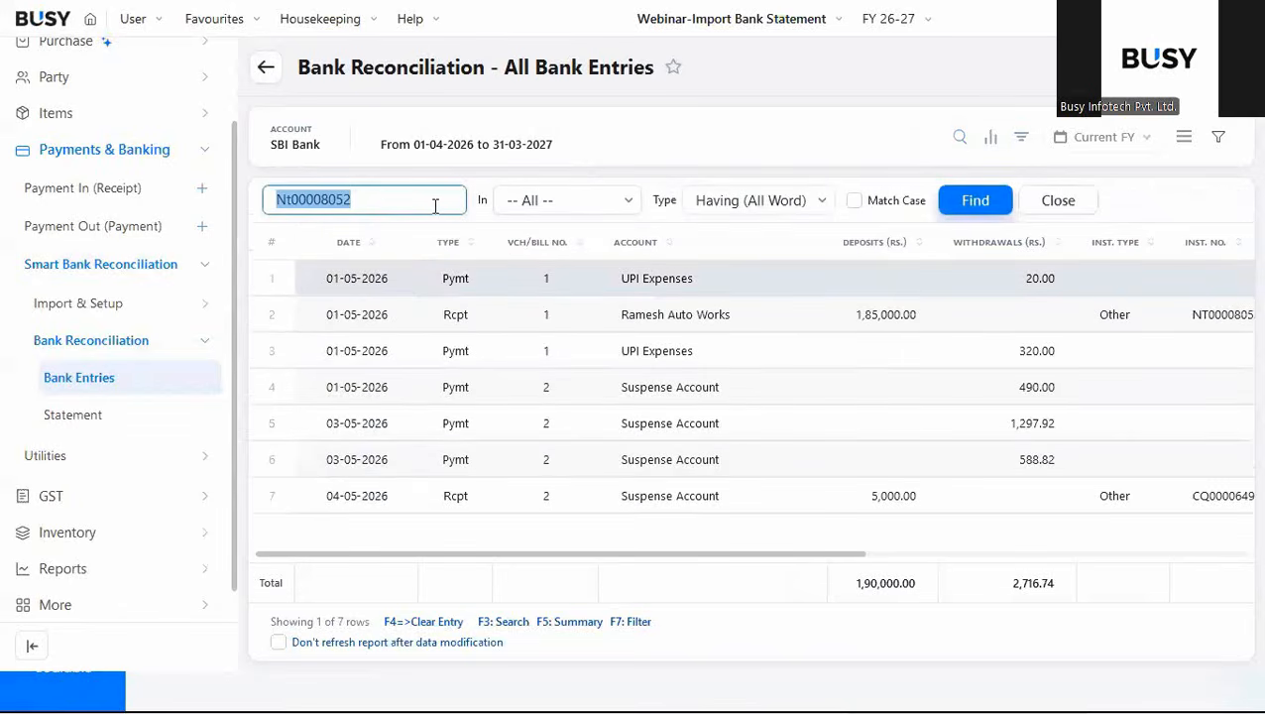
key("BackSpace")
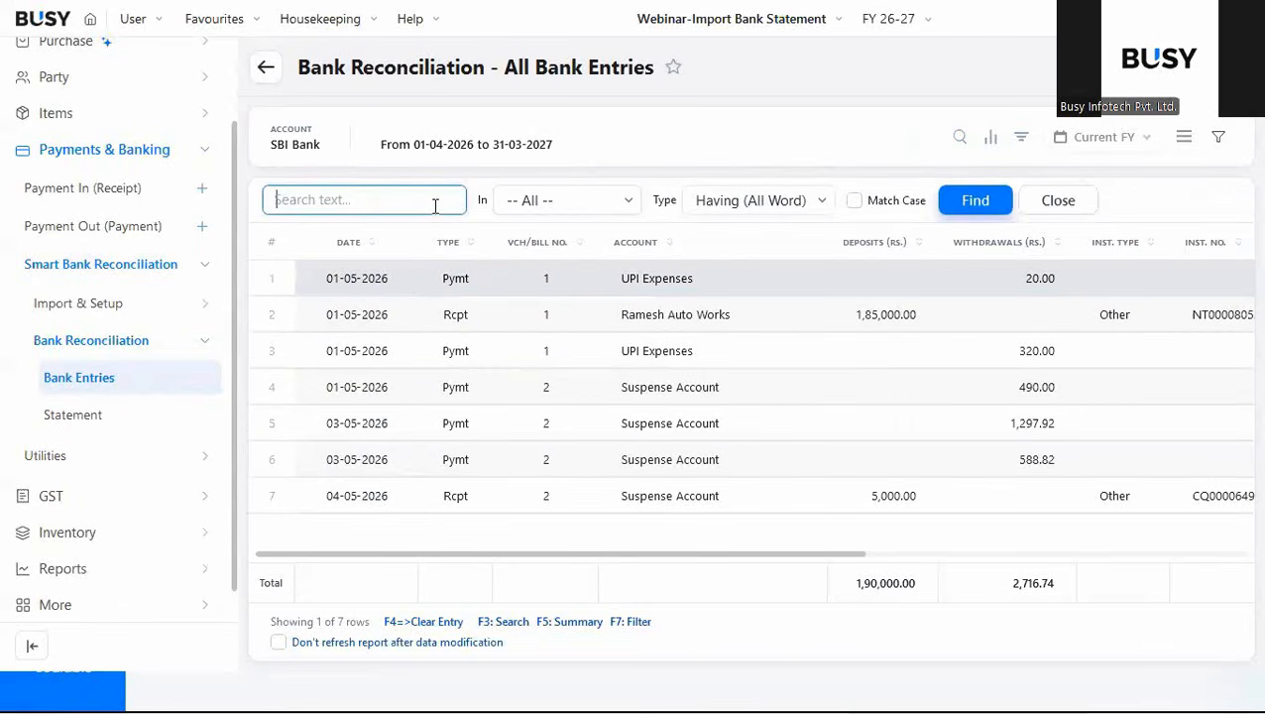
key("super+Tab")
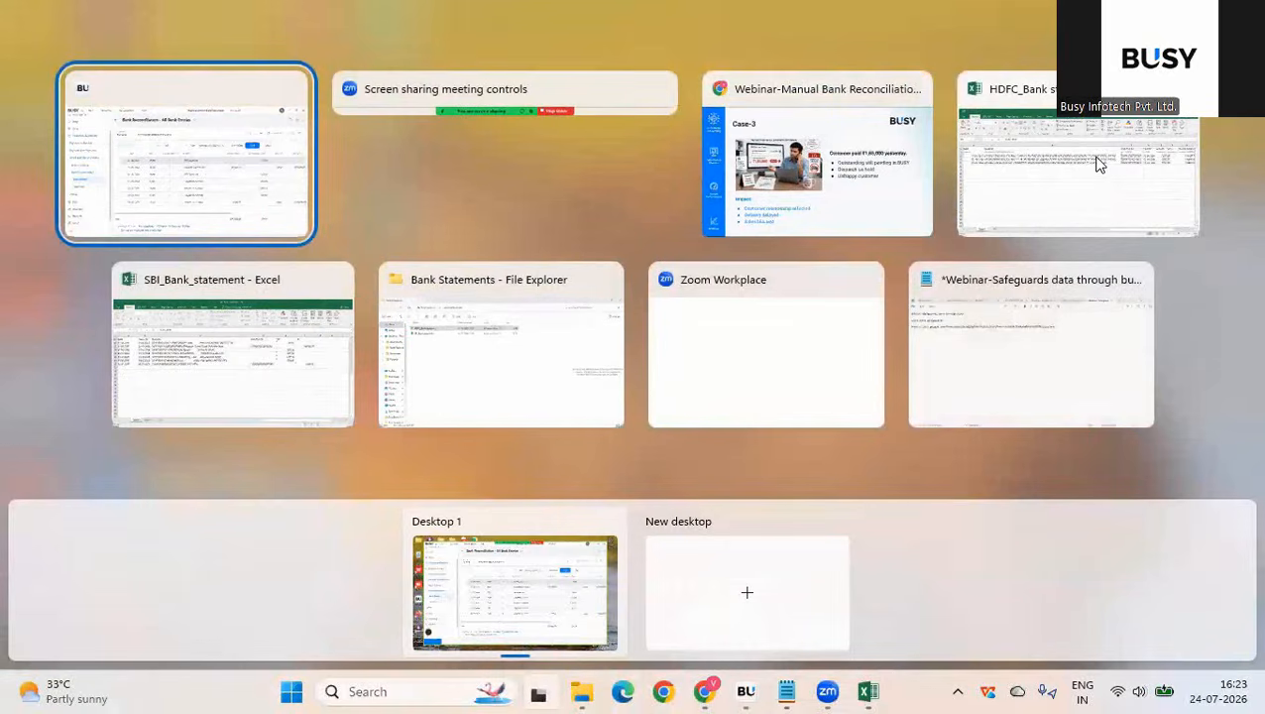
Read the NEFT reference of the 185000.00 credit in cell D23 of SBI_Bank_statement.
left_click(137, 397)
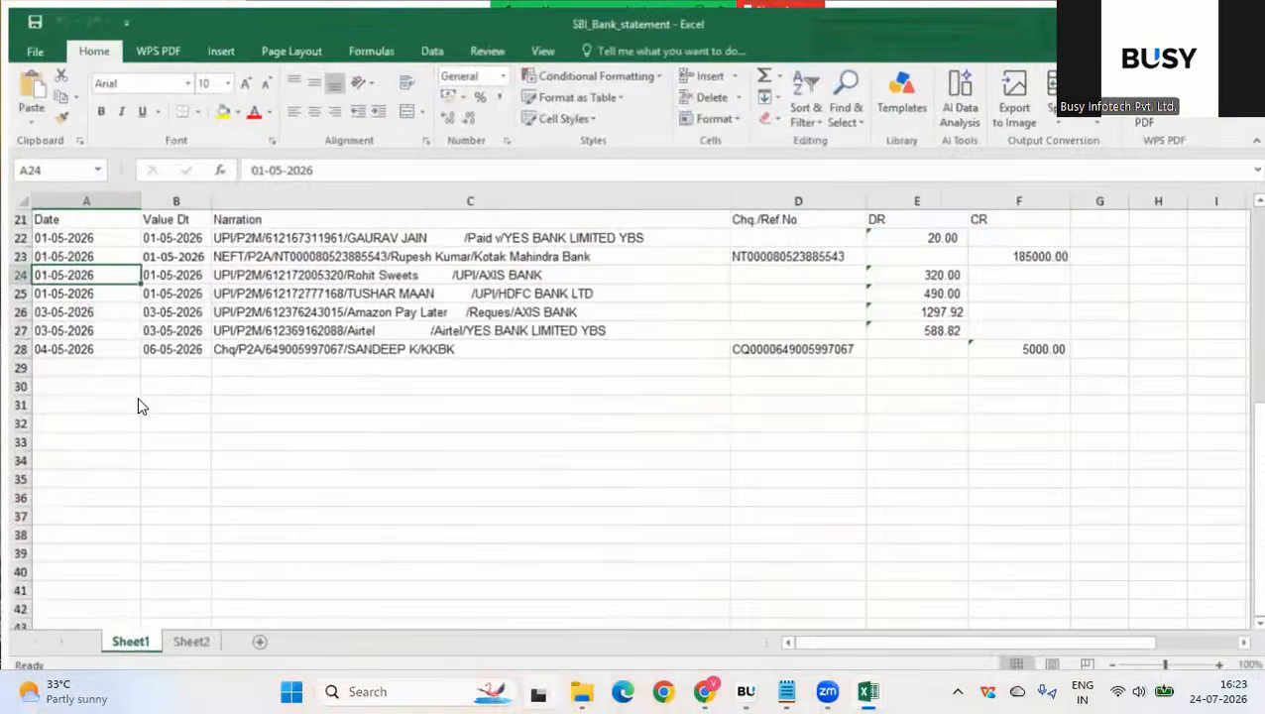
left_click(770, 249)
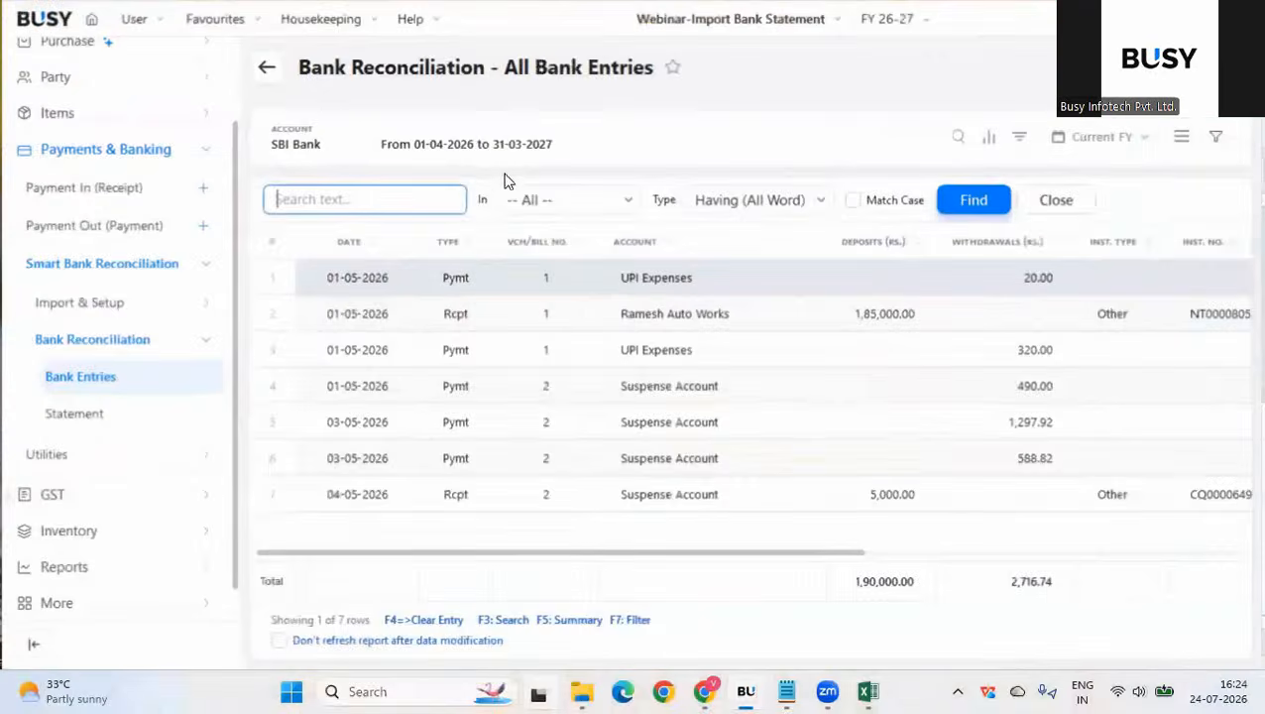
Search SBI Bank entries for nt000080 to find the 1,85,000.00 receipt, then close search.
type("nt")
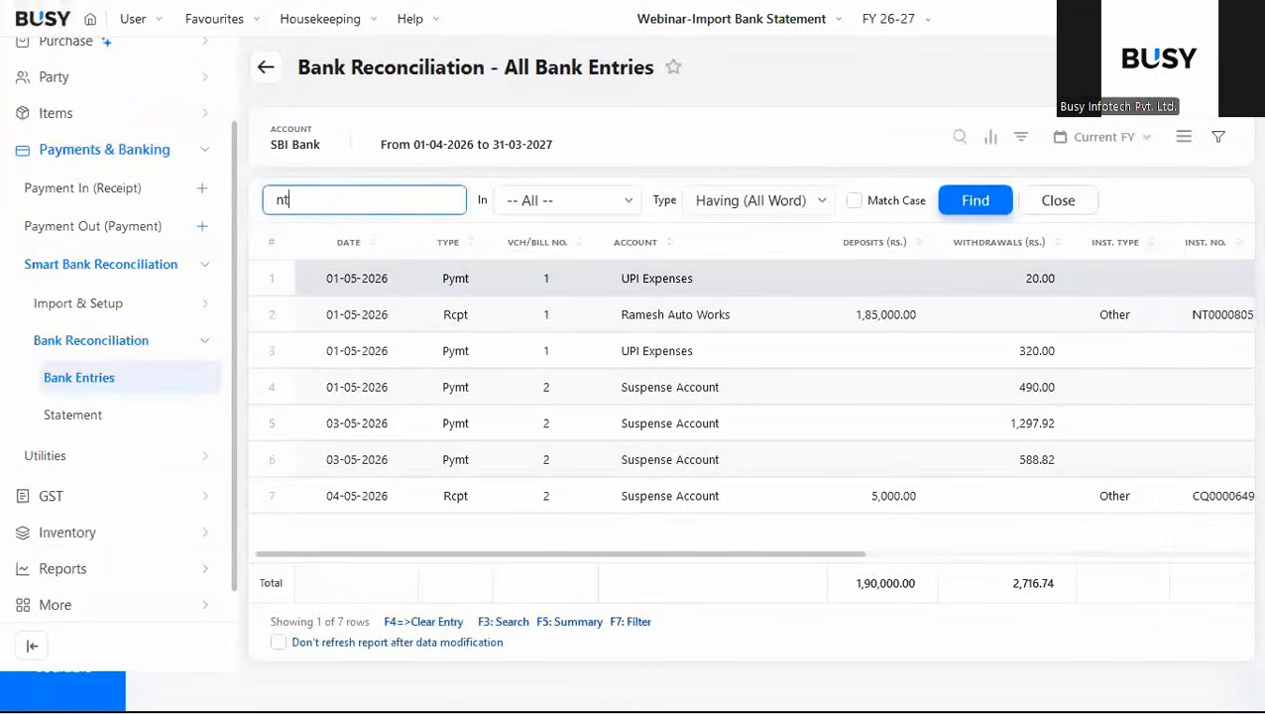
type("000080")
left_click(976, 201)
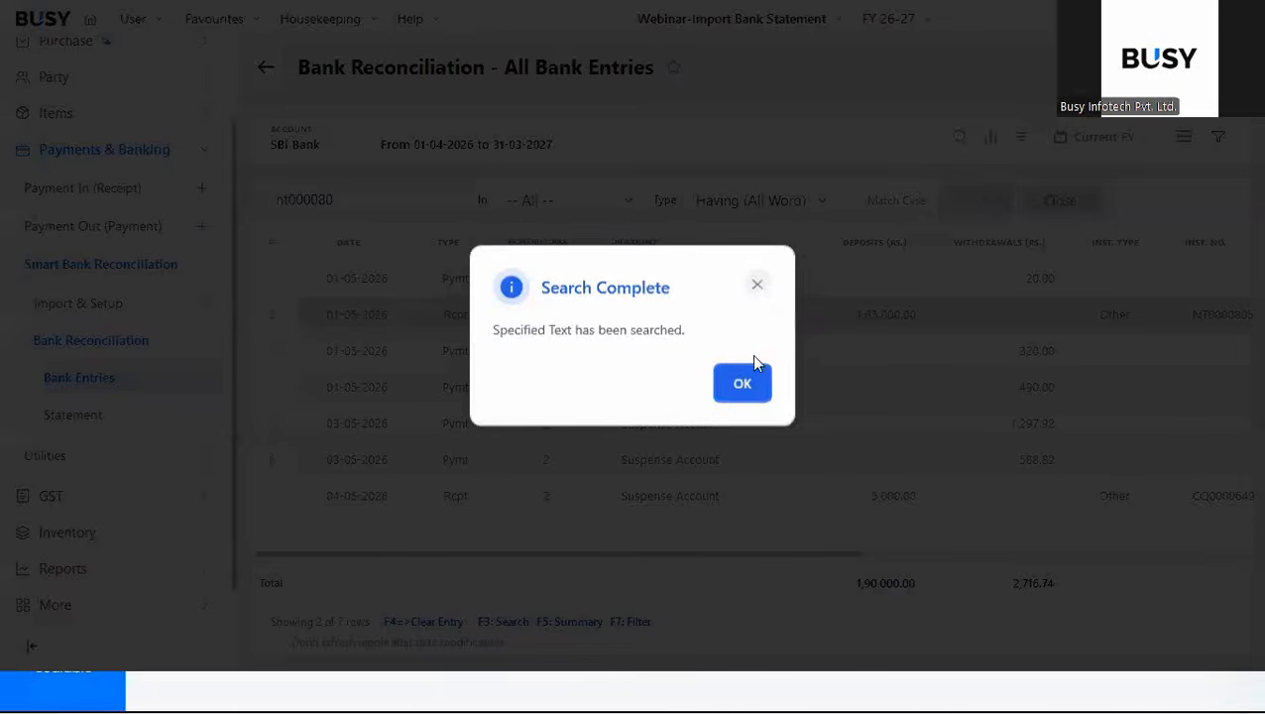
left_click(734, 391)
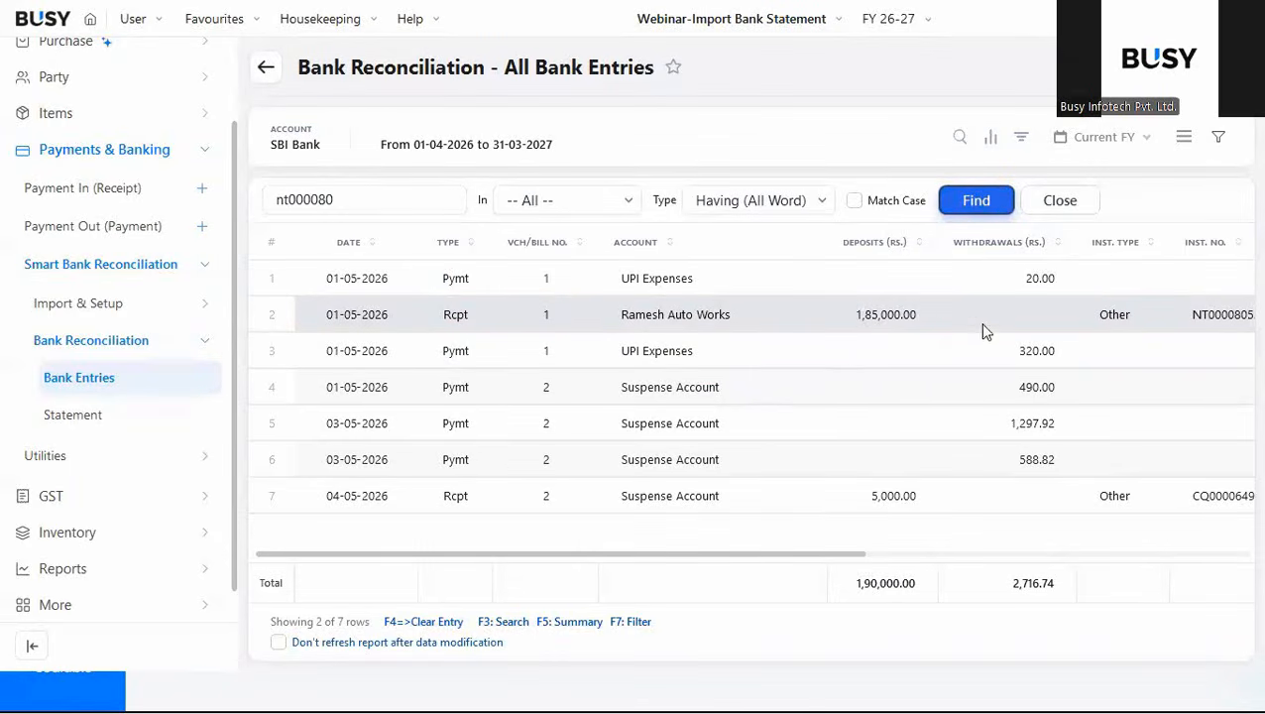
scroll(848, 337, "right", 3)
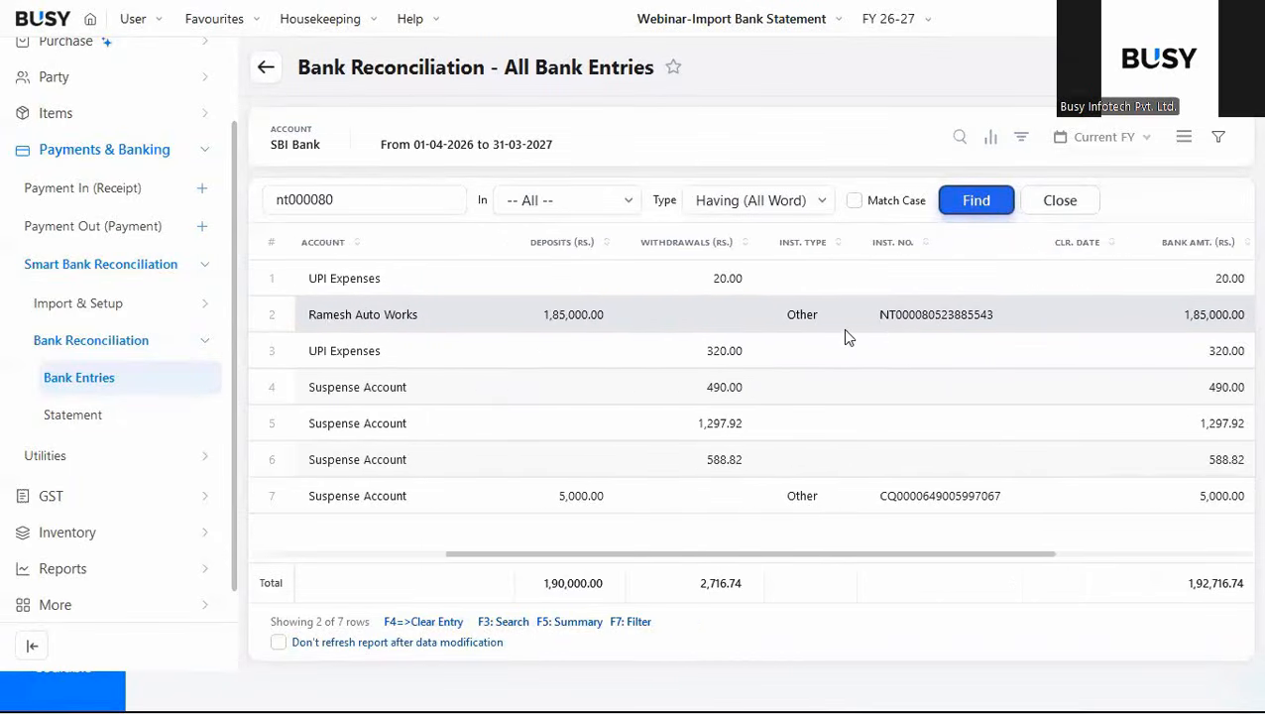
scroll(844, 337, "right", 5)
scroll(844, 336, "left", 4)
scroll(779, 315, "left", 5)
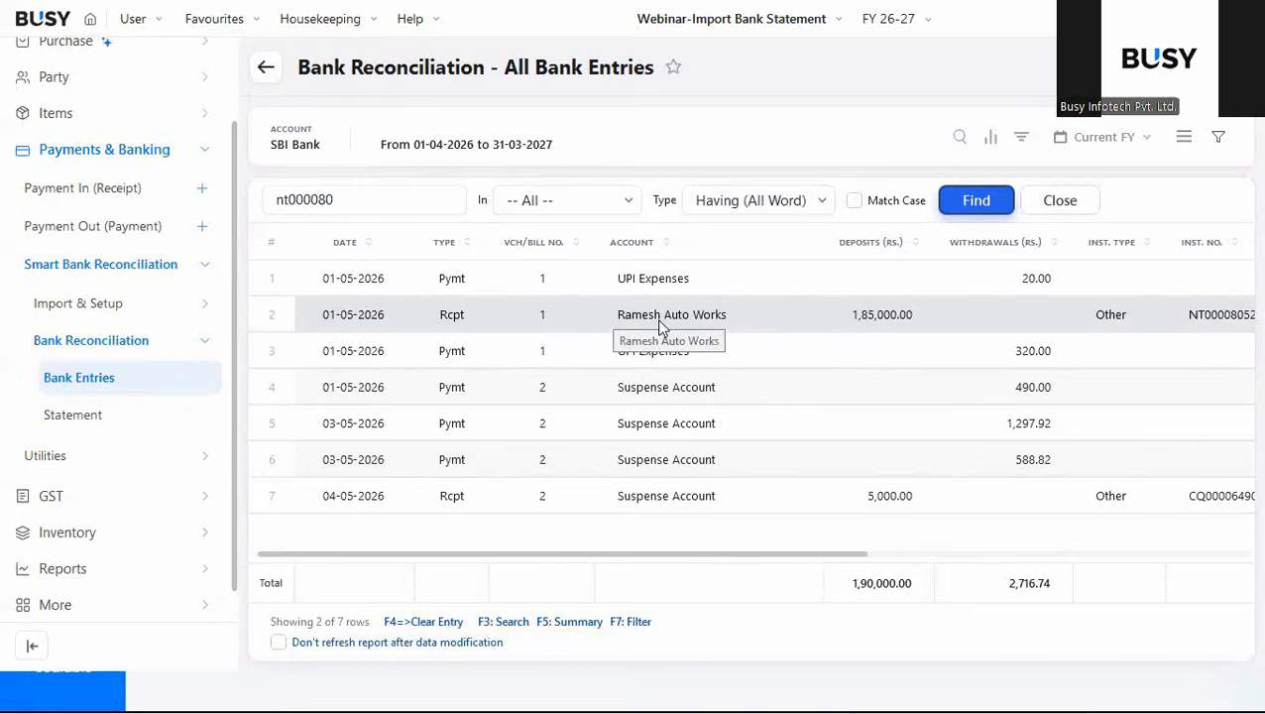
key("Return")
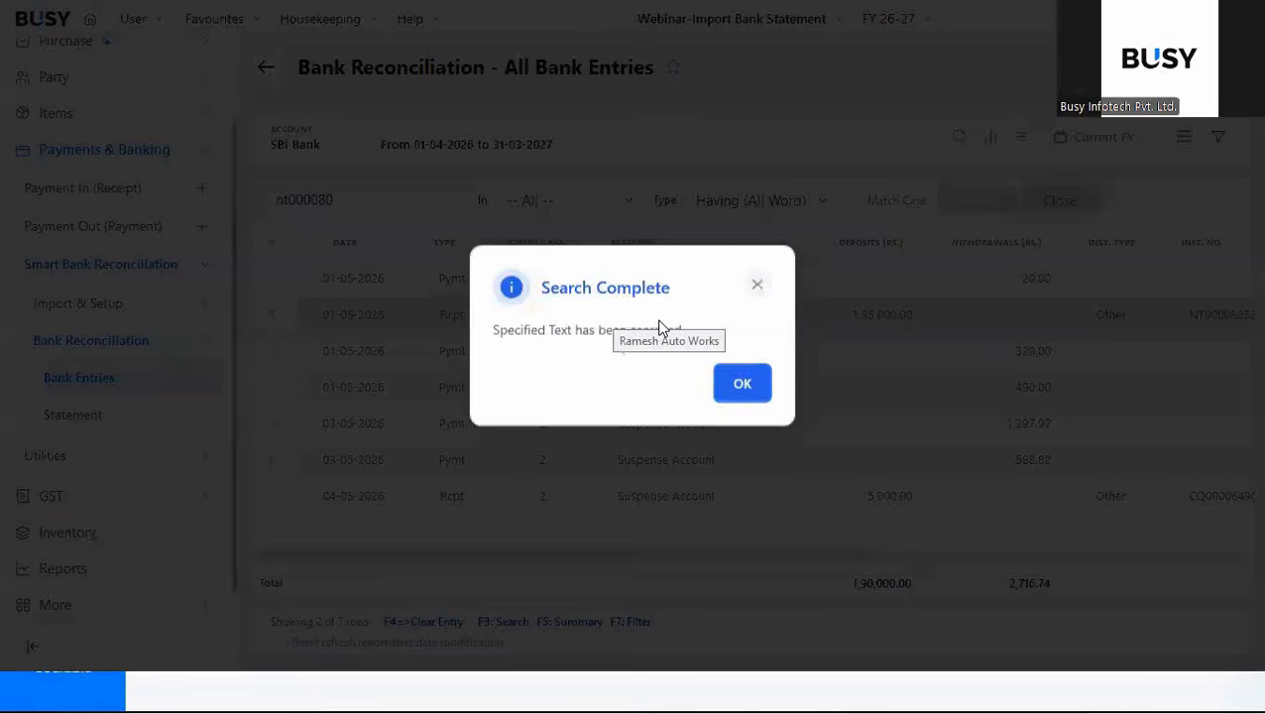
left_click(741, 385)
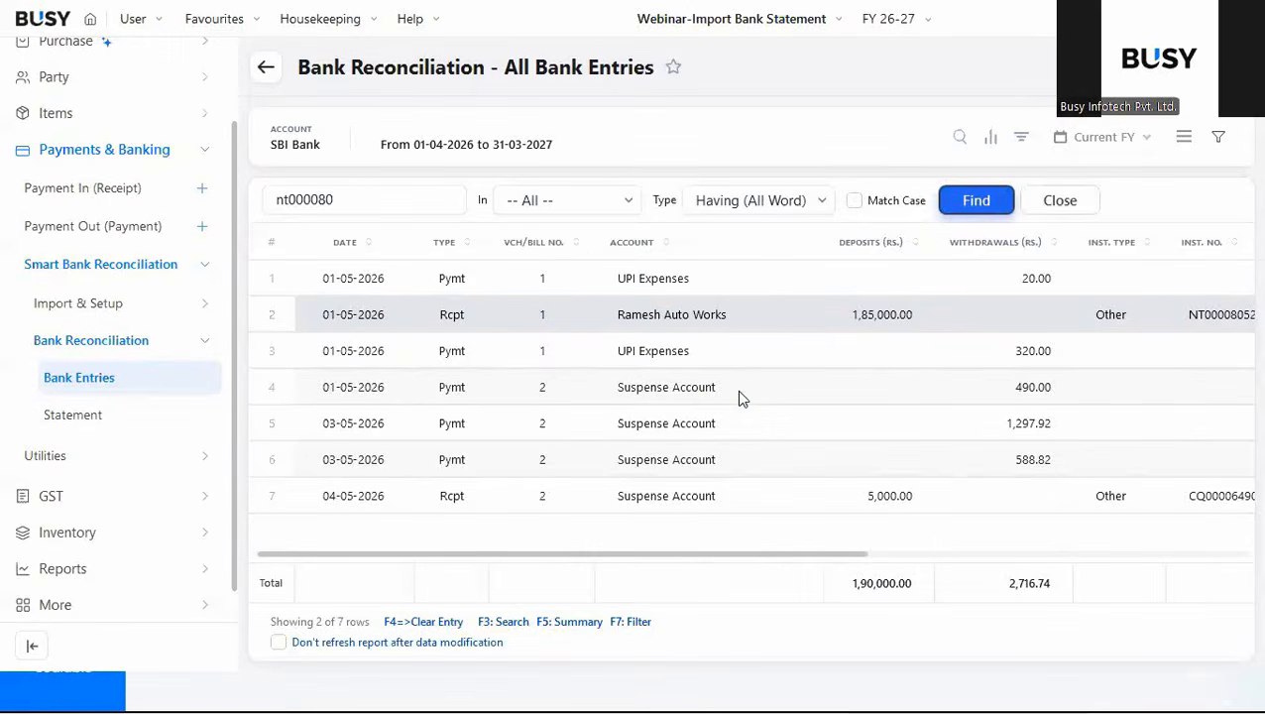
left_click(1062, 201)
Reassign the row 2 receipt of 1,85,000.00 to Rupesh Auto Works and confirm the saved update.
left_click(629, 268)
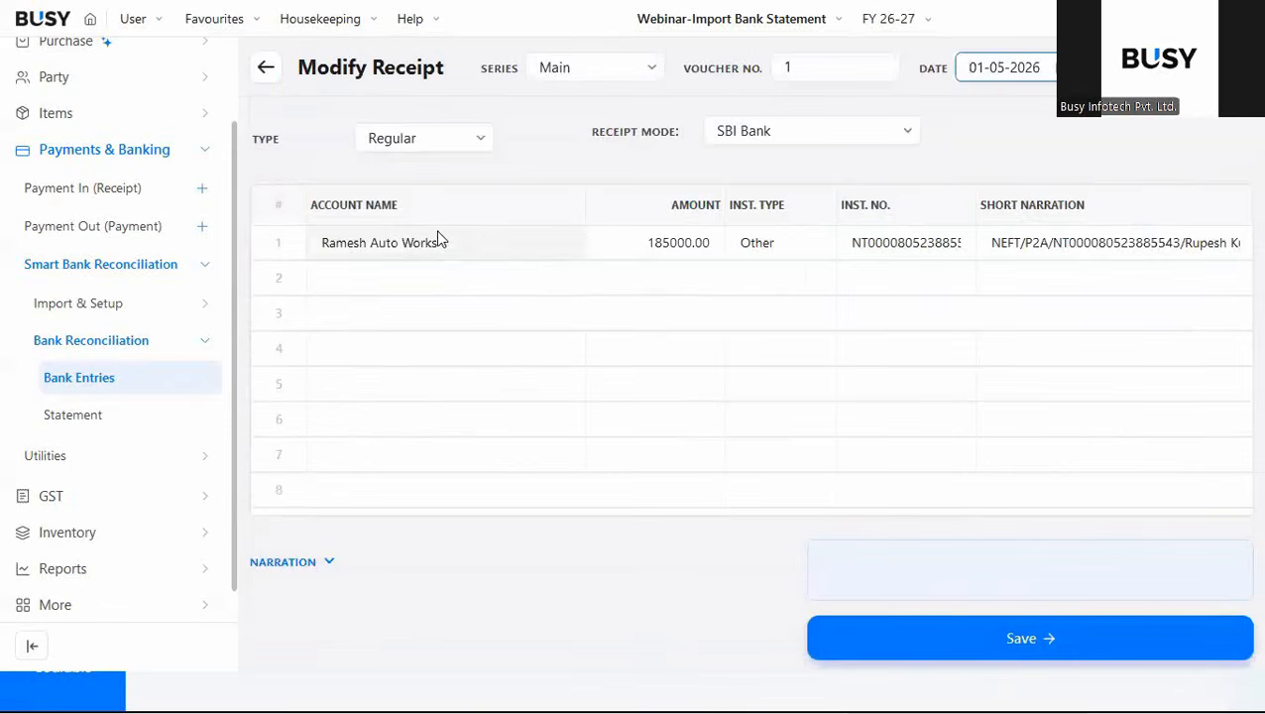
left_click(441, 242)
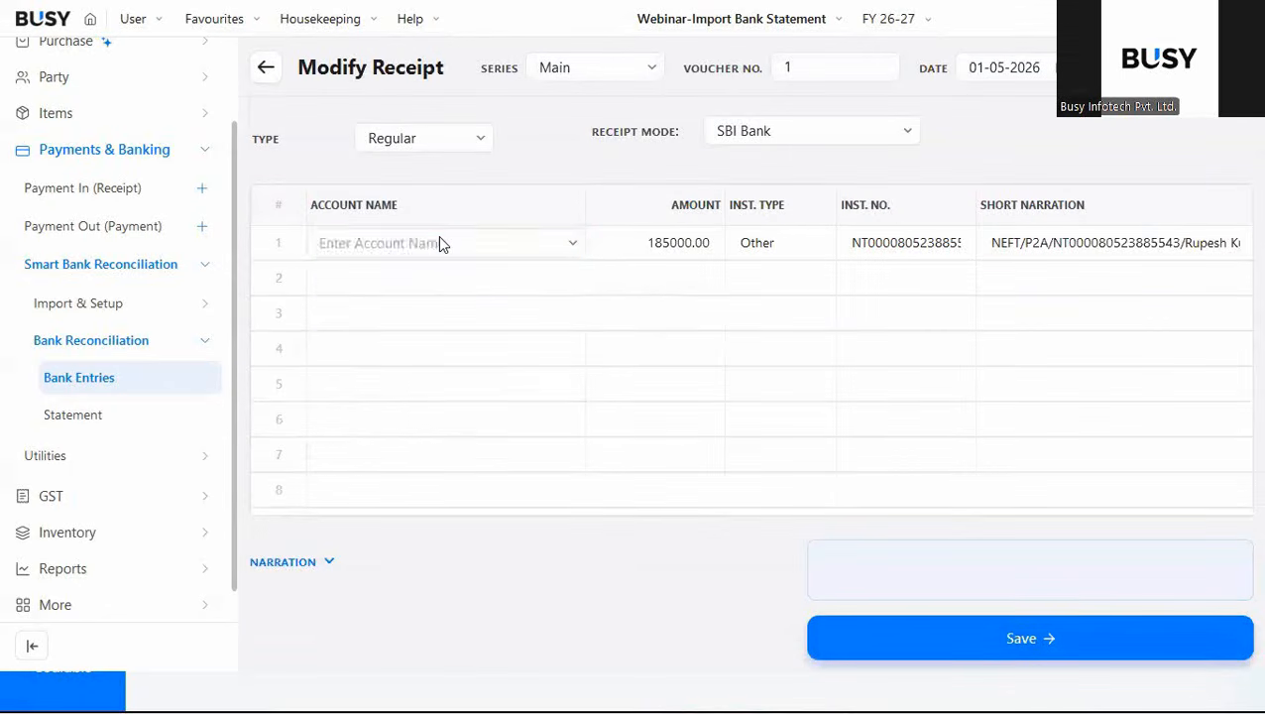
type("ru")
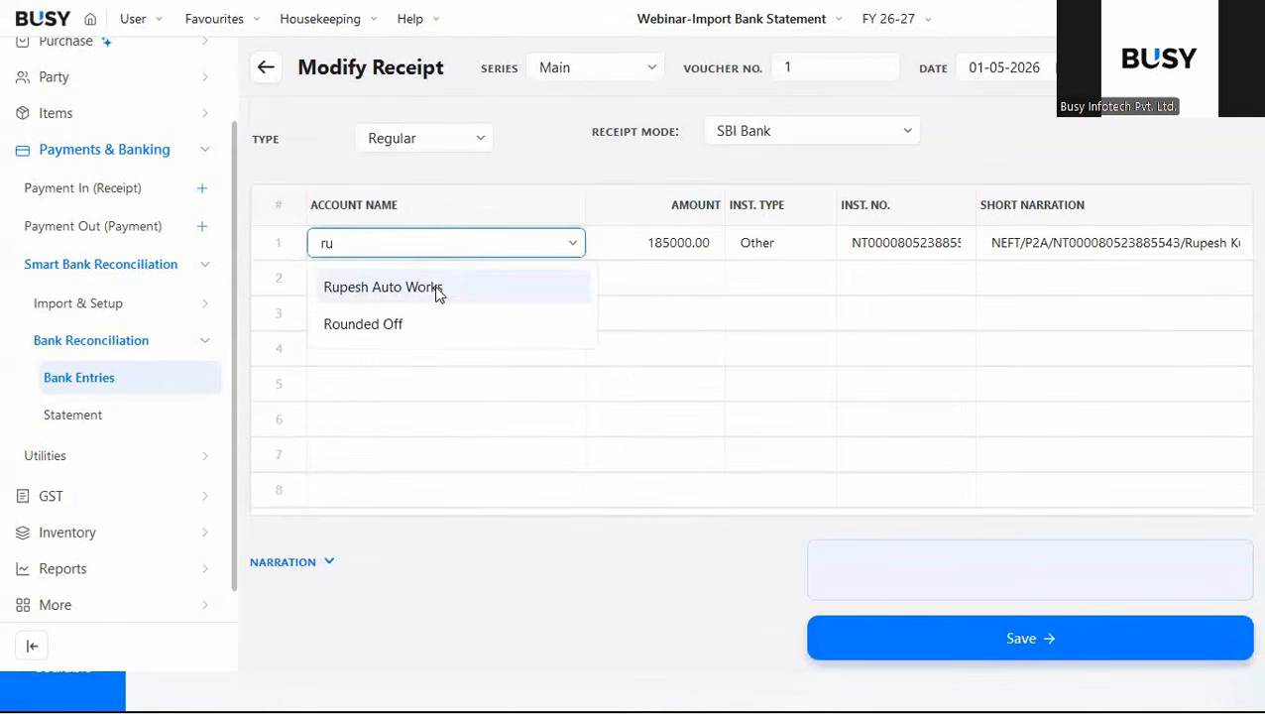
left_click(433, 288)
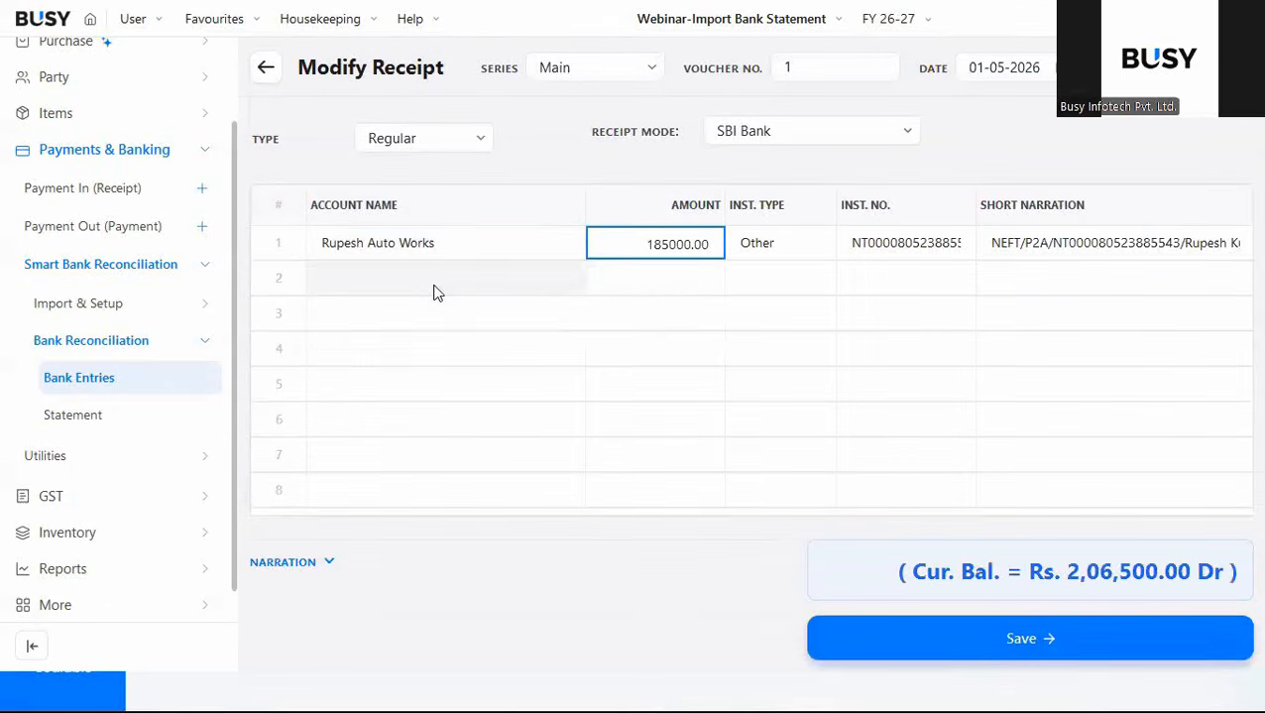
left_click(994, 641)
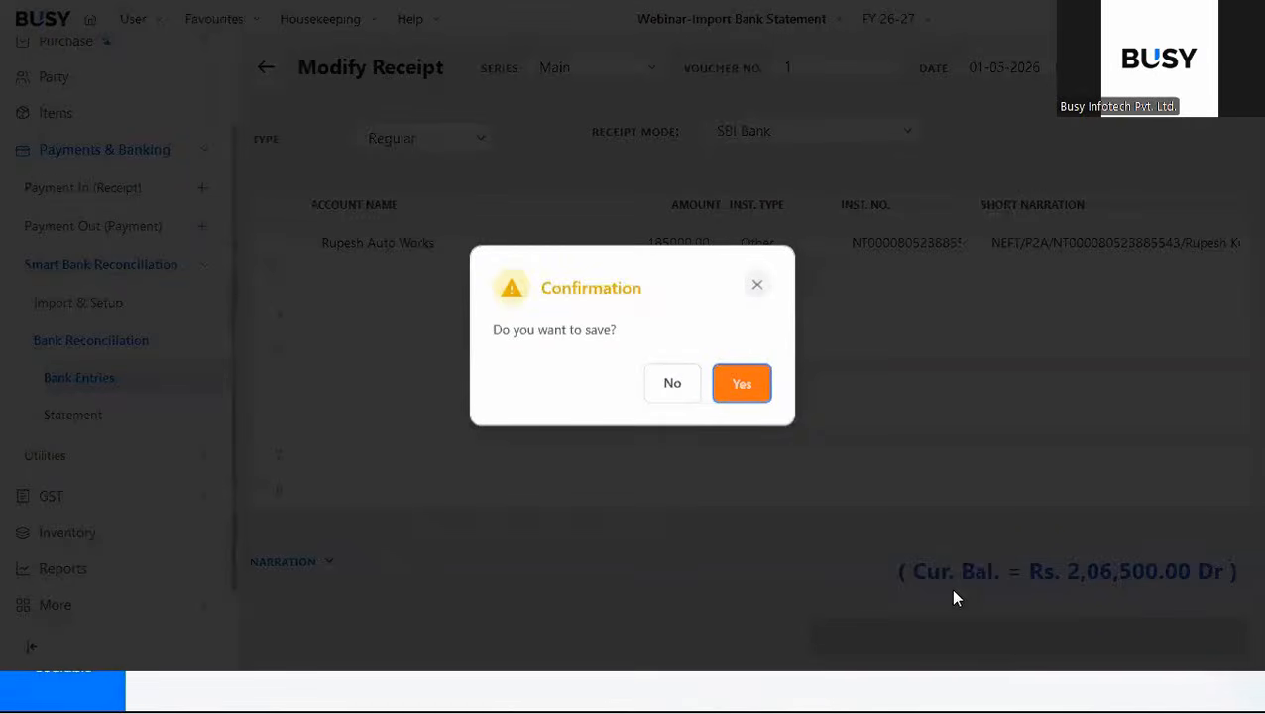
left_click(746, 386)
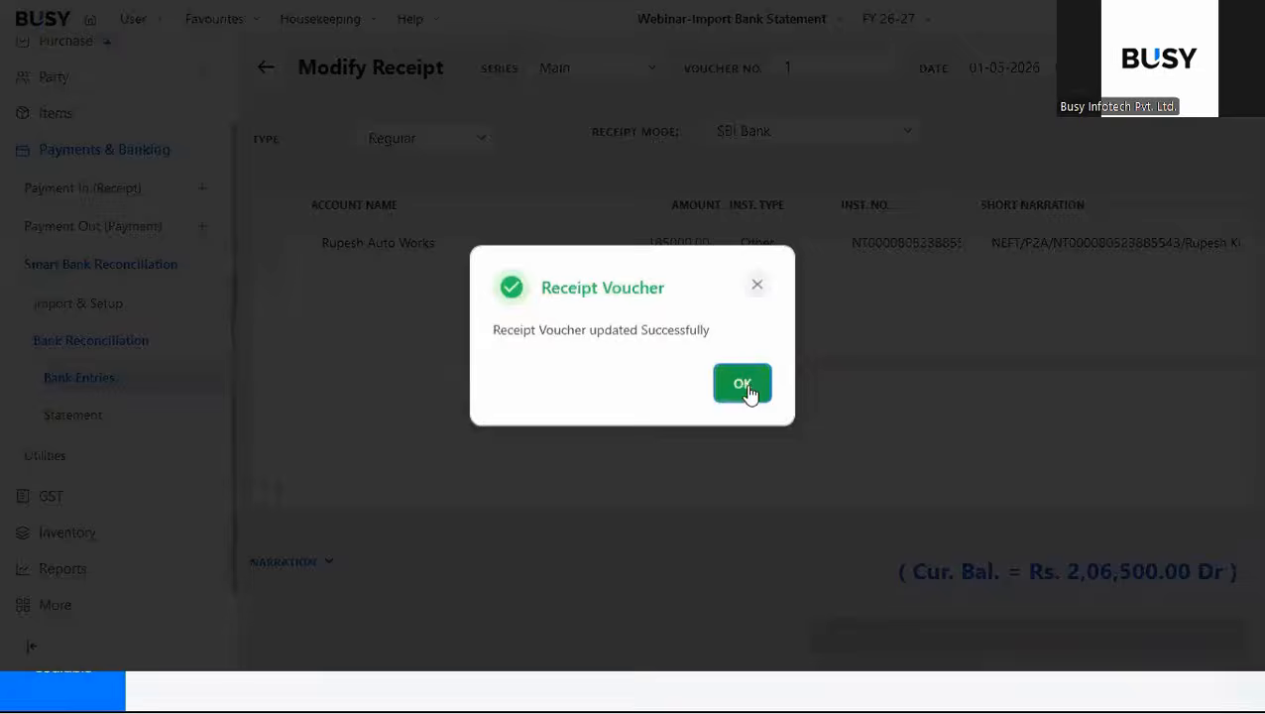
left_click(745, 387)
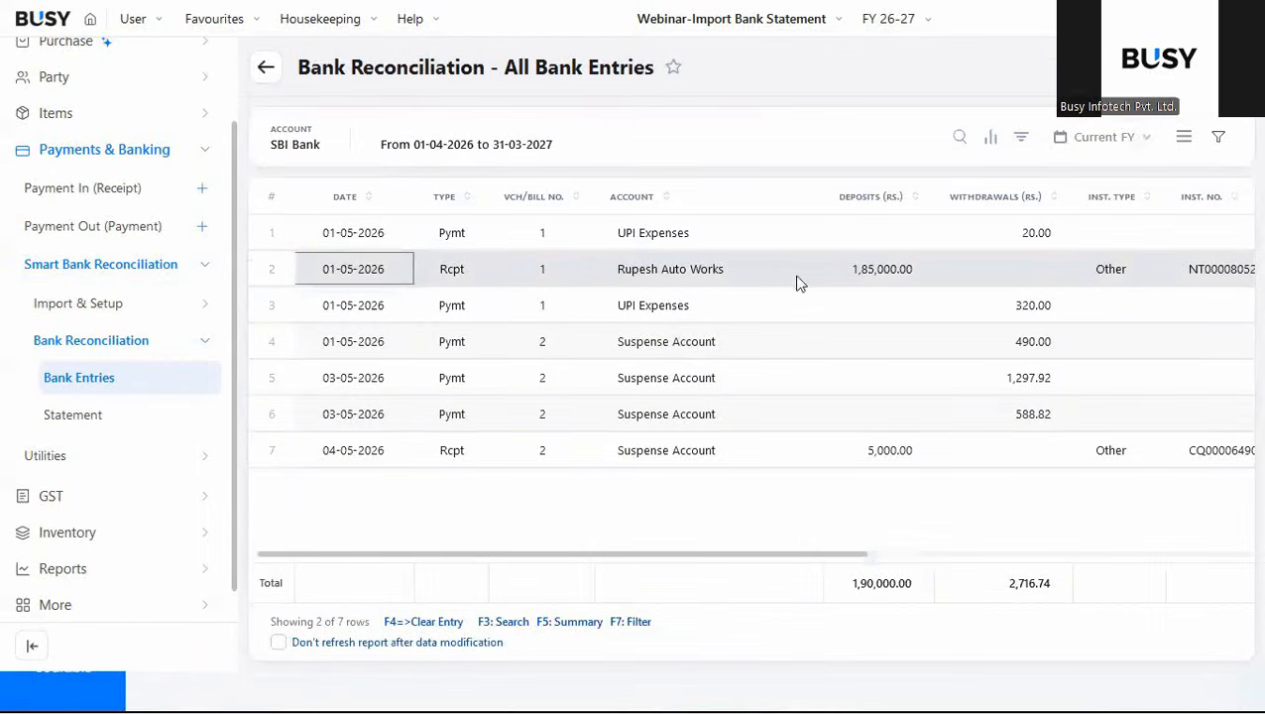
Scroll sideways across the SBI Bank entries table to review all its columns.
scroll(1047, 345, "right", 3)
scroll(1047, 346, "right", 3)
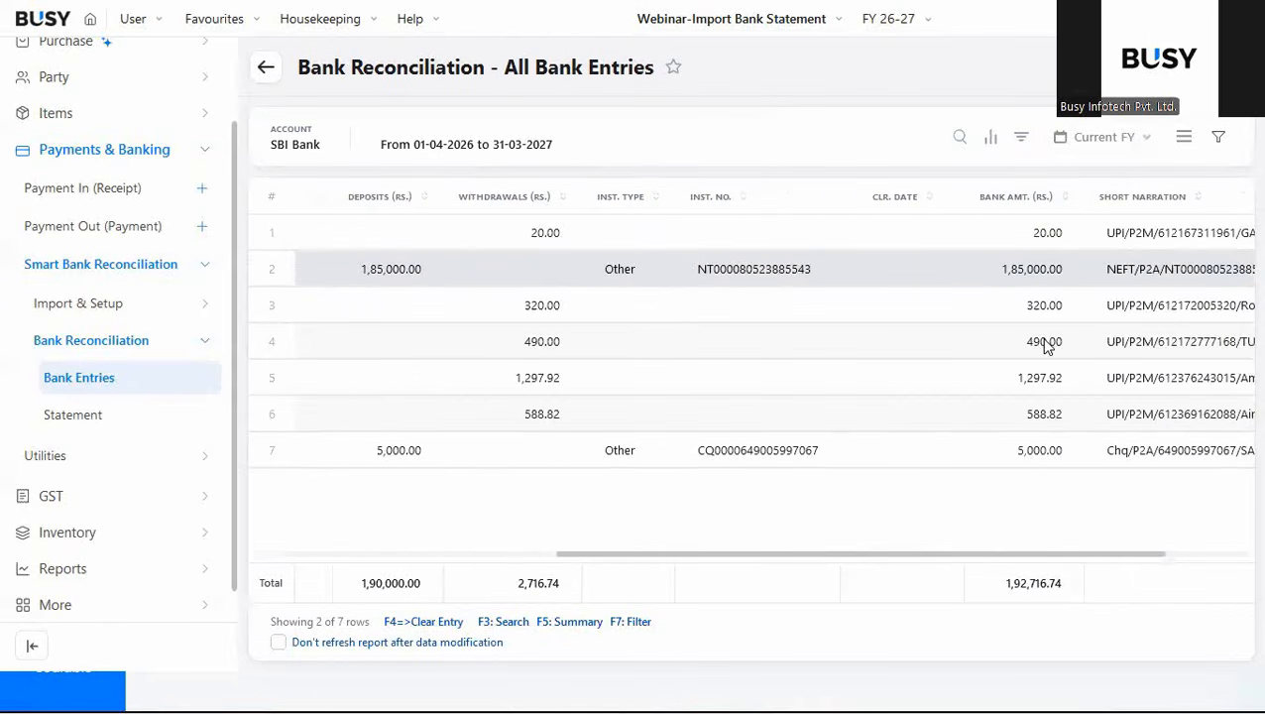
scroll(739, 277, "left", 3)
scroll(739, 279, "right", 1)
scroll(739, 279, "left", 3)
scroll(739, 279, "right", 4)
scroll(739, 278, "right", 3)
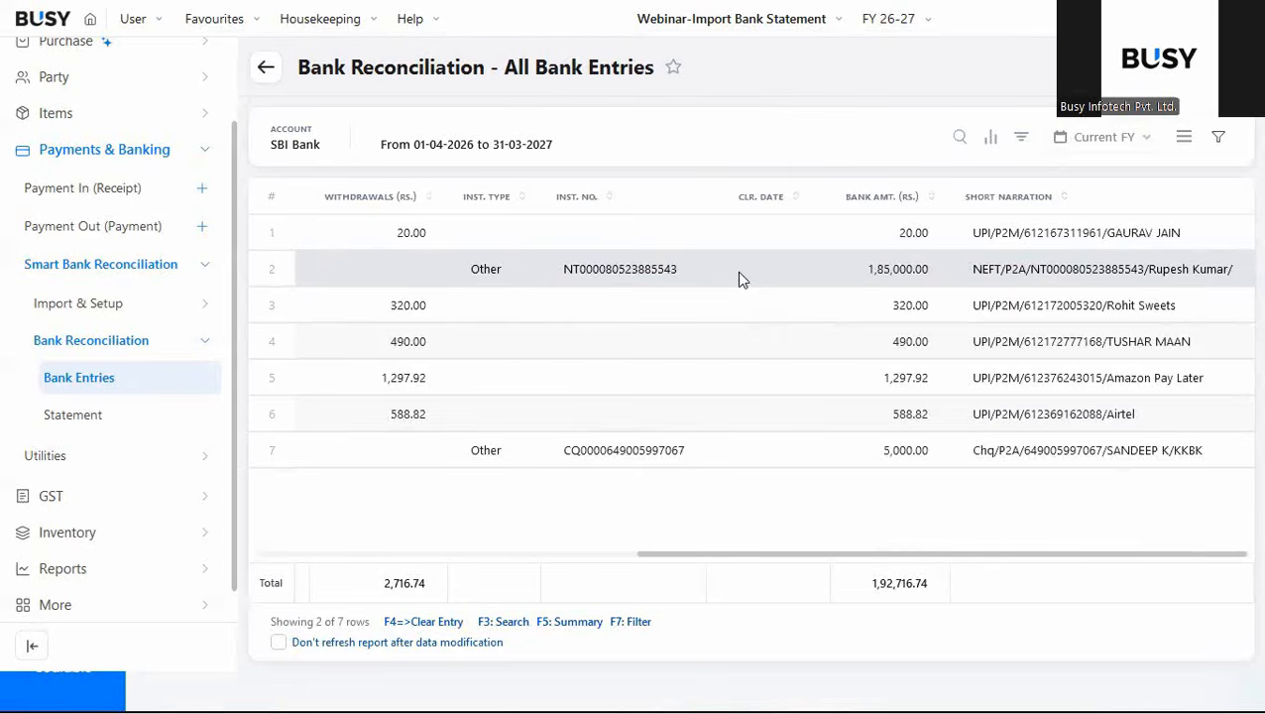
scroll(737, 271, "left", 5)
scroll(737, 271, "right", 3)
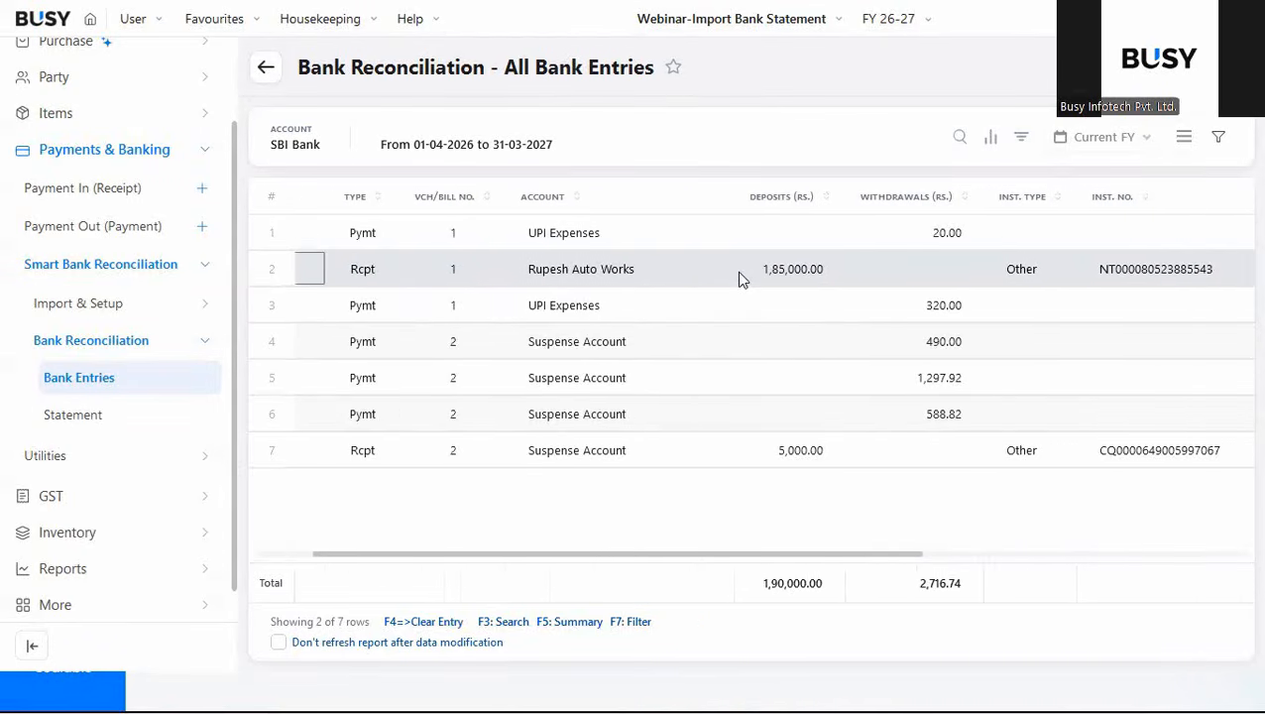
scroll(737, 271, "left", 5)
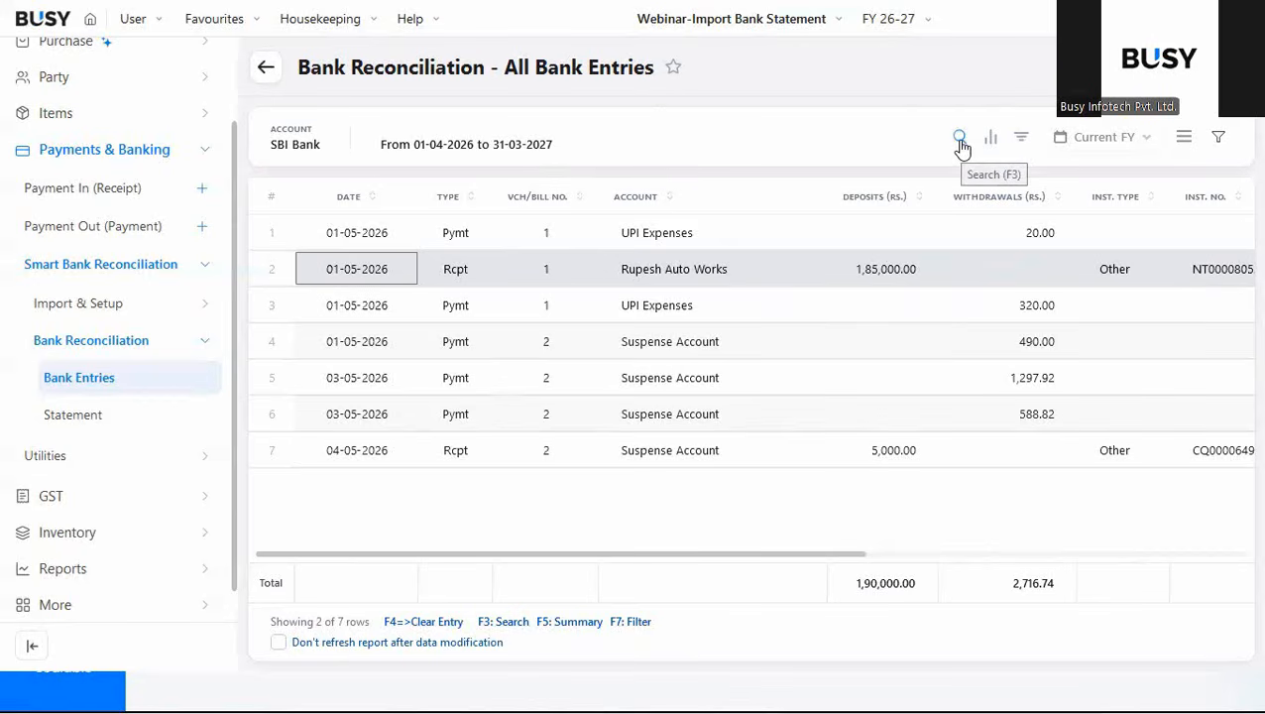
Check Advanced Filters without changes, then bring up the Case-4 Month-End Pressure slide bullets.
left_click(1218, 136)
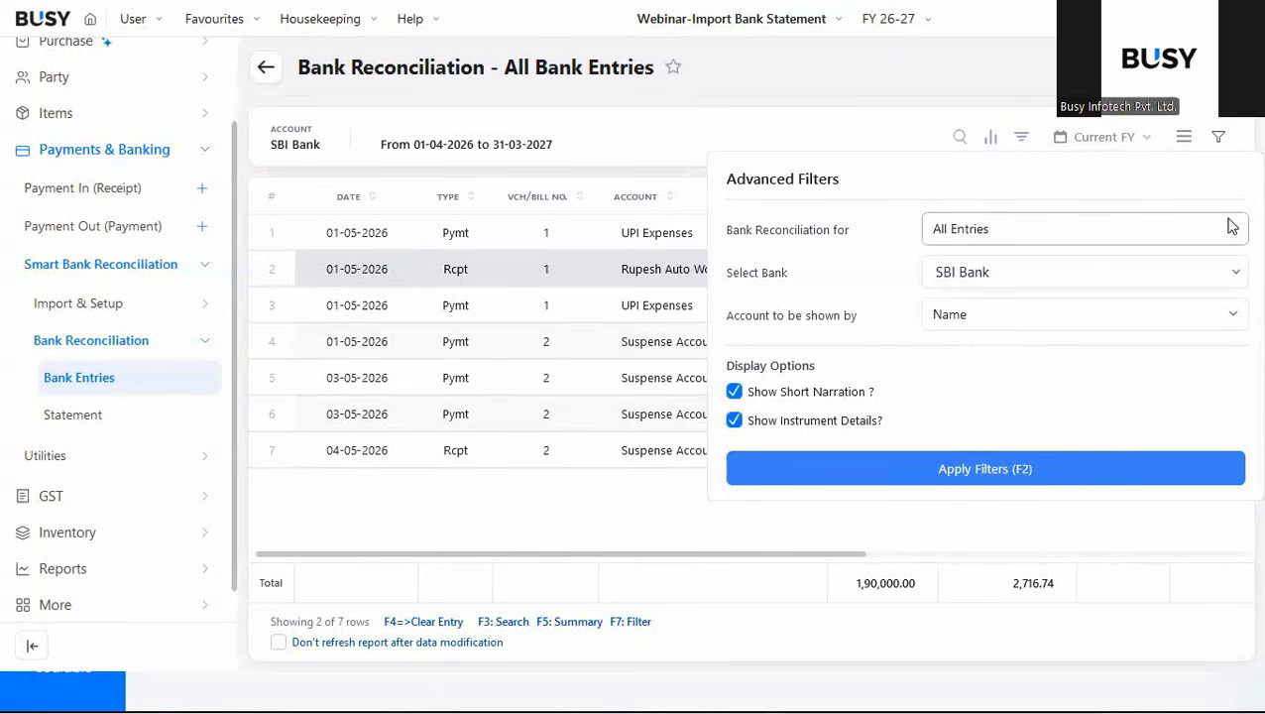
left_click(1219, 136)
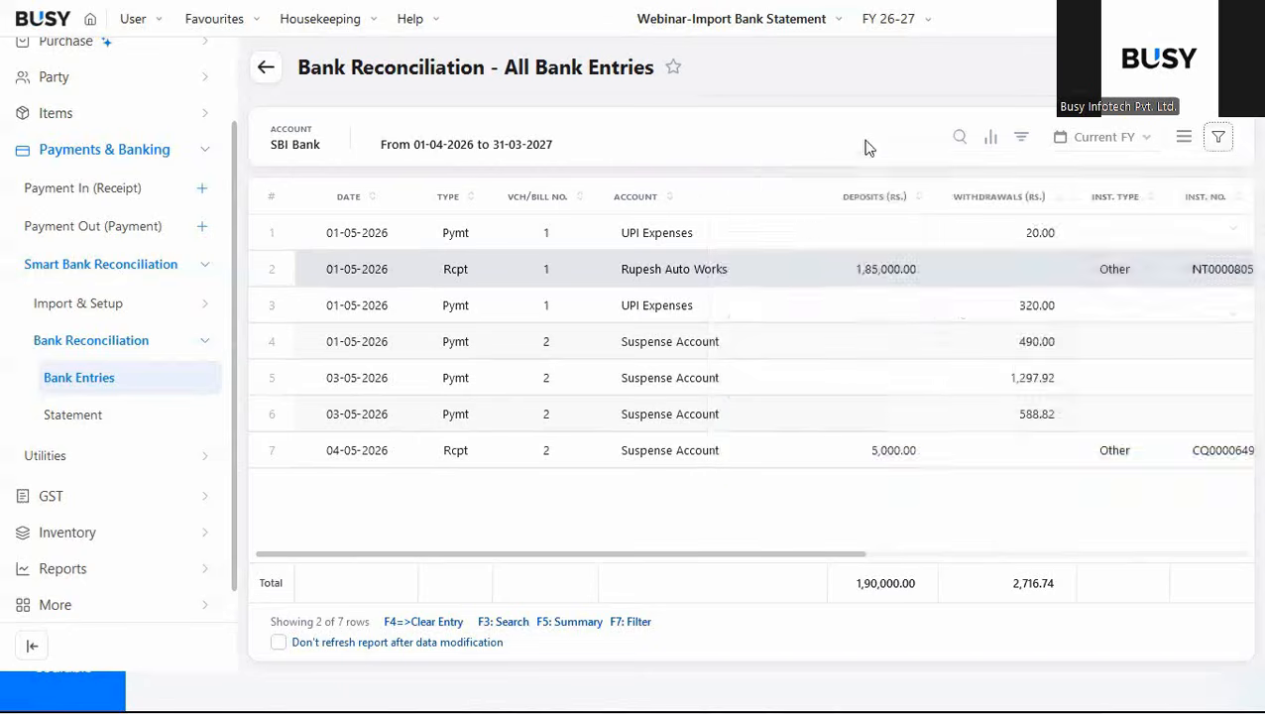
key("alt+Tab")
left_click(775, 153)
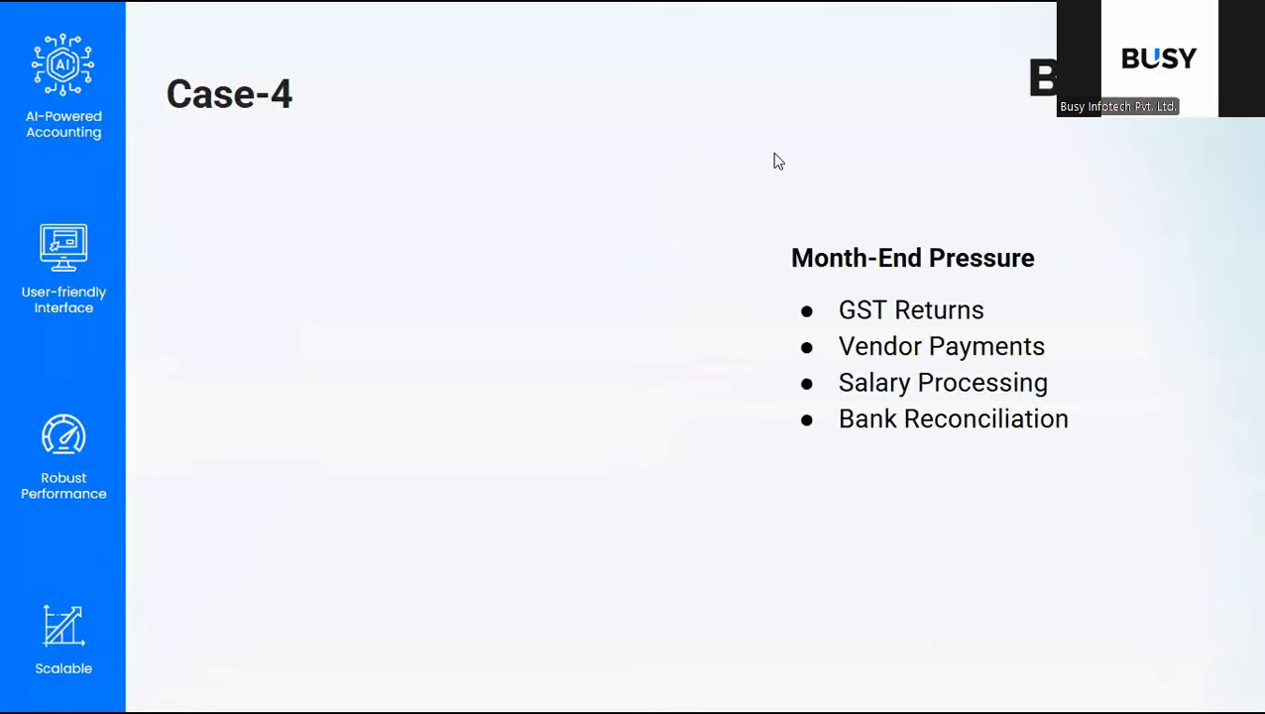
Reveal the Month-End Pressure picture and 'Solution: Import Statement → Auto Reconcile', then return to BUSY.
key("Right")
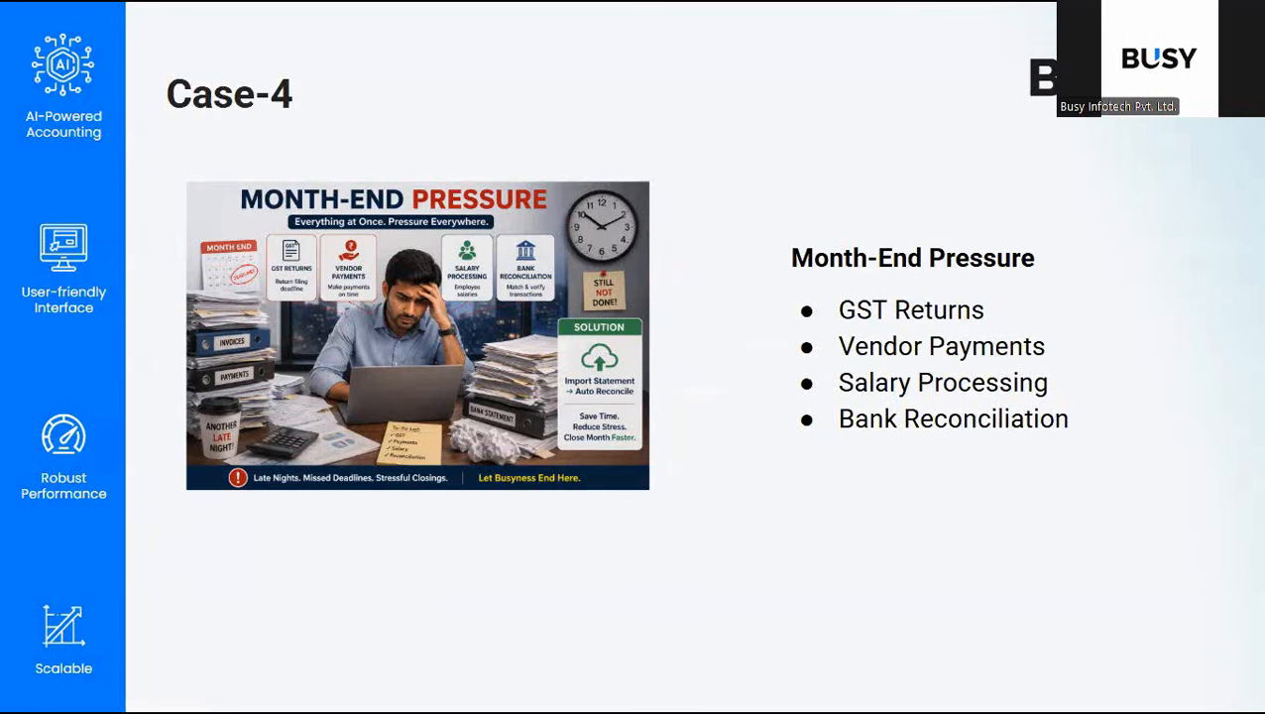
key("Right")
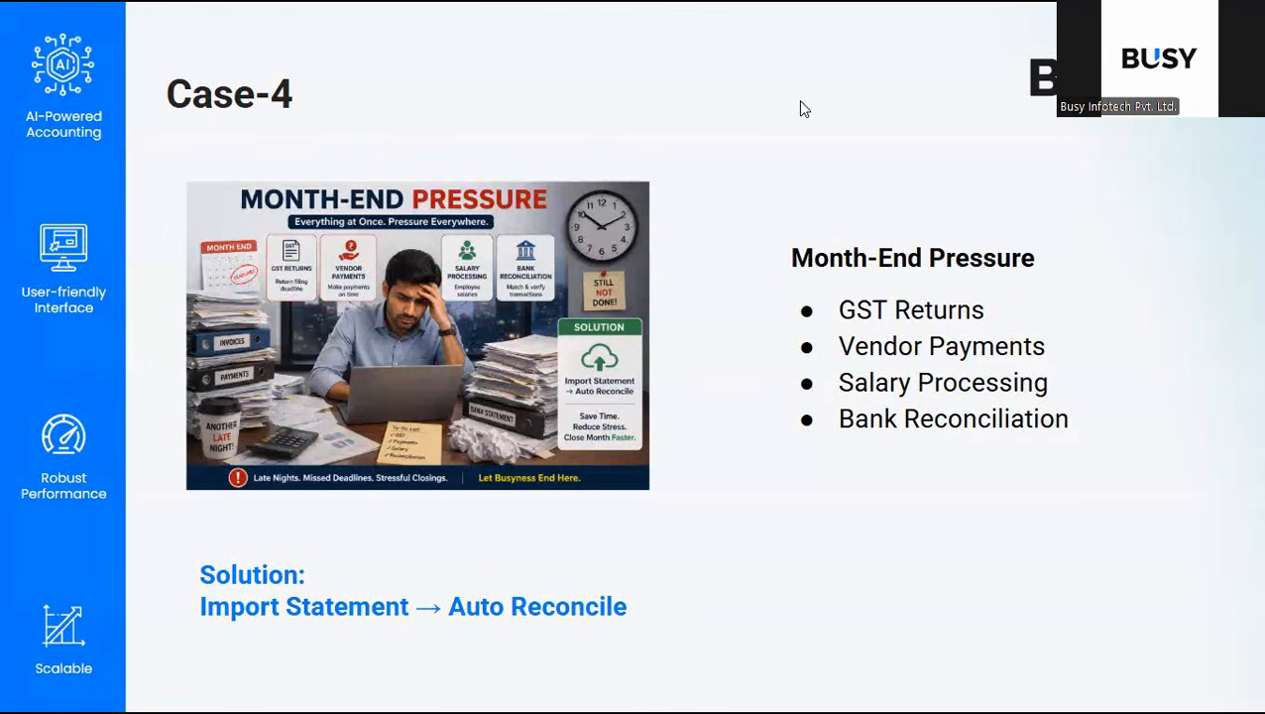
key("alt+Tab")
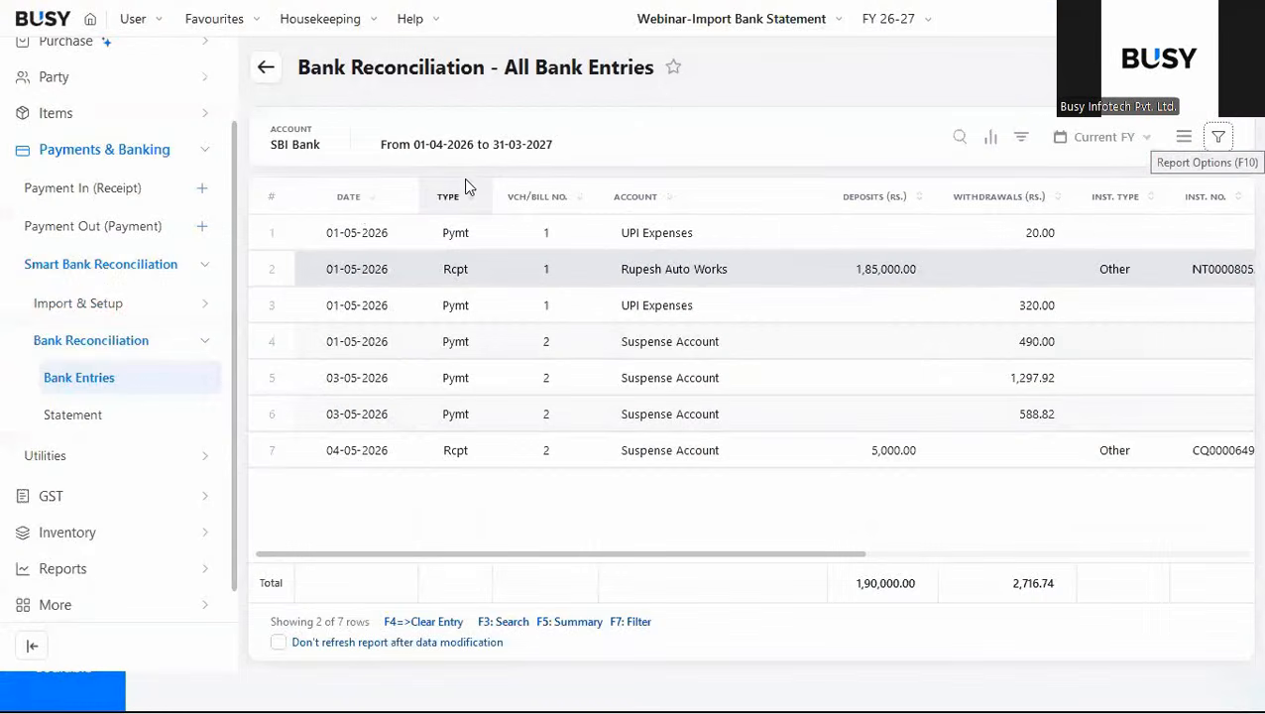
Reopen Bank Entries and filter it to HDFC Bank, listing three Suspense Account payments totalling 4,950.00.
left_click(112, 378)
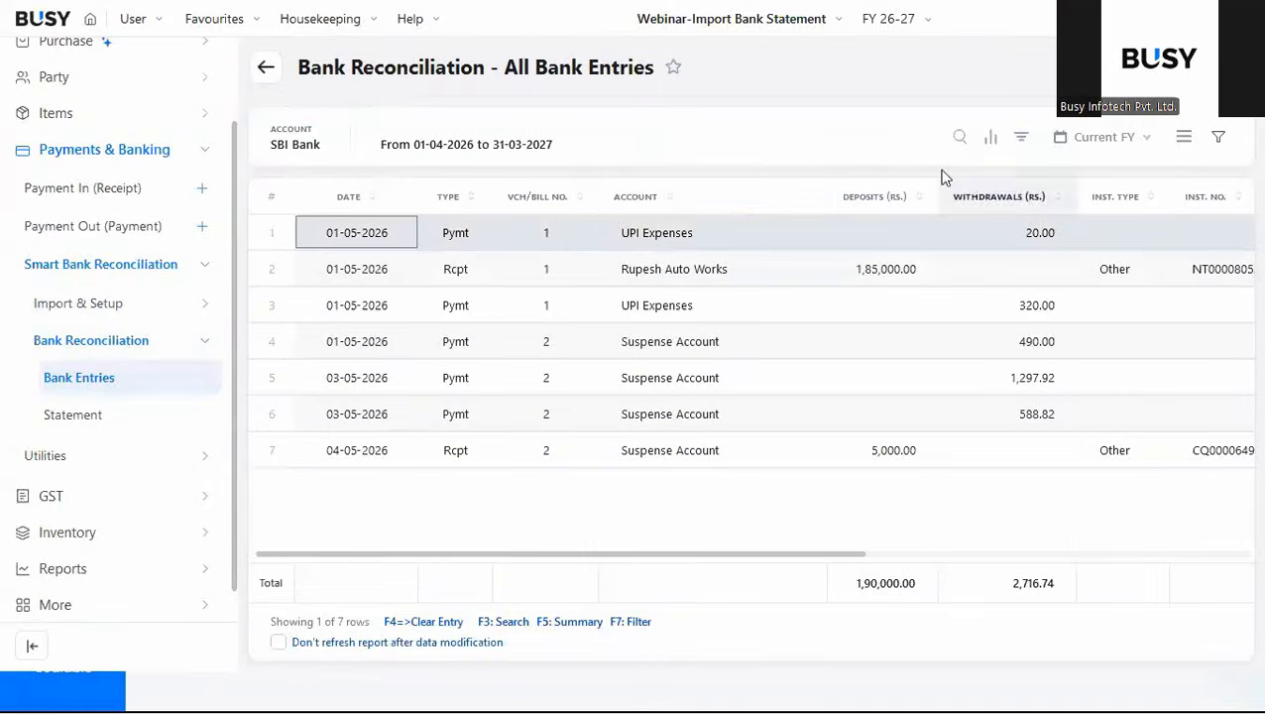
left_click(1217, 141)
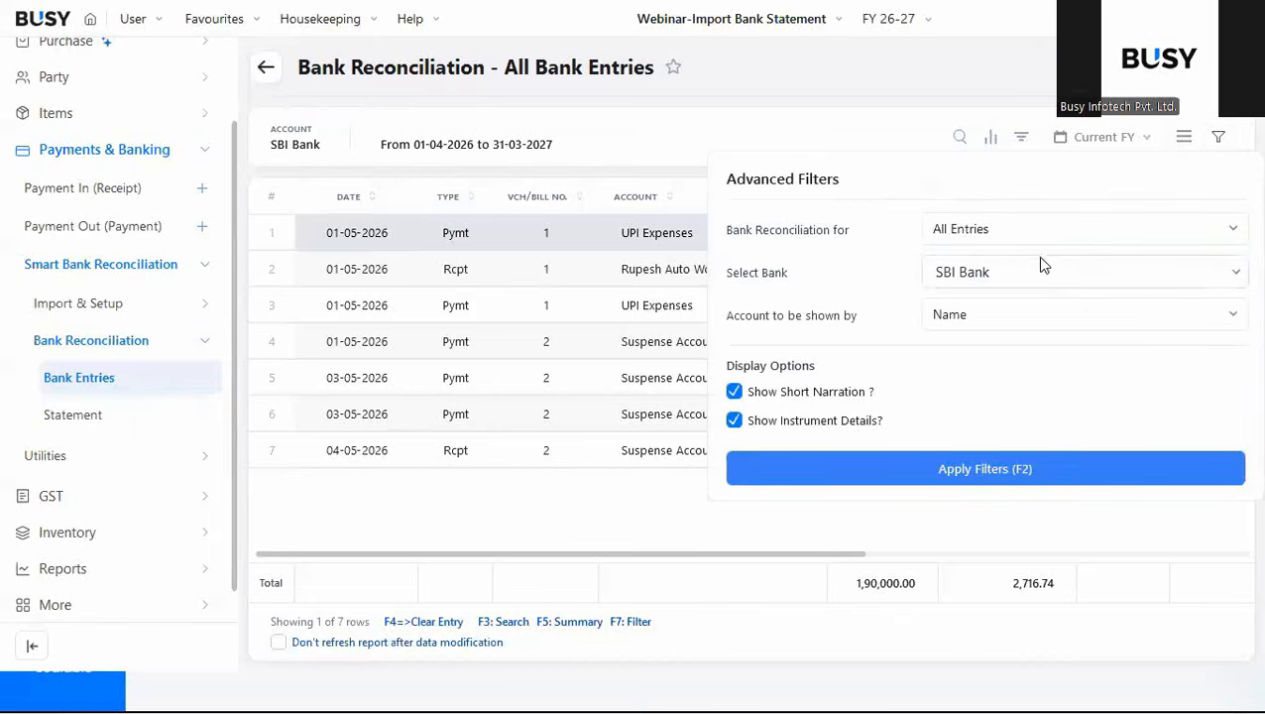
left_click(1043, 263)
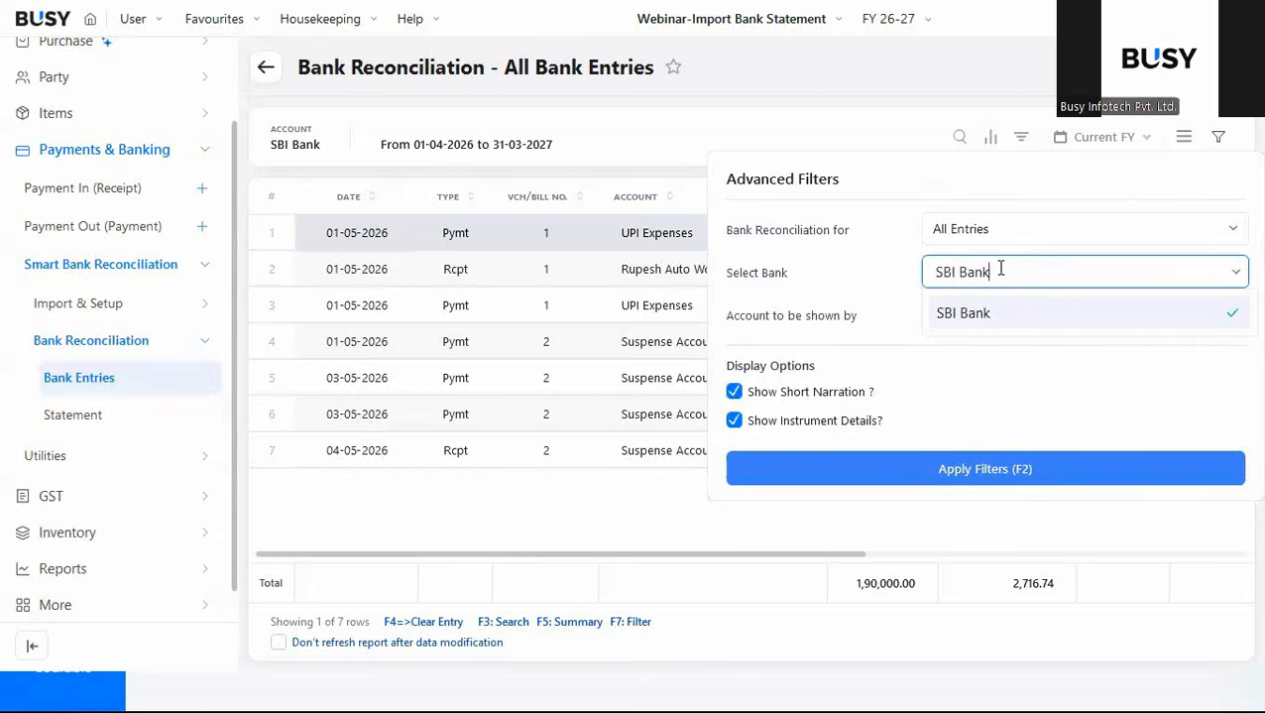
left_click_drag(1001, 268, 883, 291)
key("BackSpace")
key("Tab")
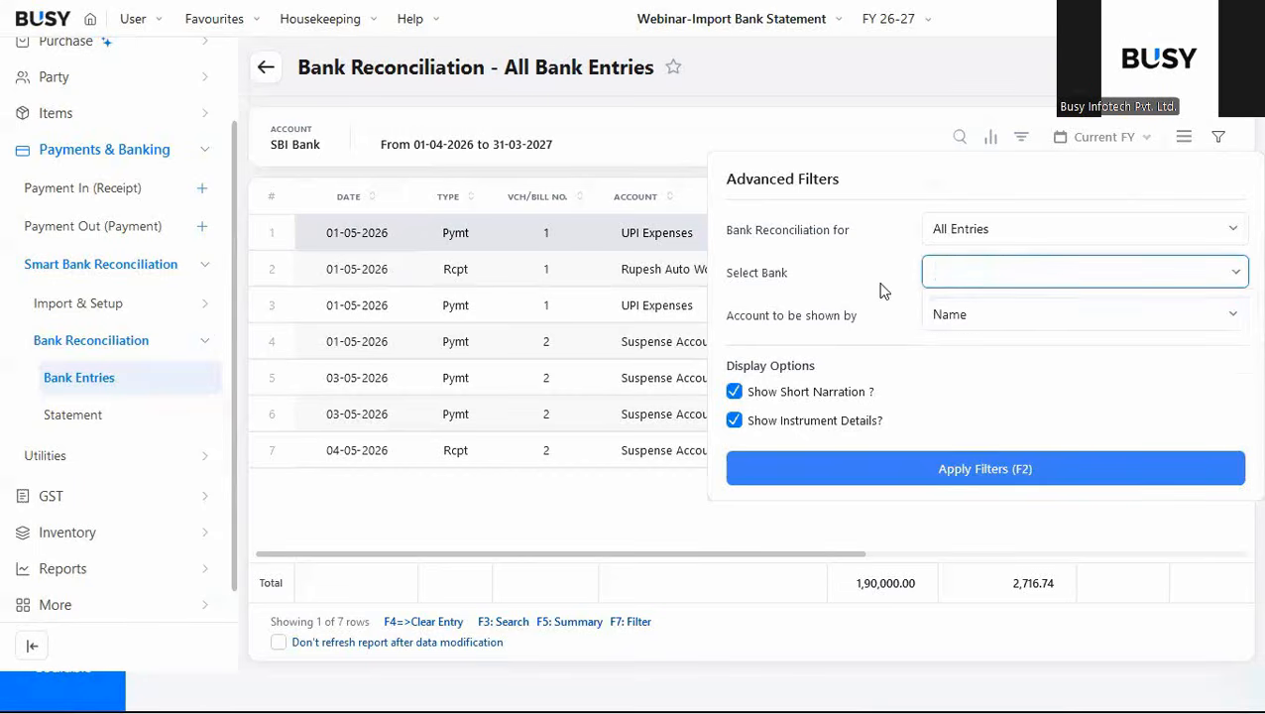
left_click(940, 470)
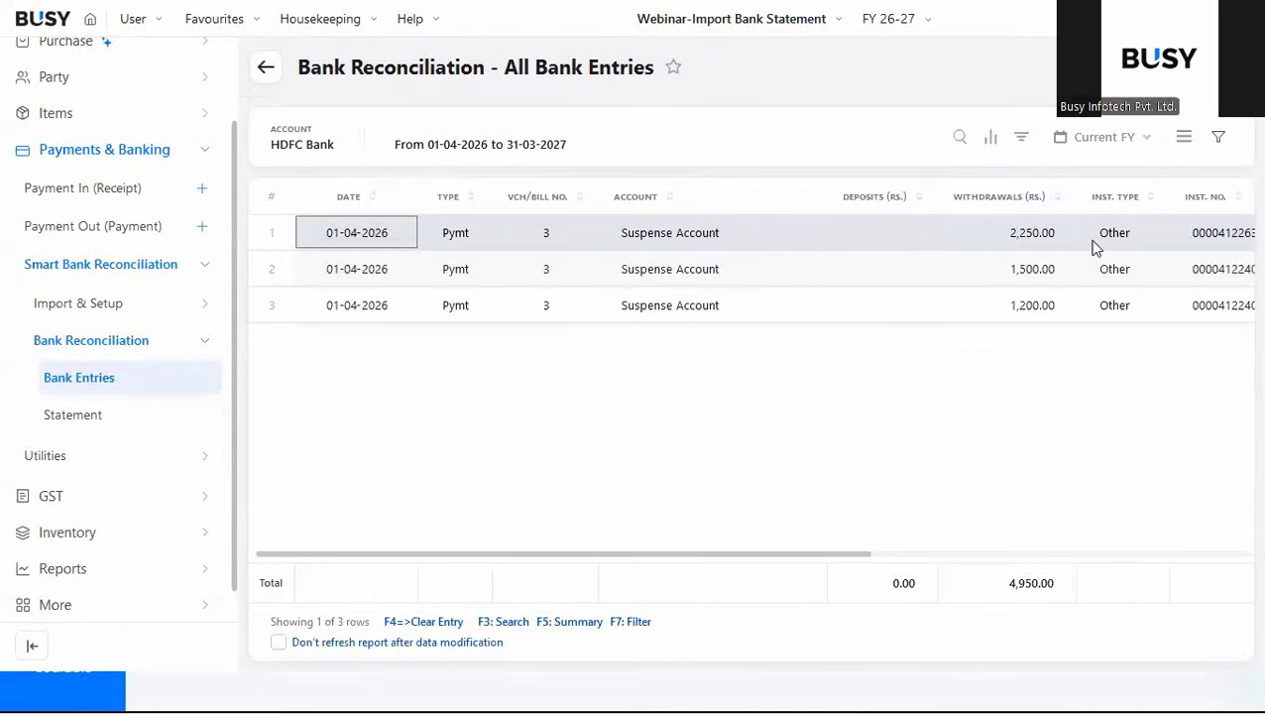
scroll(1096, 247, "right", 5)
scroll(1096, 248, "left", 2)
scroll(1096, 247, "right", 2)
scroll(1096, 247, "right", 1)
scroll(1094, 244, "left", 6)
Give the 2,250.00 HDFC payment a clearing date of 24-07-2026.
key("F4")
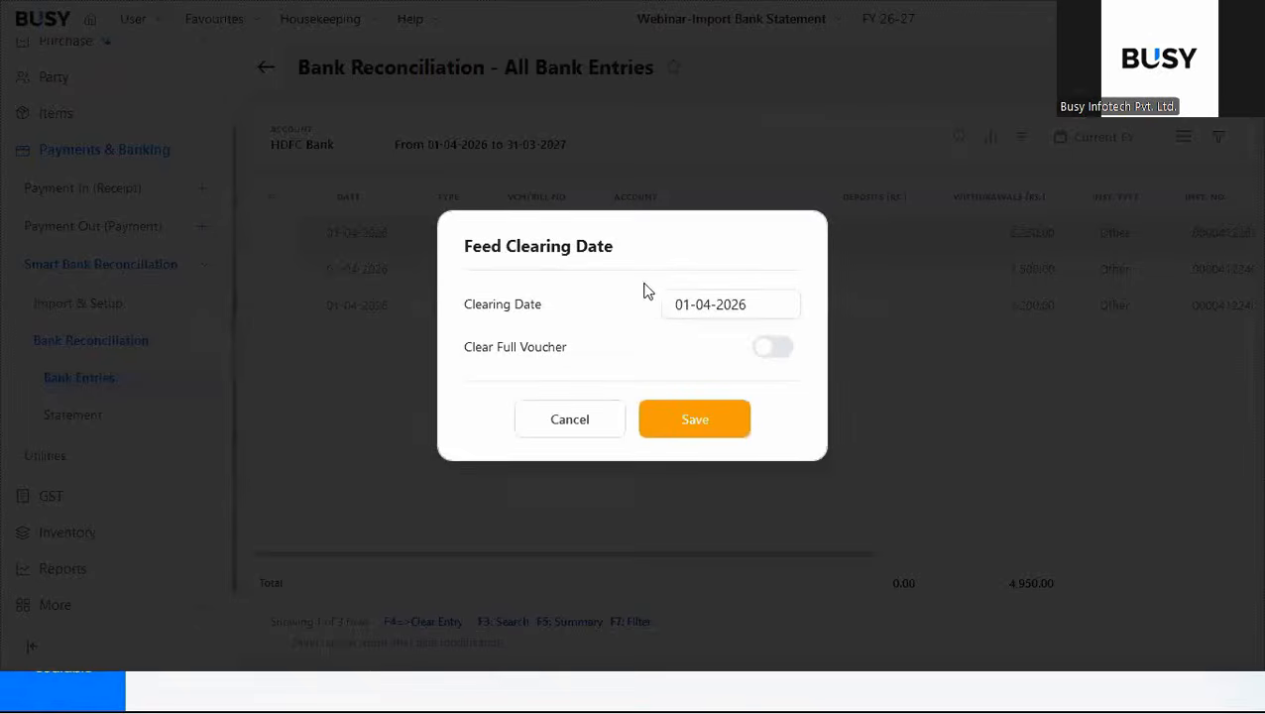
left_click_drag(752, 305, 633, 314)
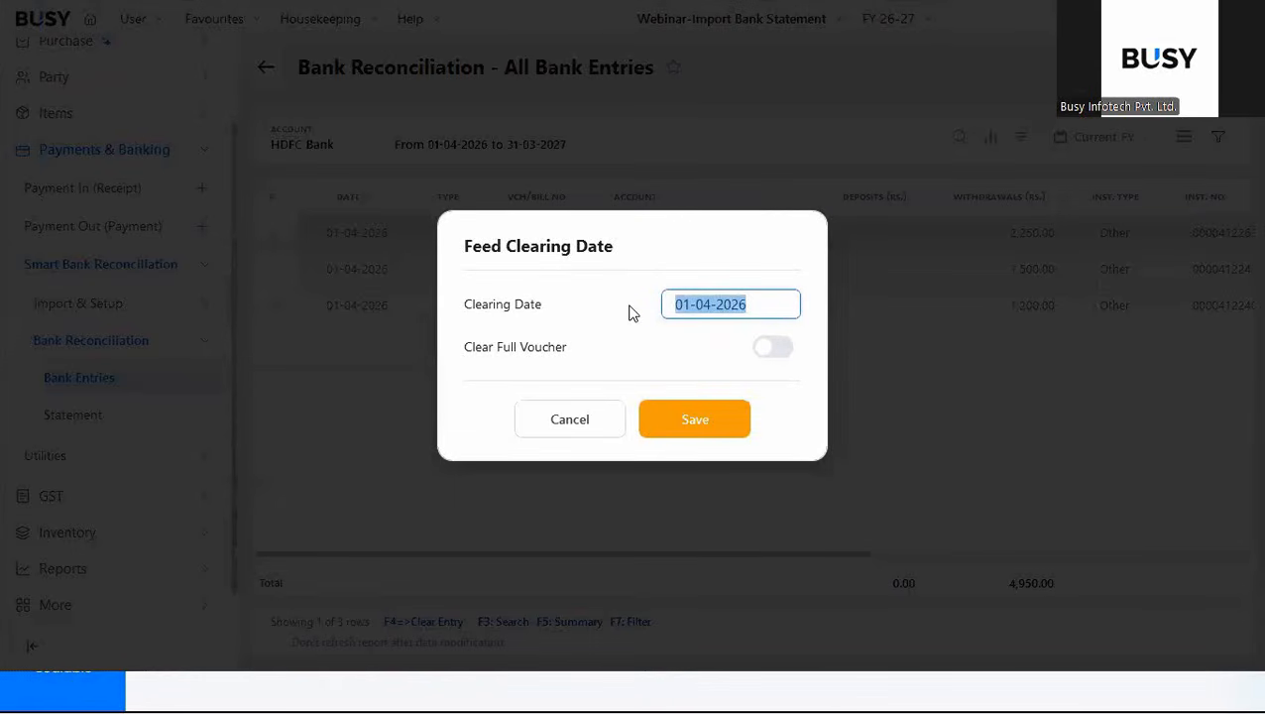
type("2")
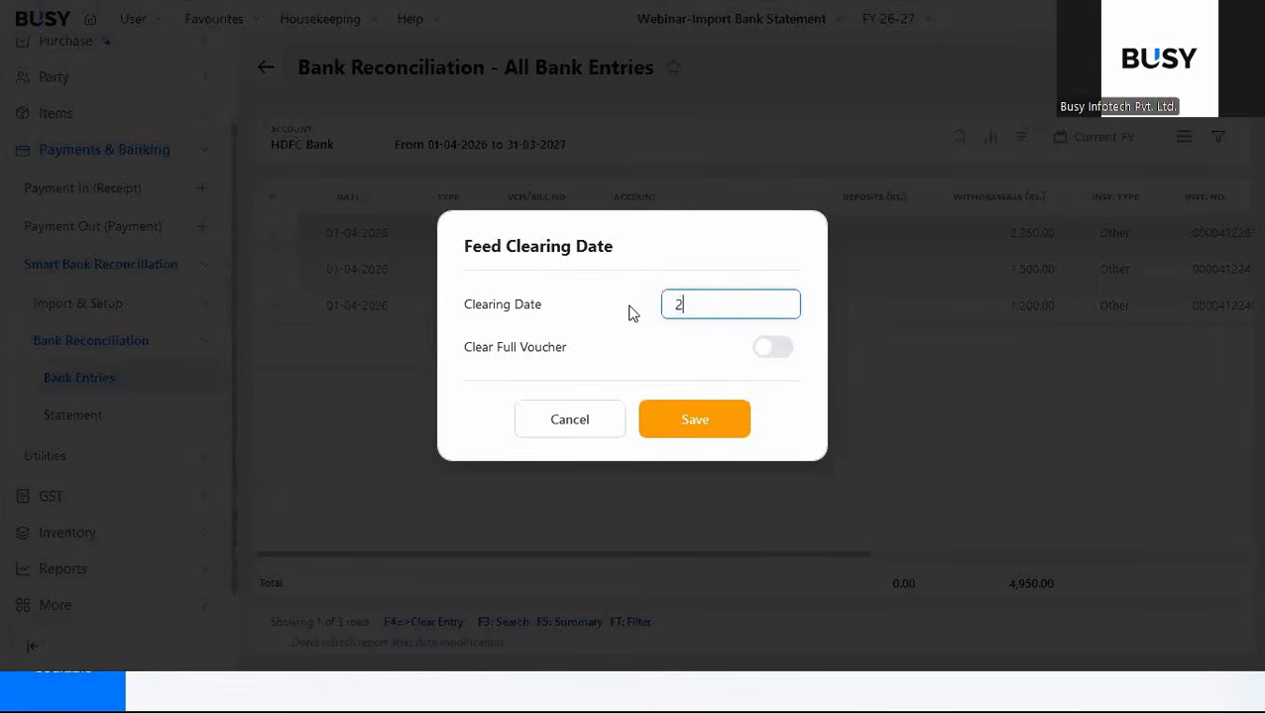
type("4-7")
key("Return")
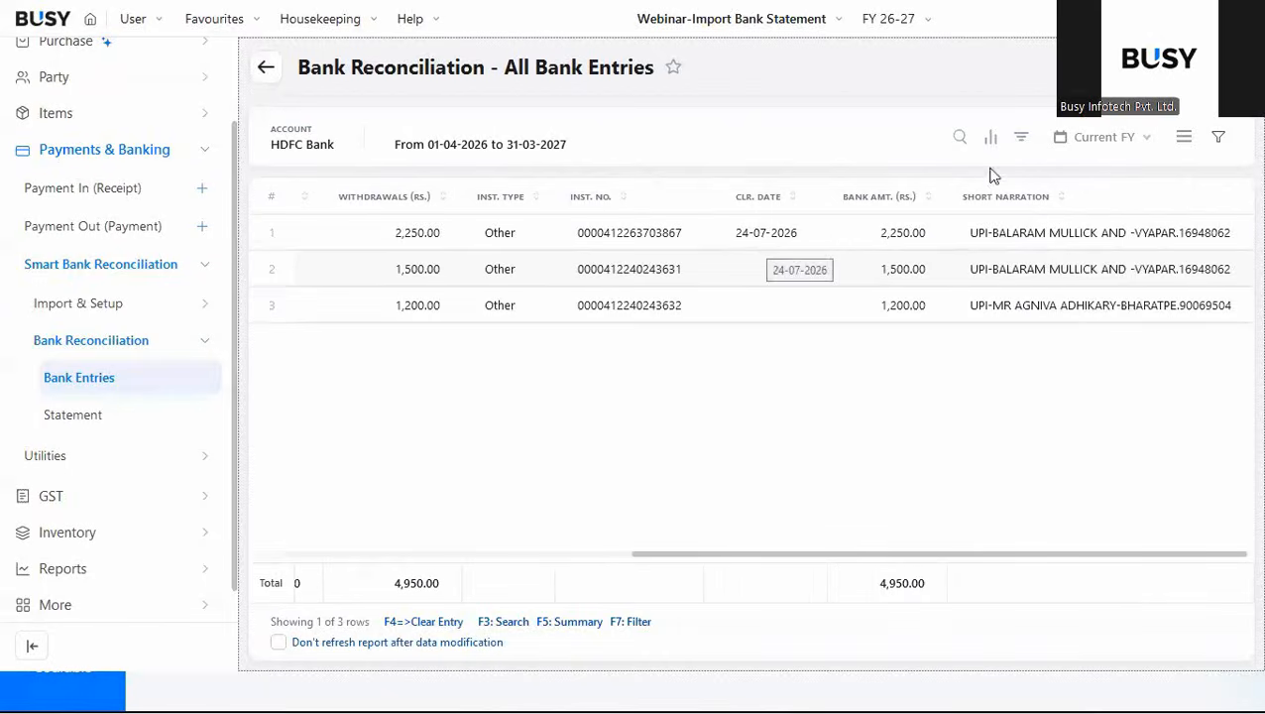
Filter the HDFC Bank report to show Uncleared Entries only.
left_click(1219, 138)
left_click(1041, 232)
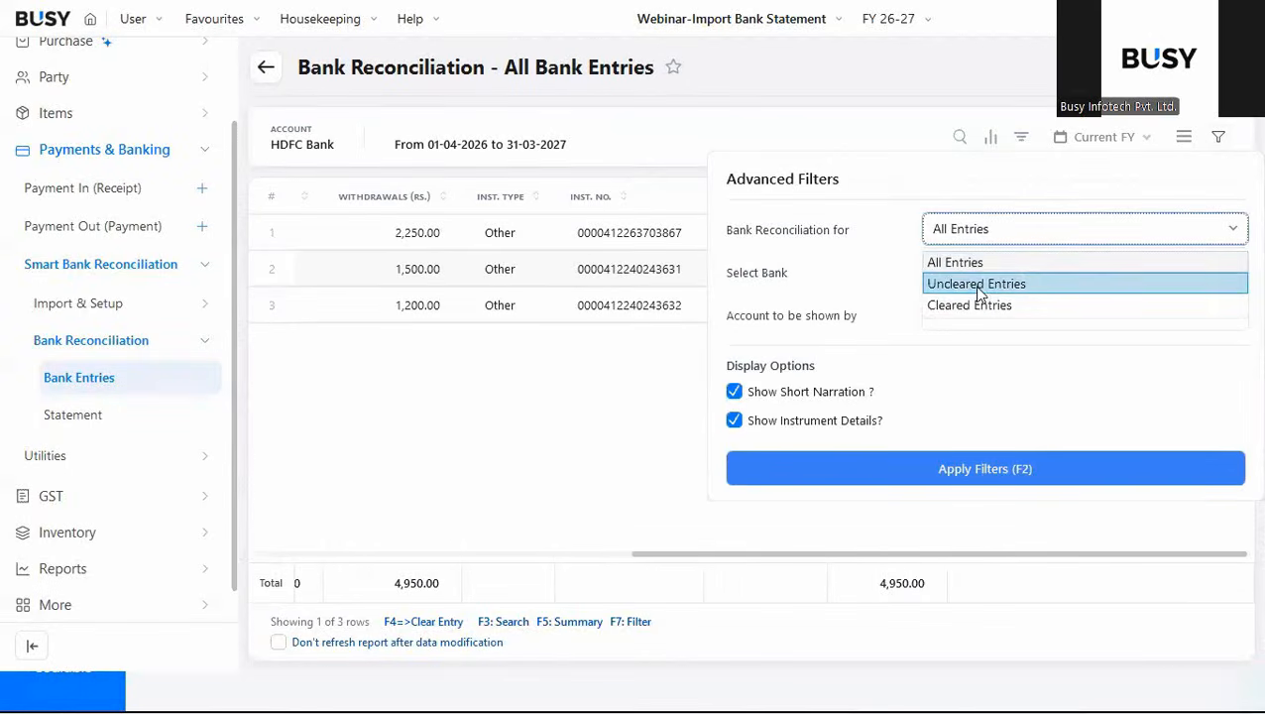
left_click(978, 285)
left_click(937, 511)
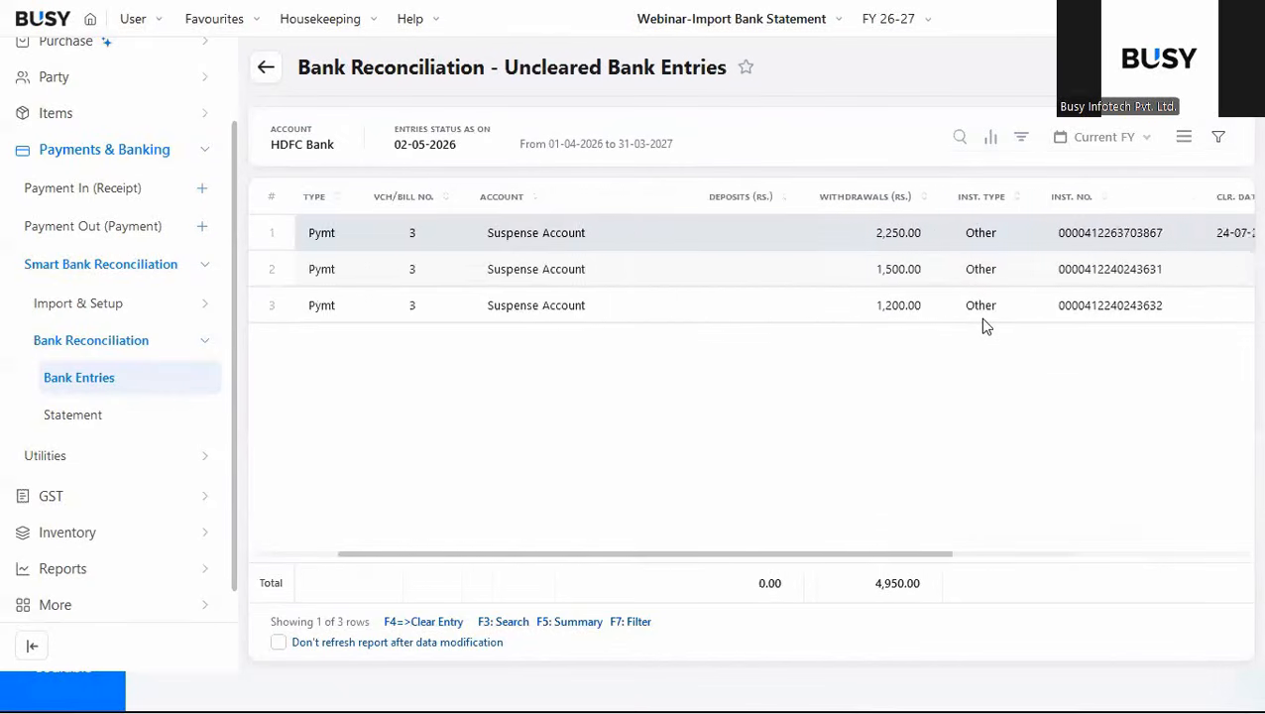
scroll(984, 324, "right", 5)
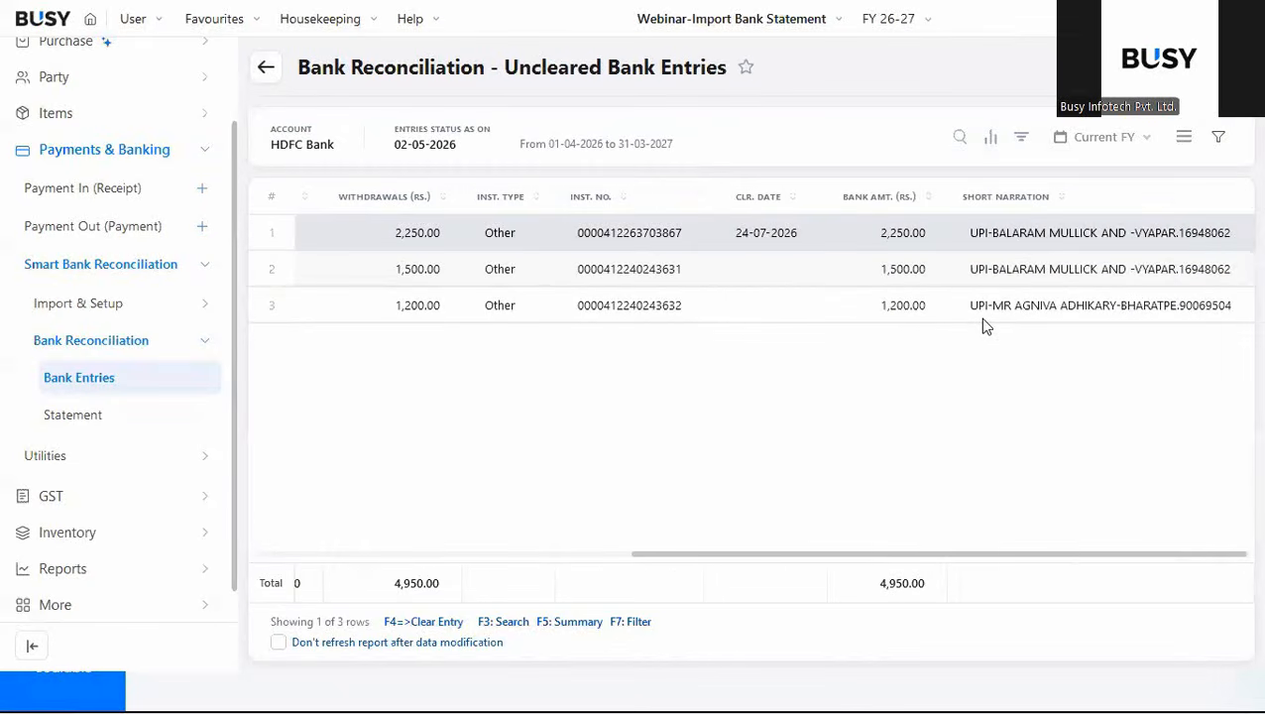
Set the entries status date to 31 Jul 2026 and reapply the filter.
left_click(1219, 137)
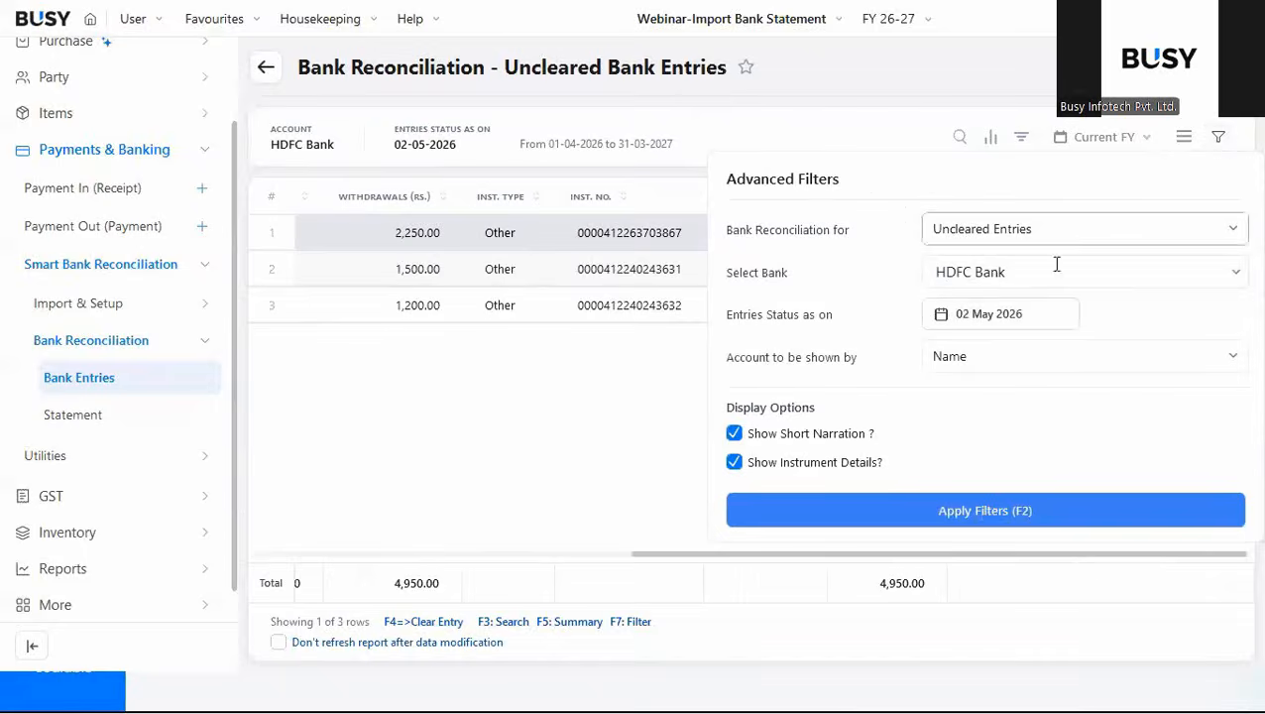
left_click(989, 314)
left_click(1123, 376)
left_click(1123, 376)
left_click(1096, 528)
left_click(1089, 600)
left_click(965, 514)
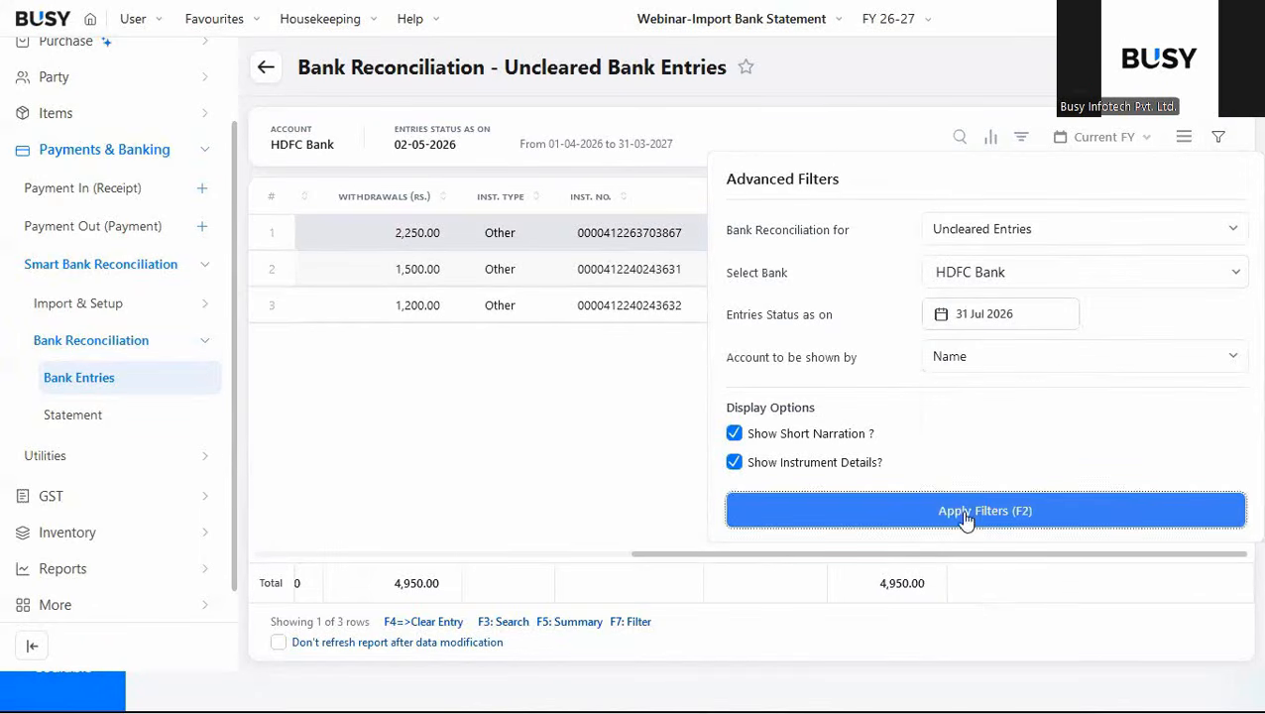
scroll(904, 276, "right", 10)
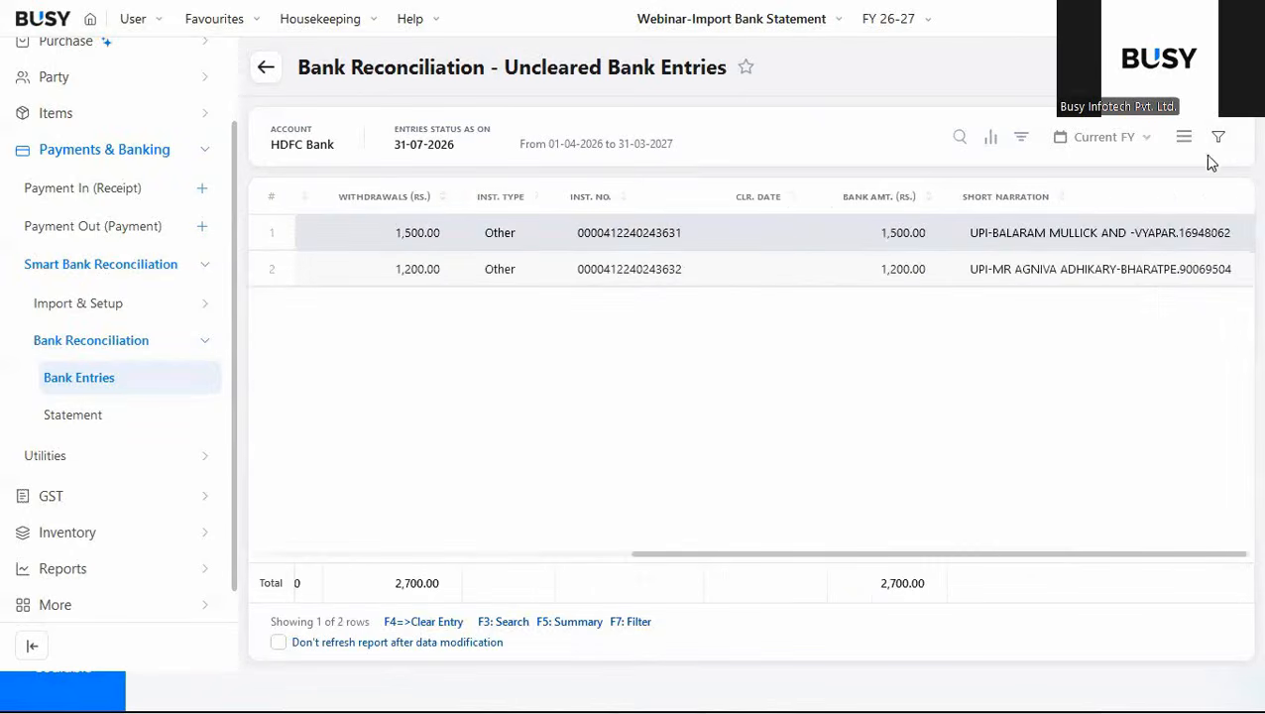
Switch to Cleared Entries, leaving only the 2,250.00 payment cleared on 24-07-2026.
left_click(1218, 139)
left_click(1057, 226)
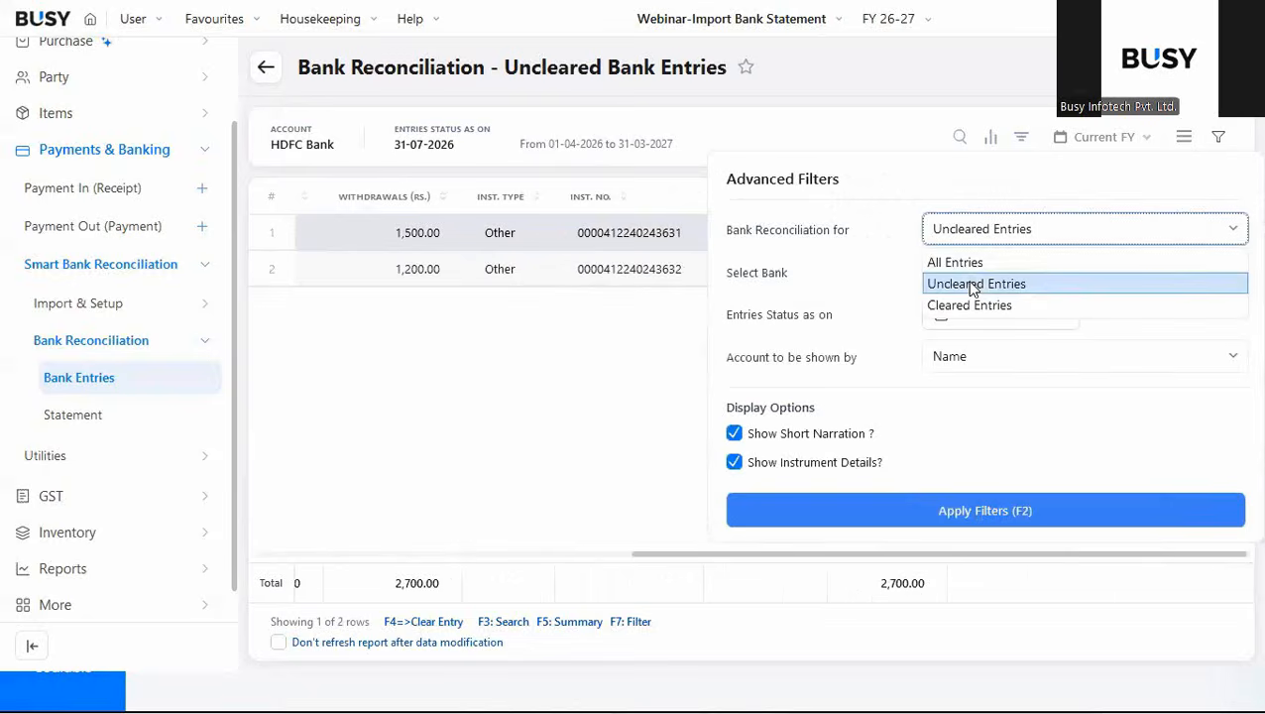
left_click(967, 306)
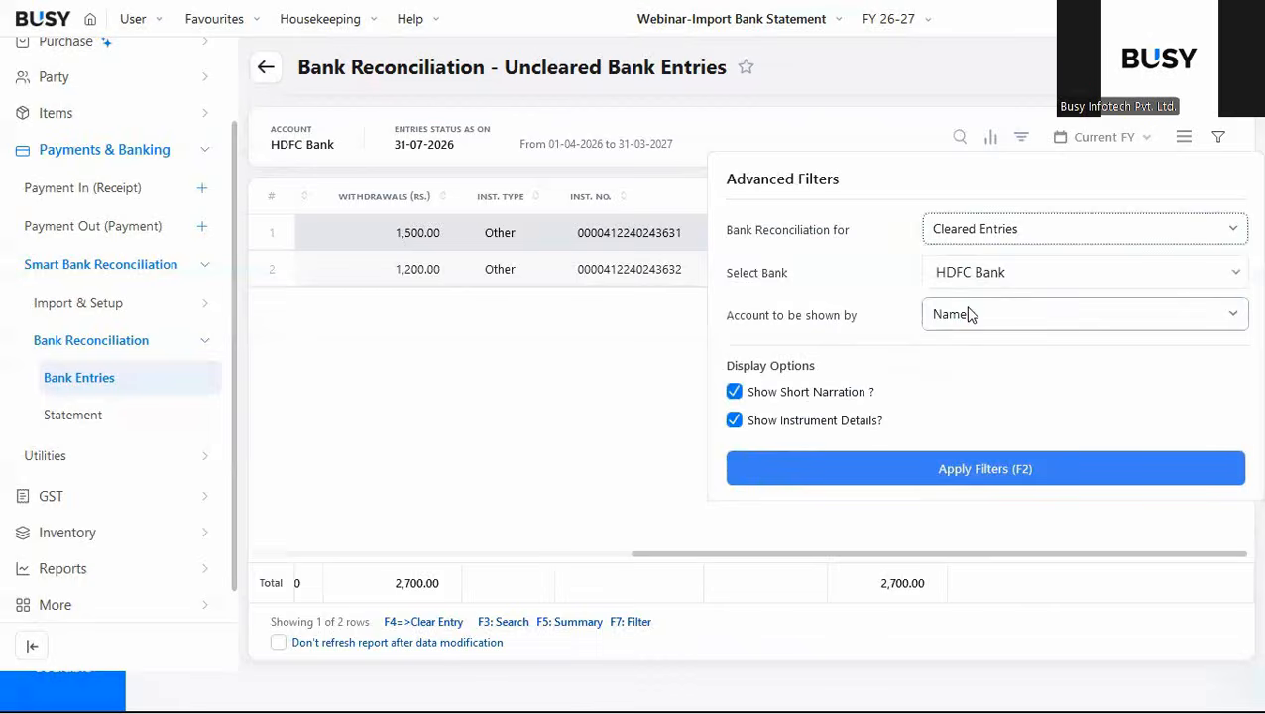
left_click(929, 474)
scroll(1060, 230, "right", 10)
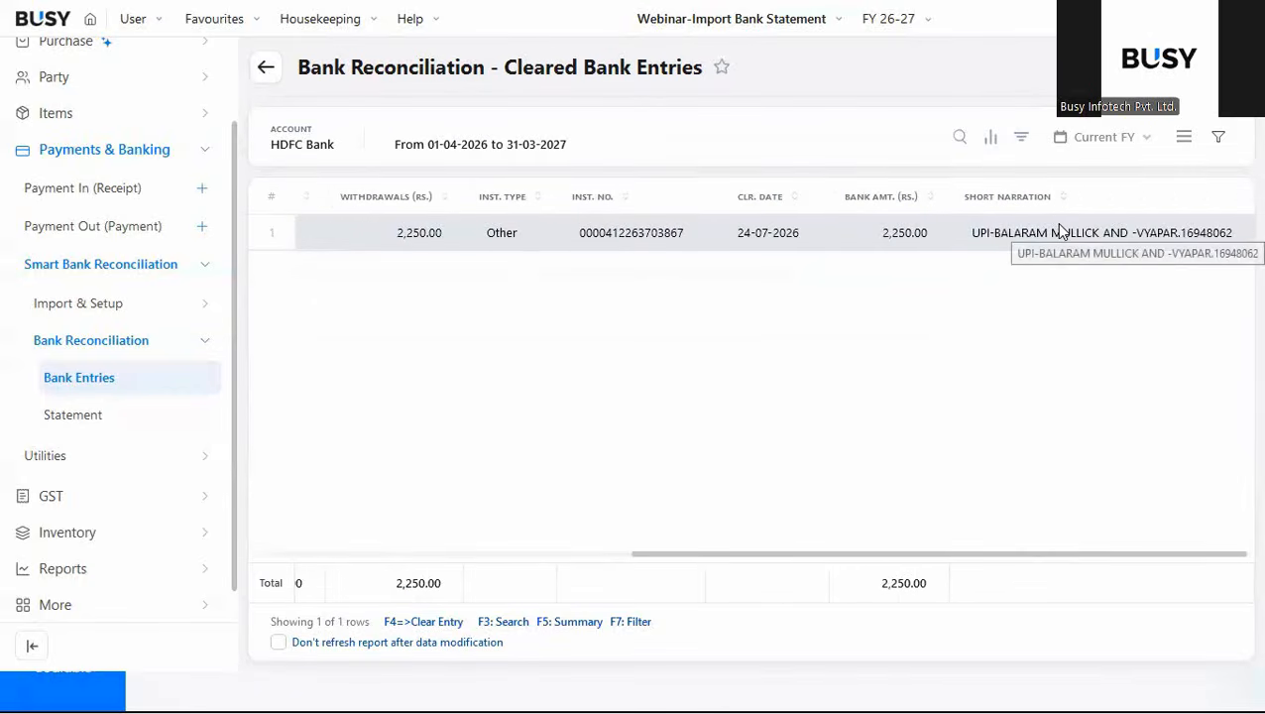
Set Advanced Filters to SBI Bank with Uncleared Entries and apply them.
left_click(1219, 144)
left_click(544, 371)
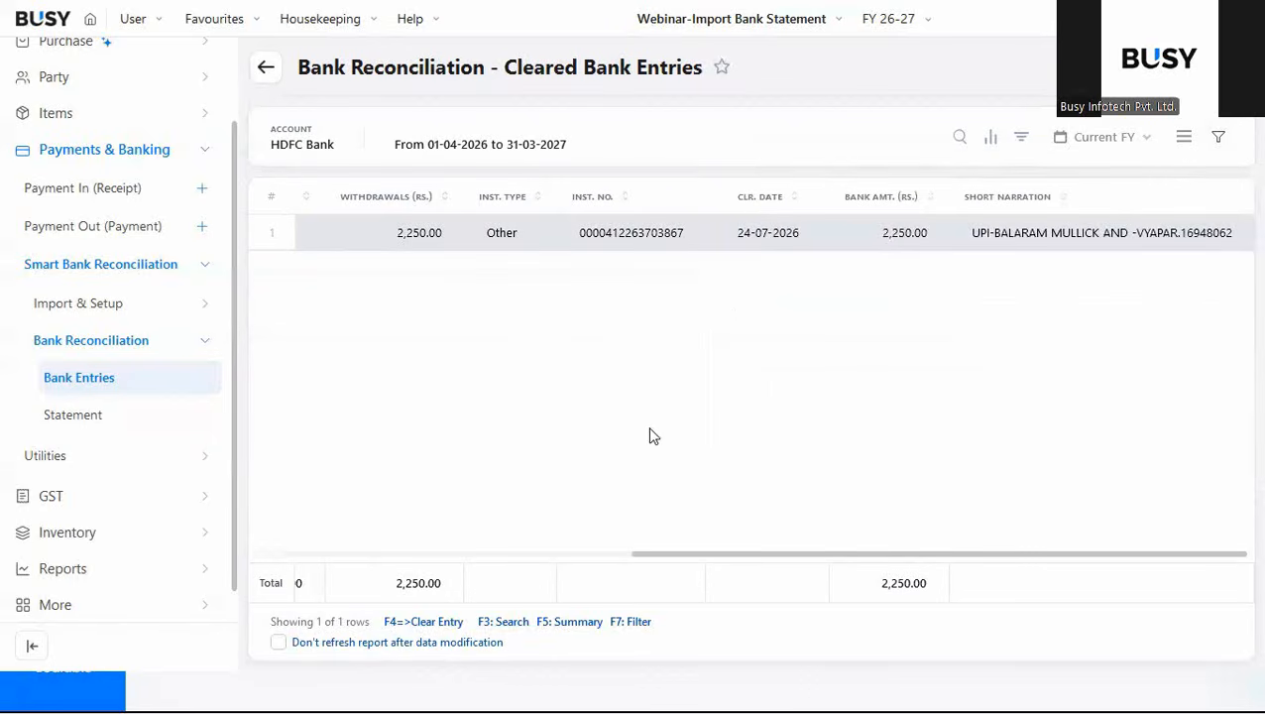
left_click(1219, 137)
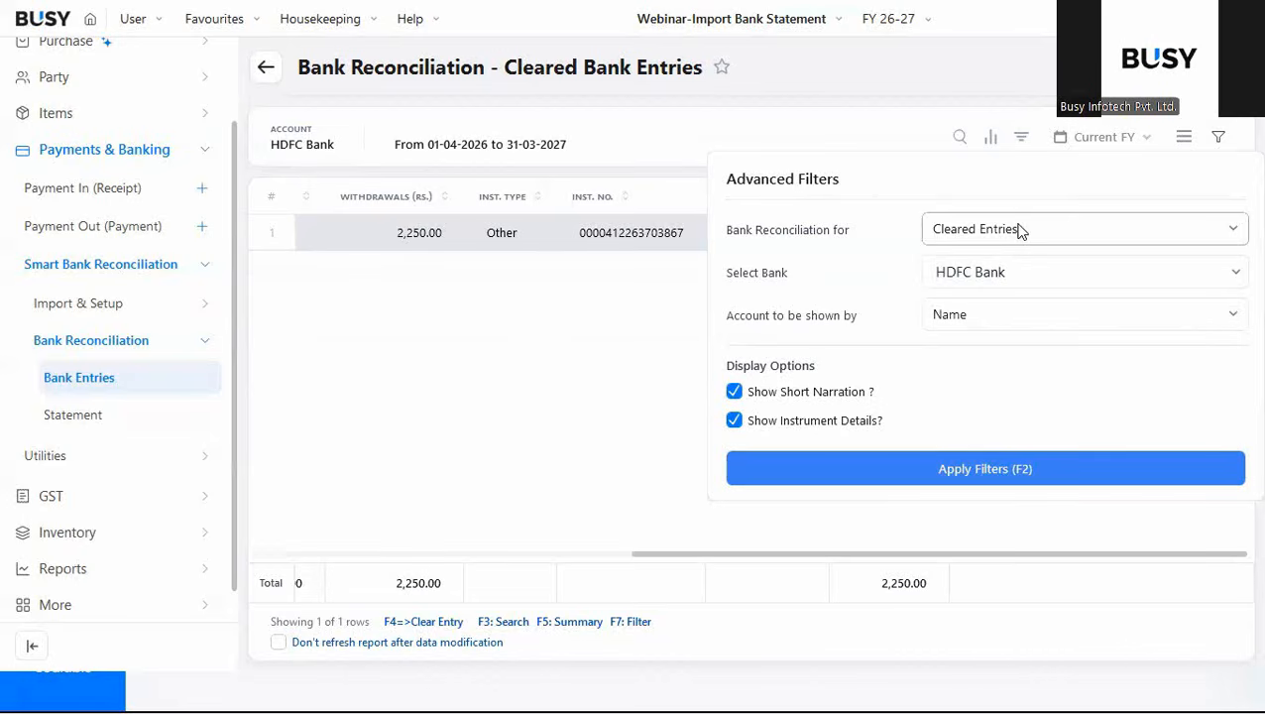
left_click(992, 272)
left_click(960, 352)
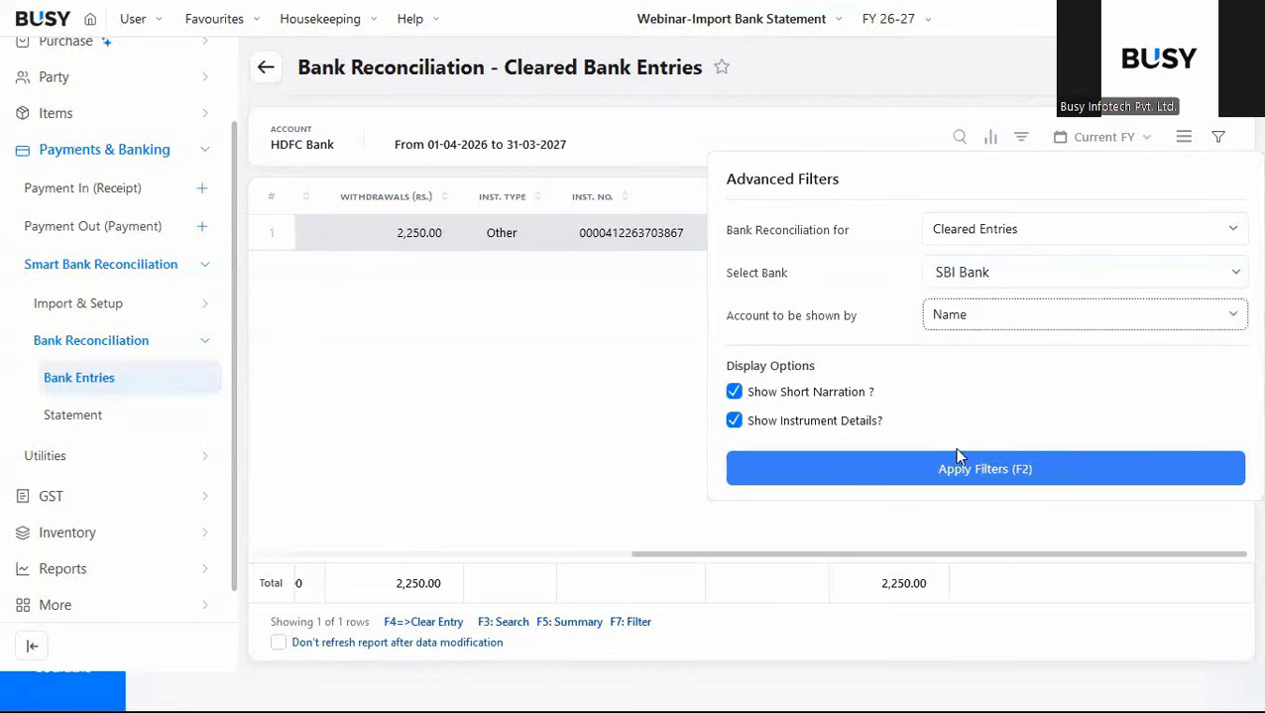
left_click(992, 230)
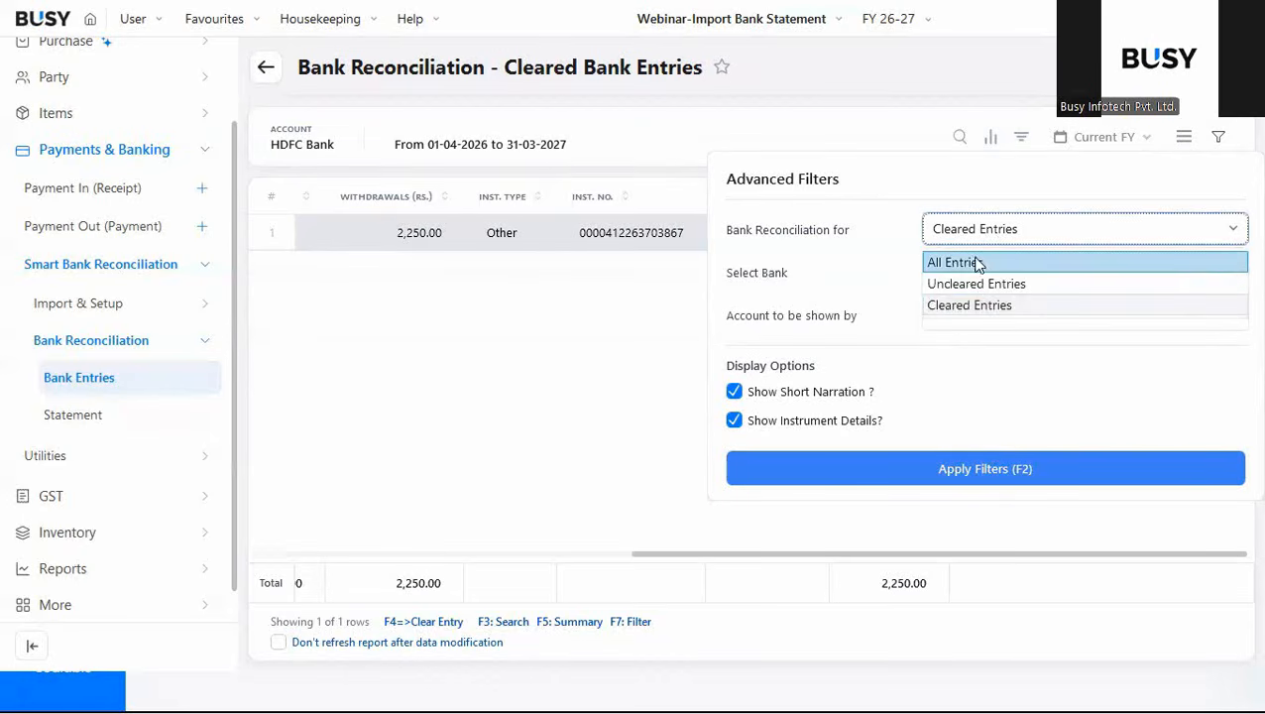
left_click(961, 284)
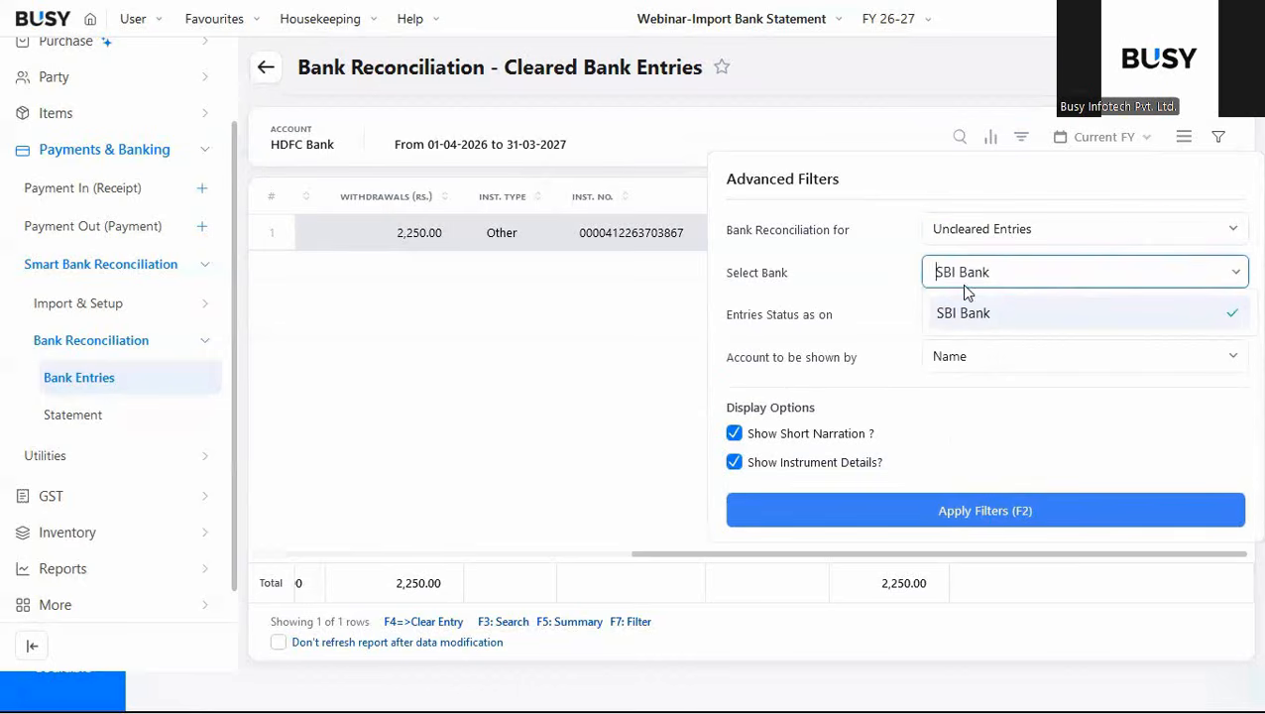
left_click(942, 508)
scroll(903, 313, "right", 5)
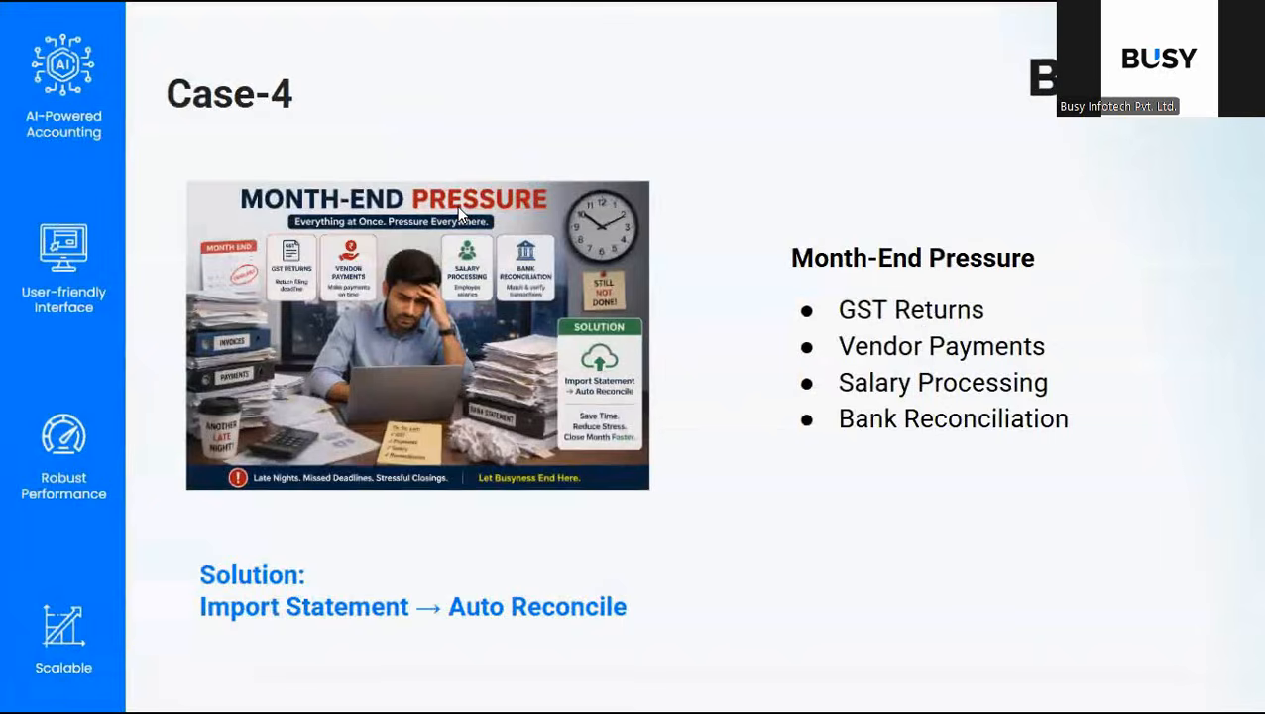
Advance to the Case-5 'Invoice Search Made Difficult' slide and reveal 'Solution: Quick Search'.
left_click(457, 206)
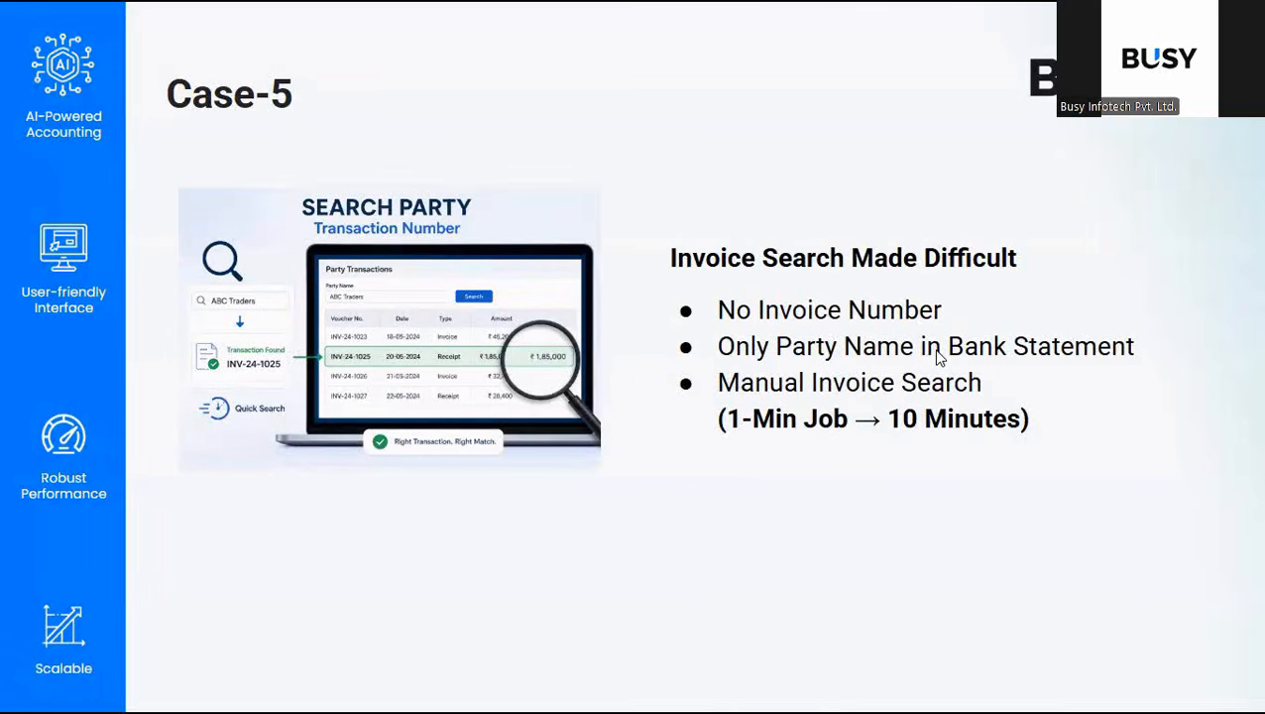
left_click(788, 424)
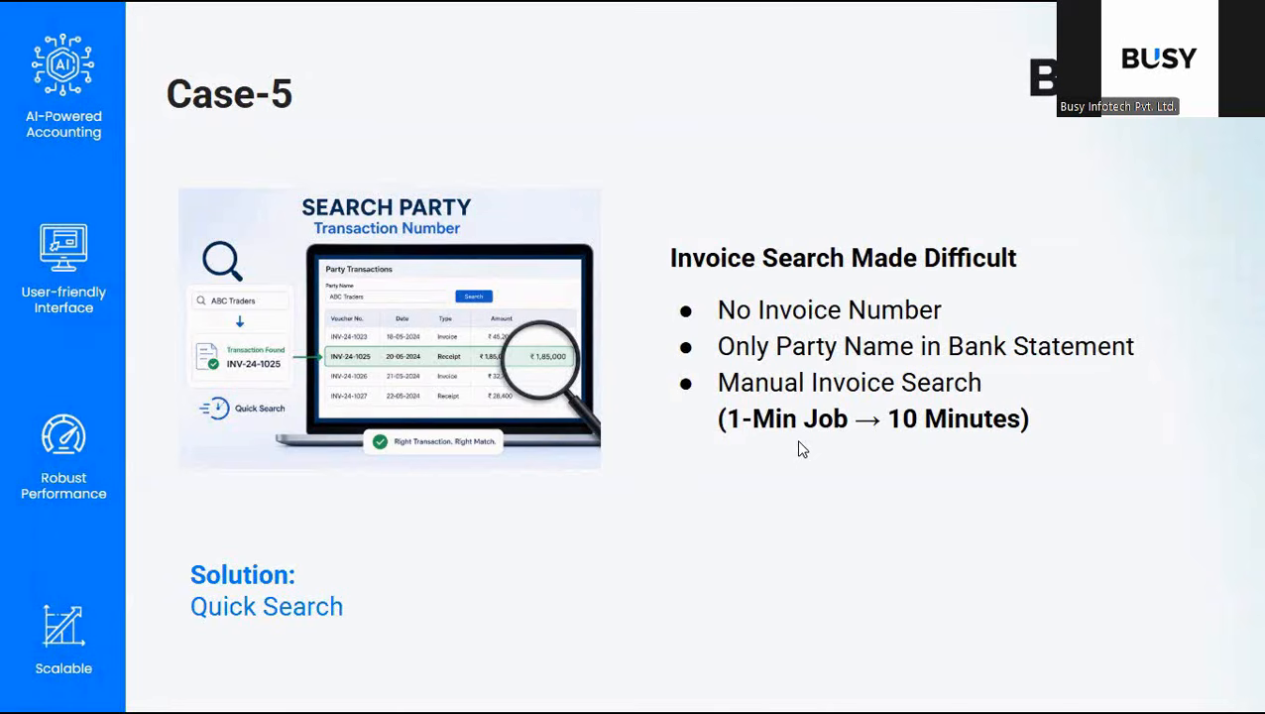
Search the Payment In receipts list for voucher number 1, then 2.
key("alt+Tab")
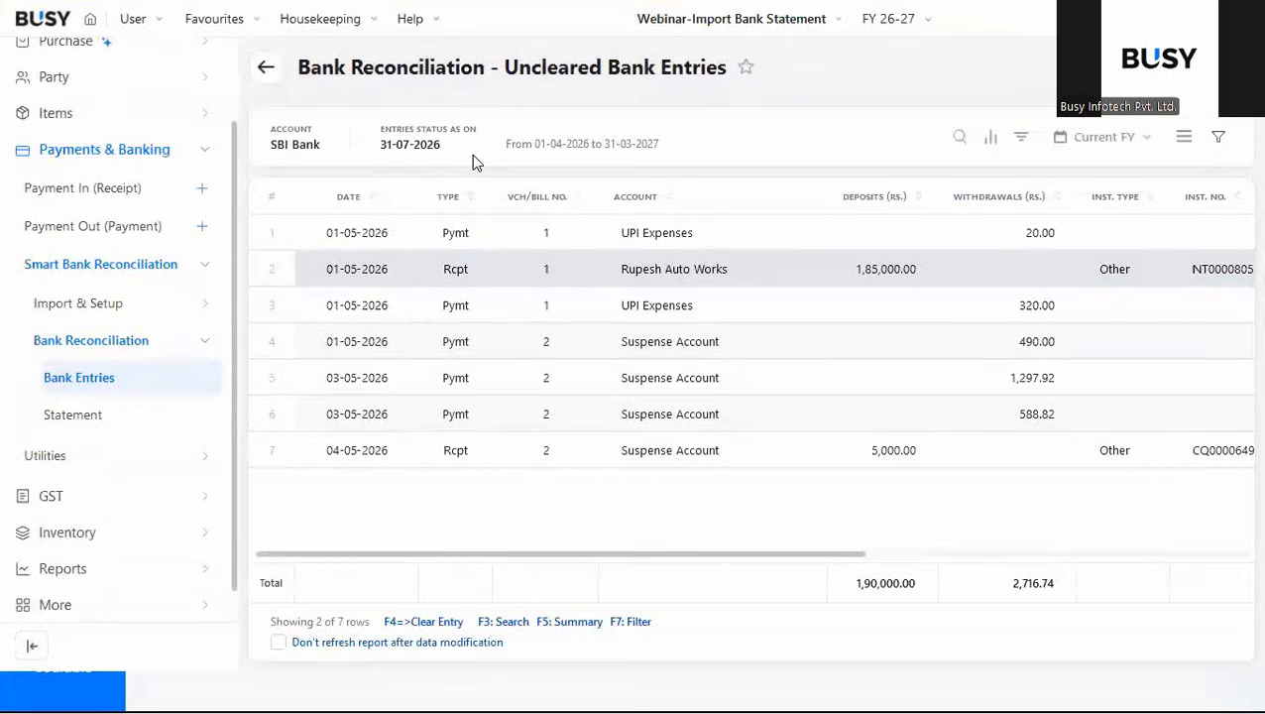
left_click(65, 192)
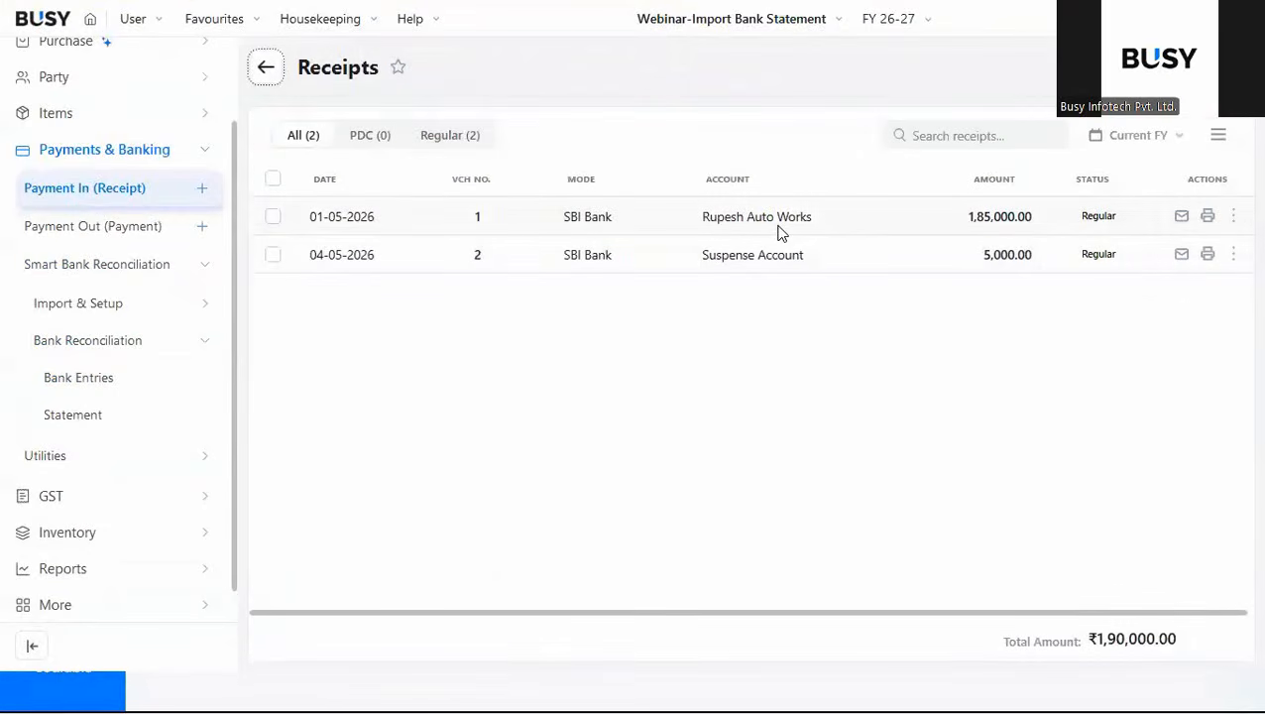
type("1")
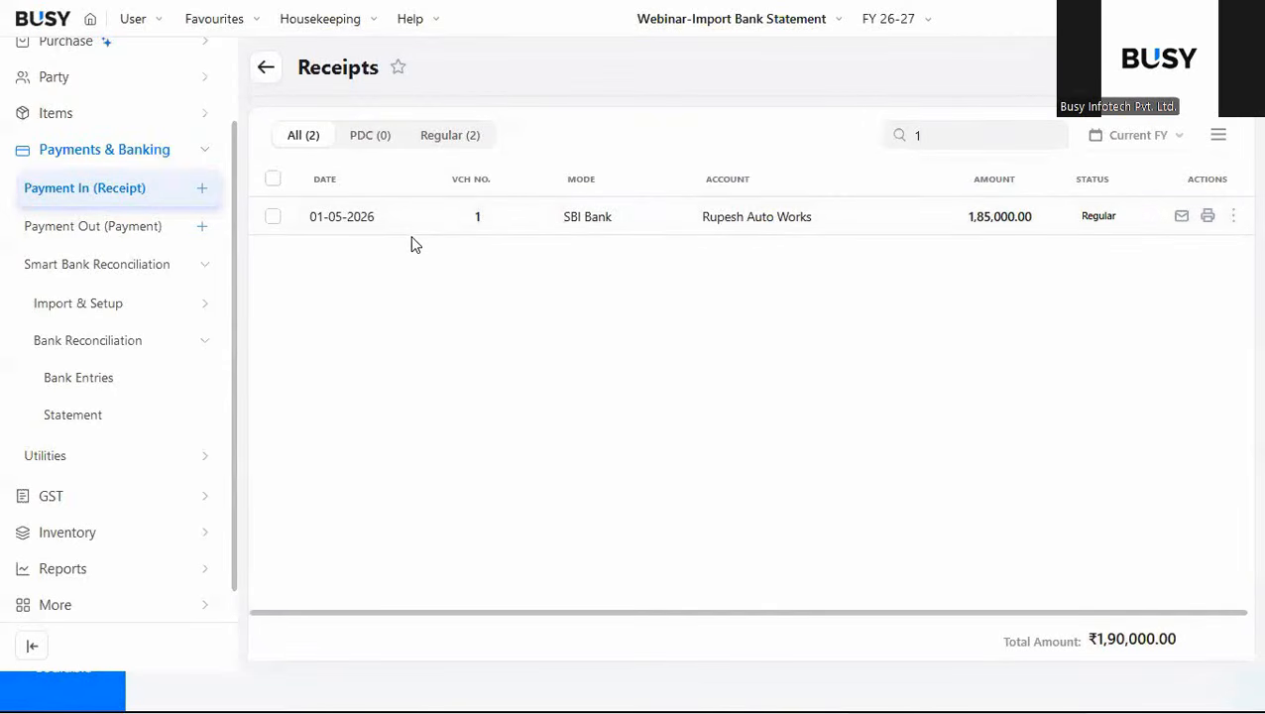
key("BackSpace")
type("2")
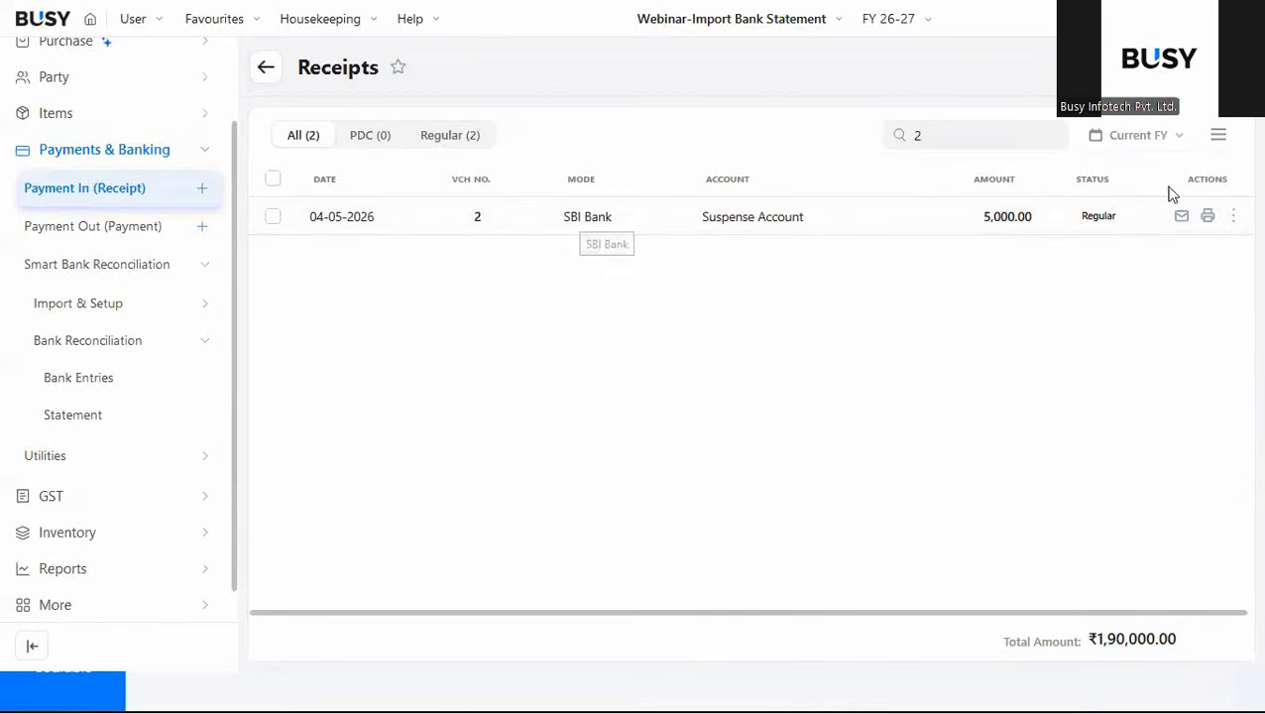
Show the list of all 8 payments and expand Smart Bank Reconciliation > Bank Reconciliation.
left_click(99, 229)
left_click(964, 137)
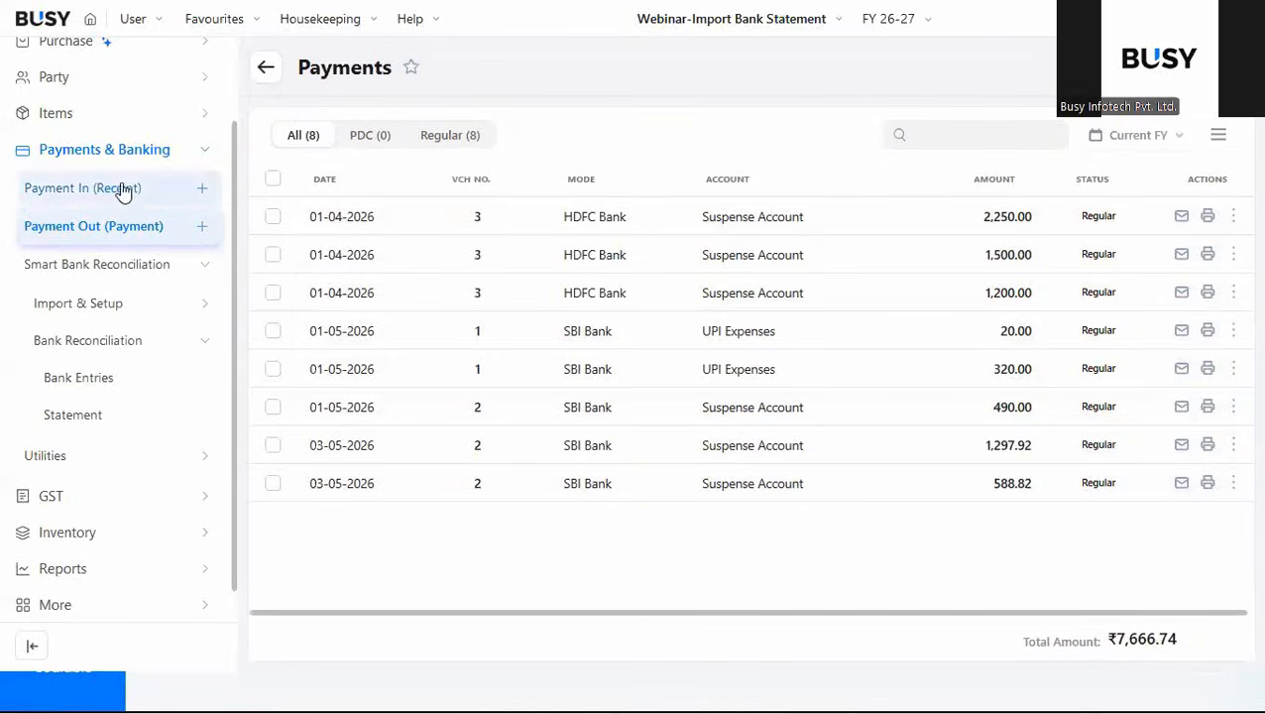
left_click(105, 272)
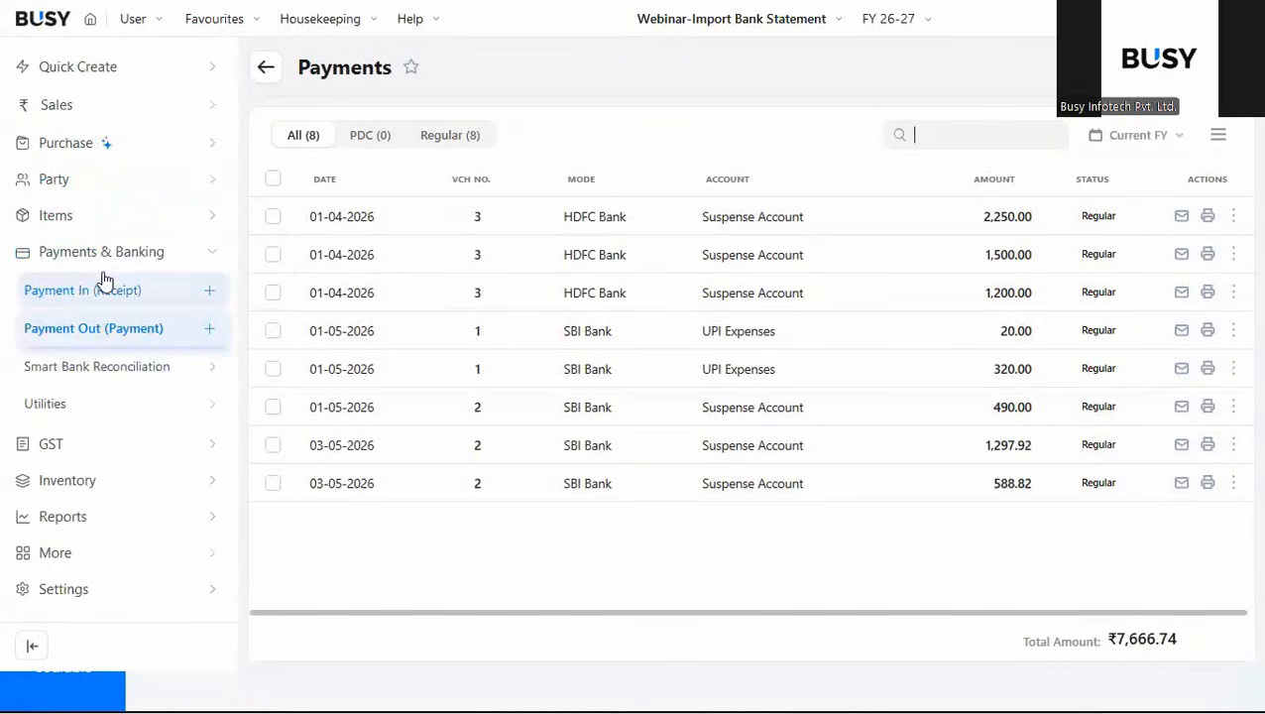
left_click(87, 370)
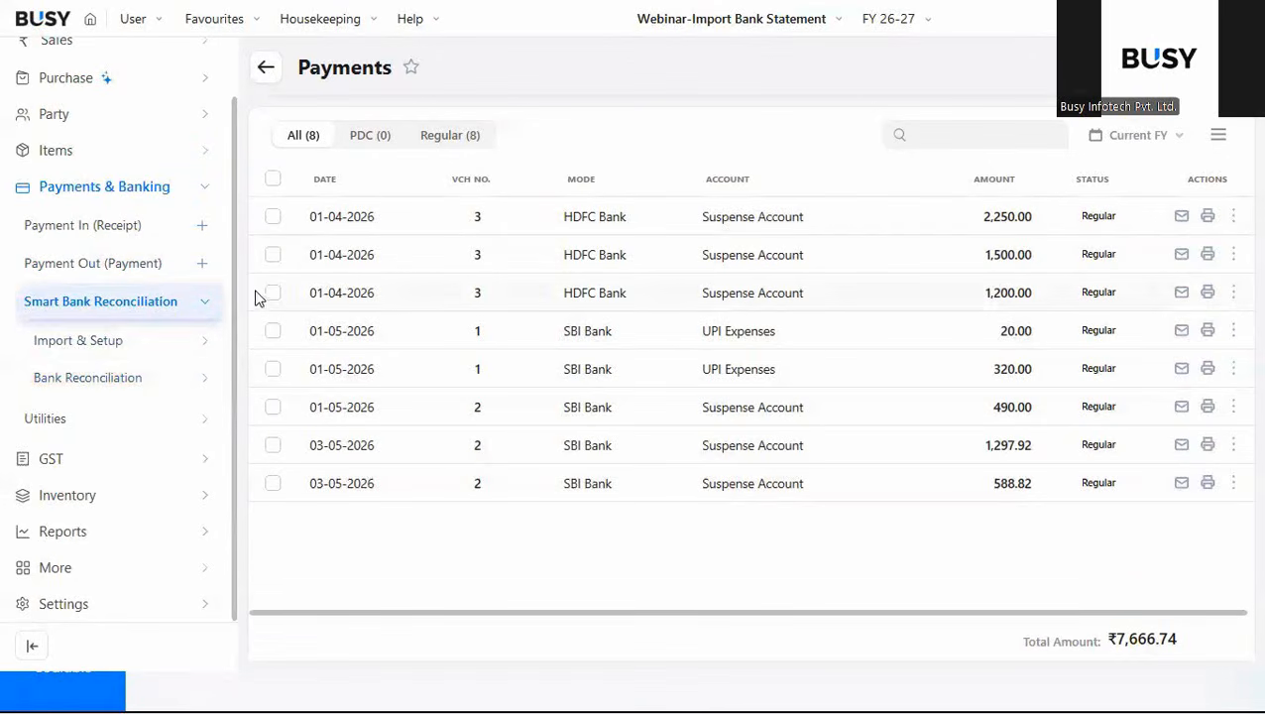
left_click(67, 345)
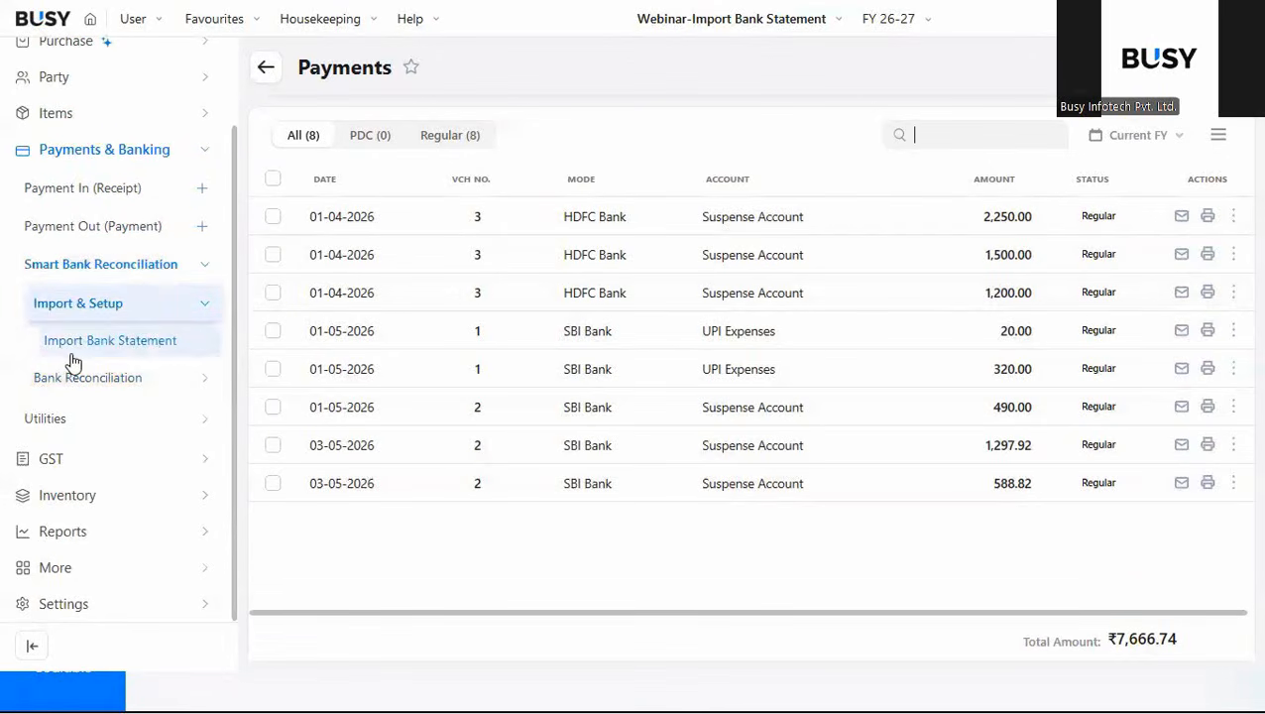
left_click(112, 393)
Reopen the uncleared SBI Bank entries and search them for Rupesh.
left_click(95, 427)
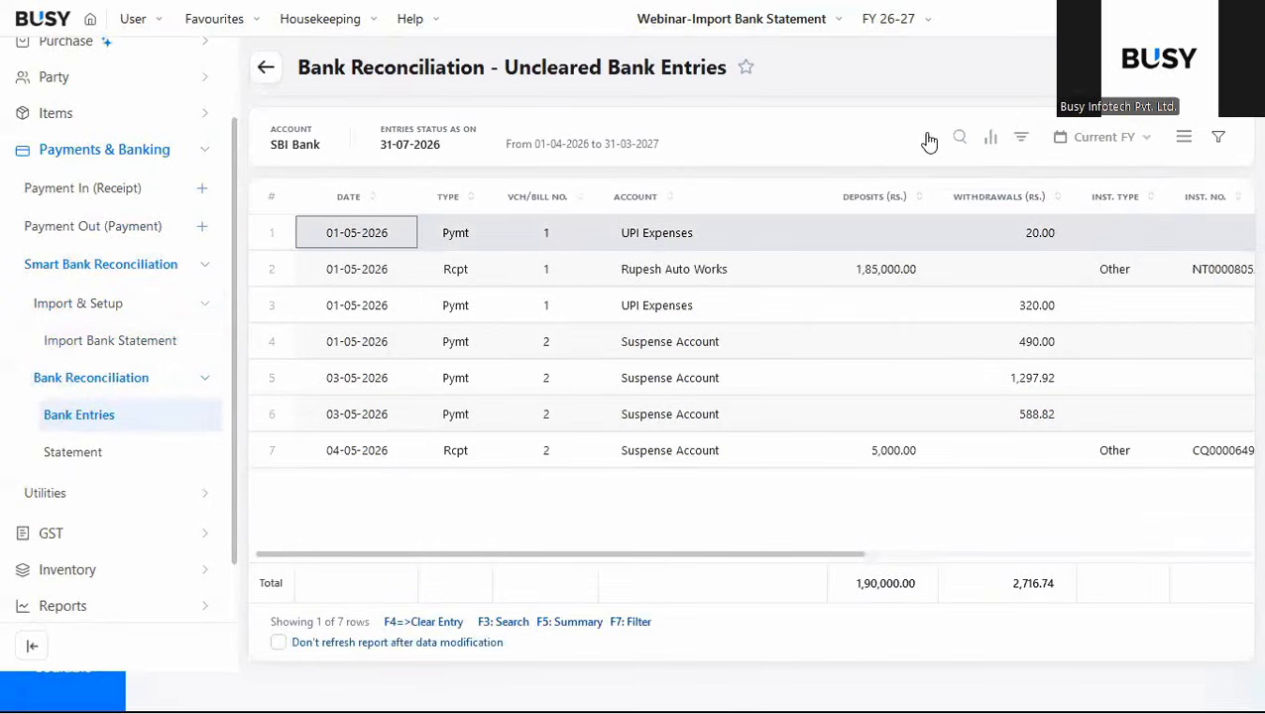
scroll(977, 365, "right", 6)
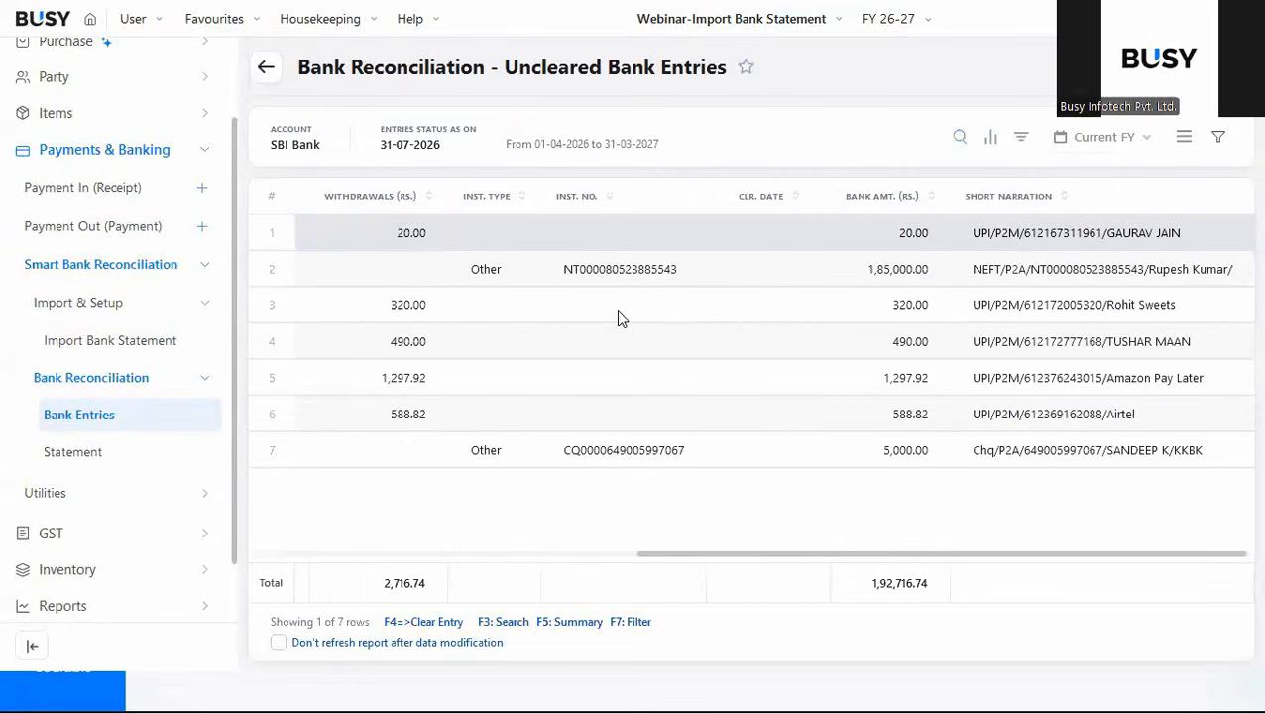
scroll(616, 309, "left", 6)
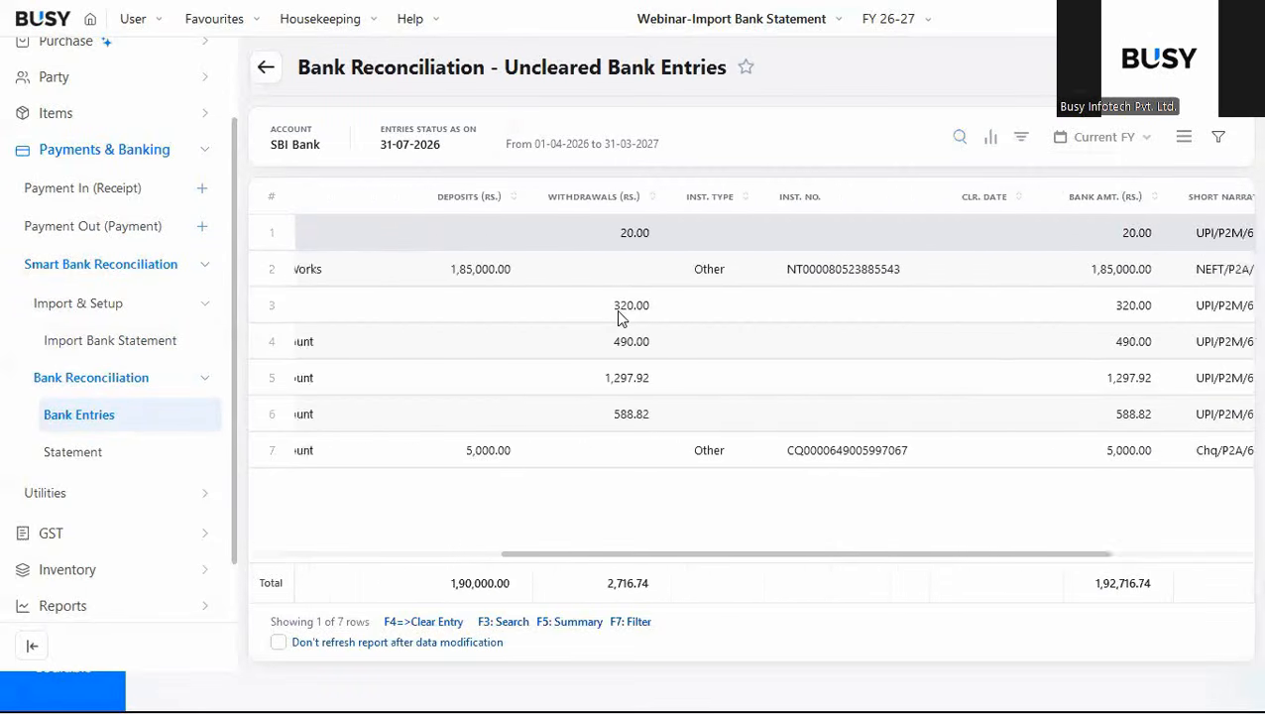
left_click(957, 141)
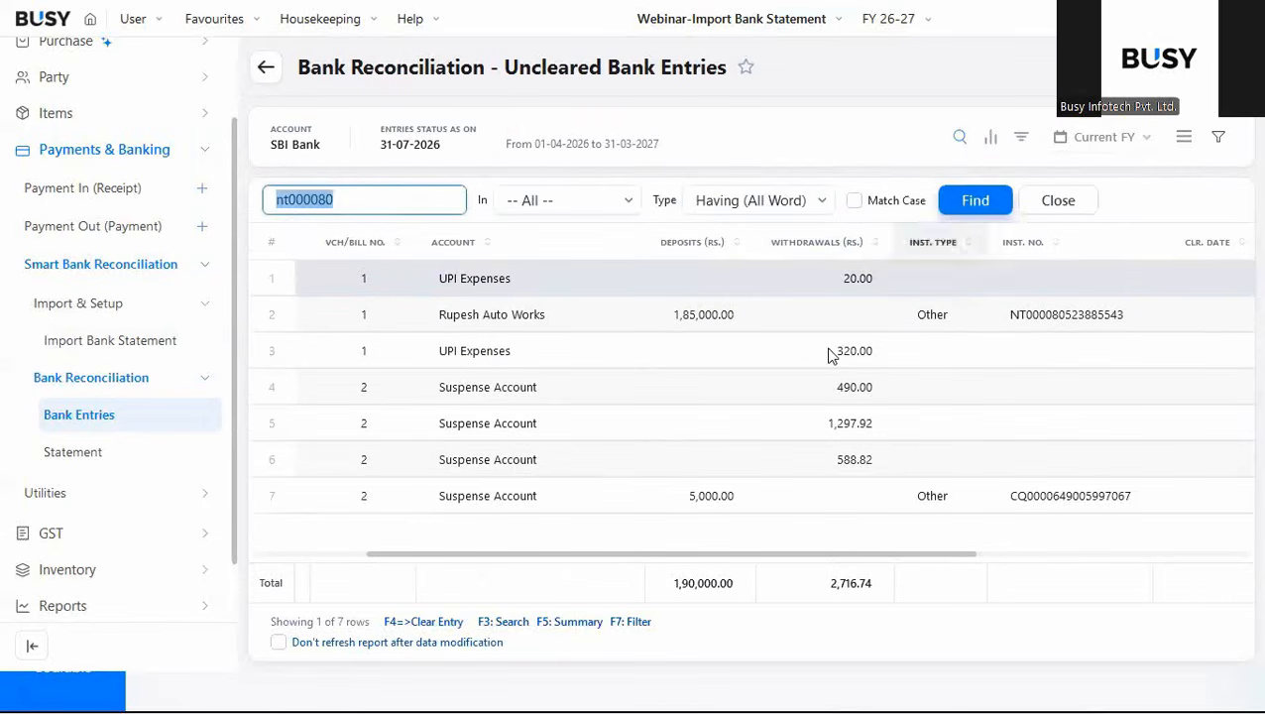
type("rupesh")
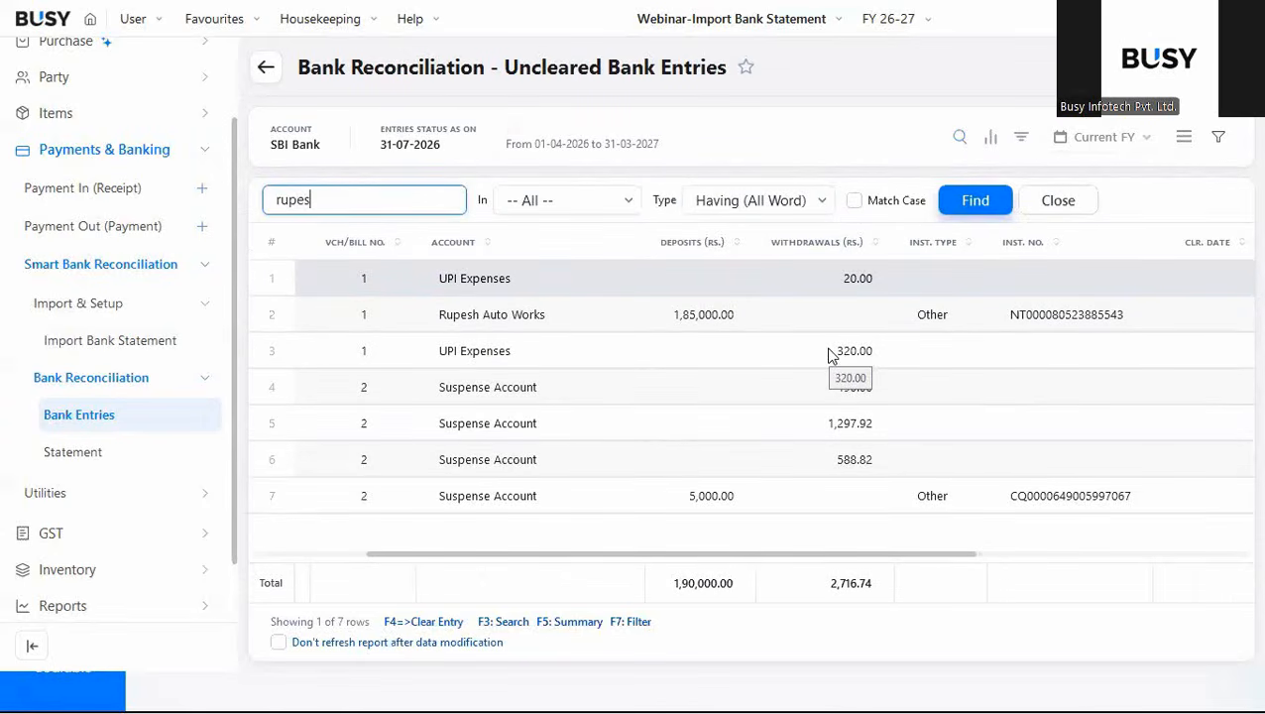
left_click(984, 200)
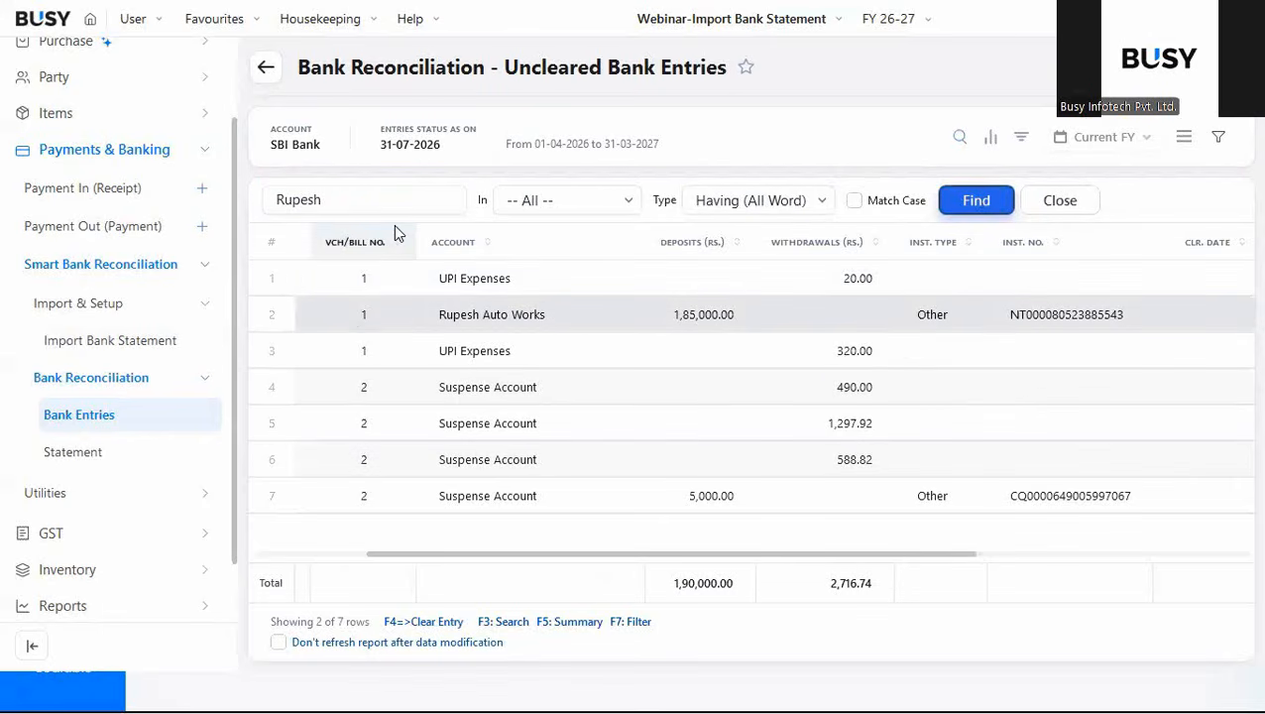
Step through every Suspense match until the search completes, then bring up the summary slide.
double_click(330, 200)
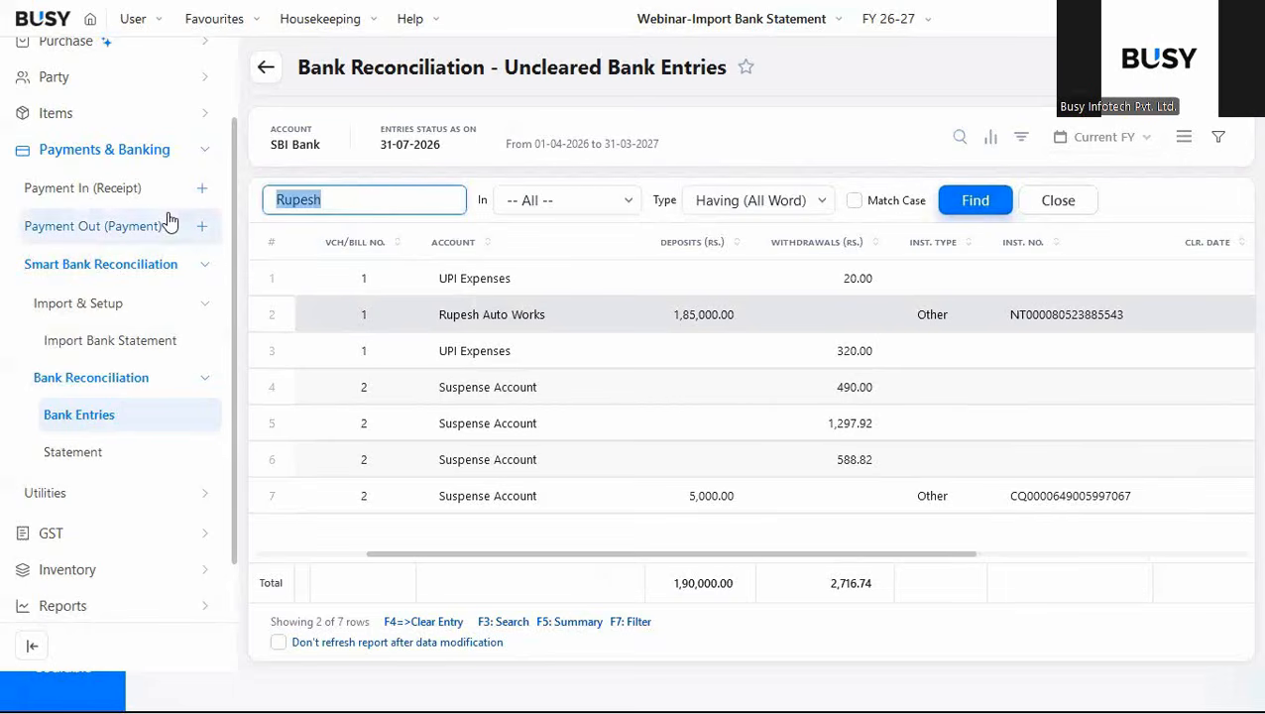
type("sus")
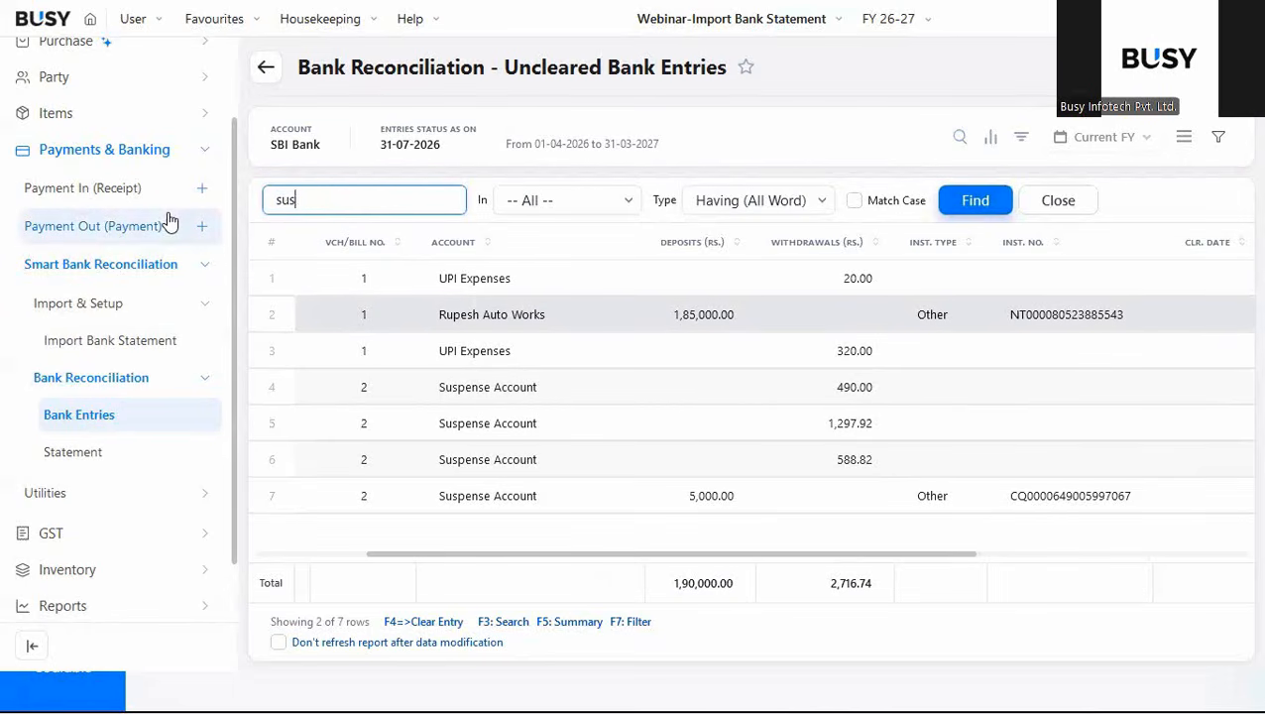
type("pense")
left_click(952, 202)
left_click(952, 201)
left_click(952, 201)
left_click(952, 201)
left_click(952, 201)
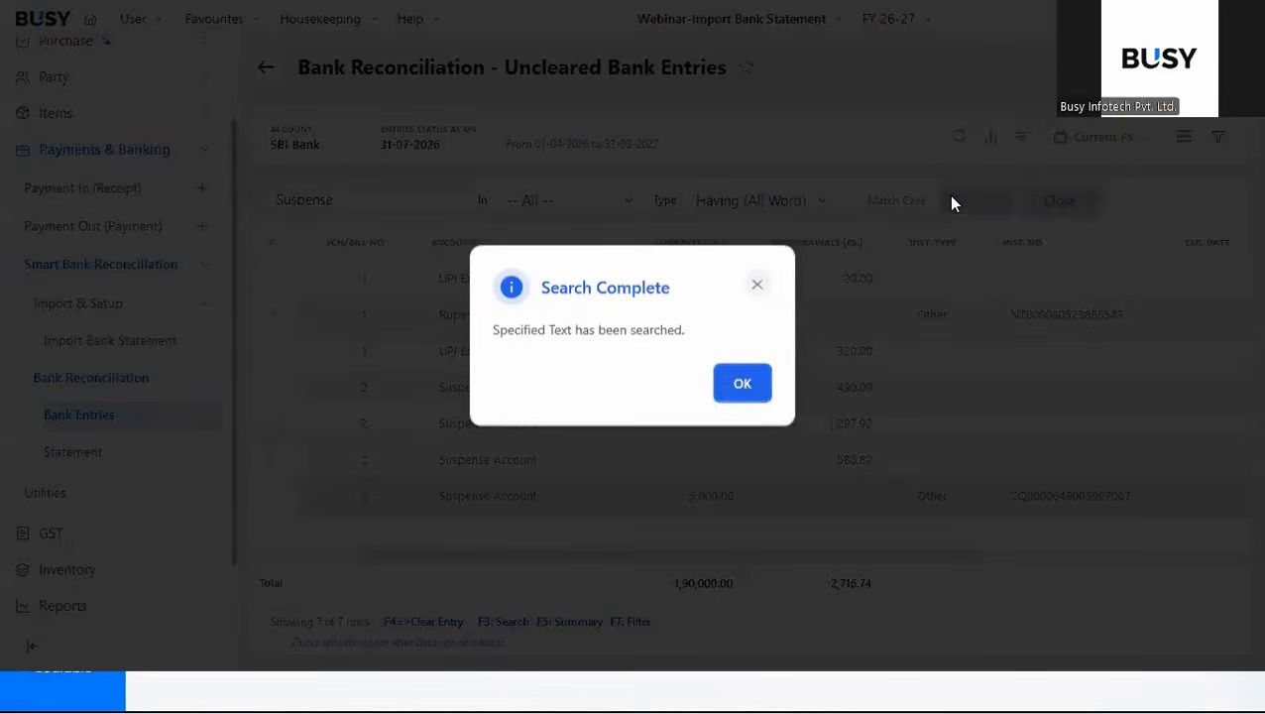
left_click(757, 383)
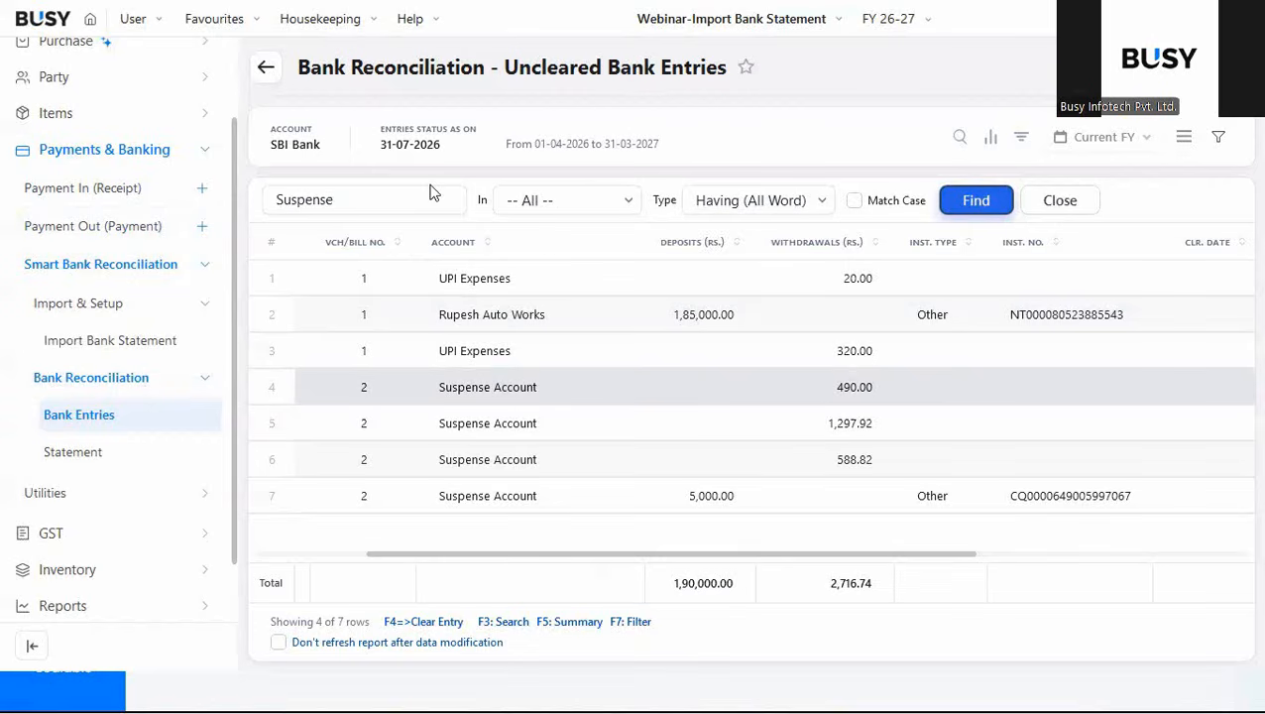
left_click(91, 691)
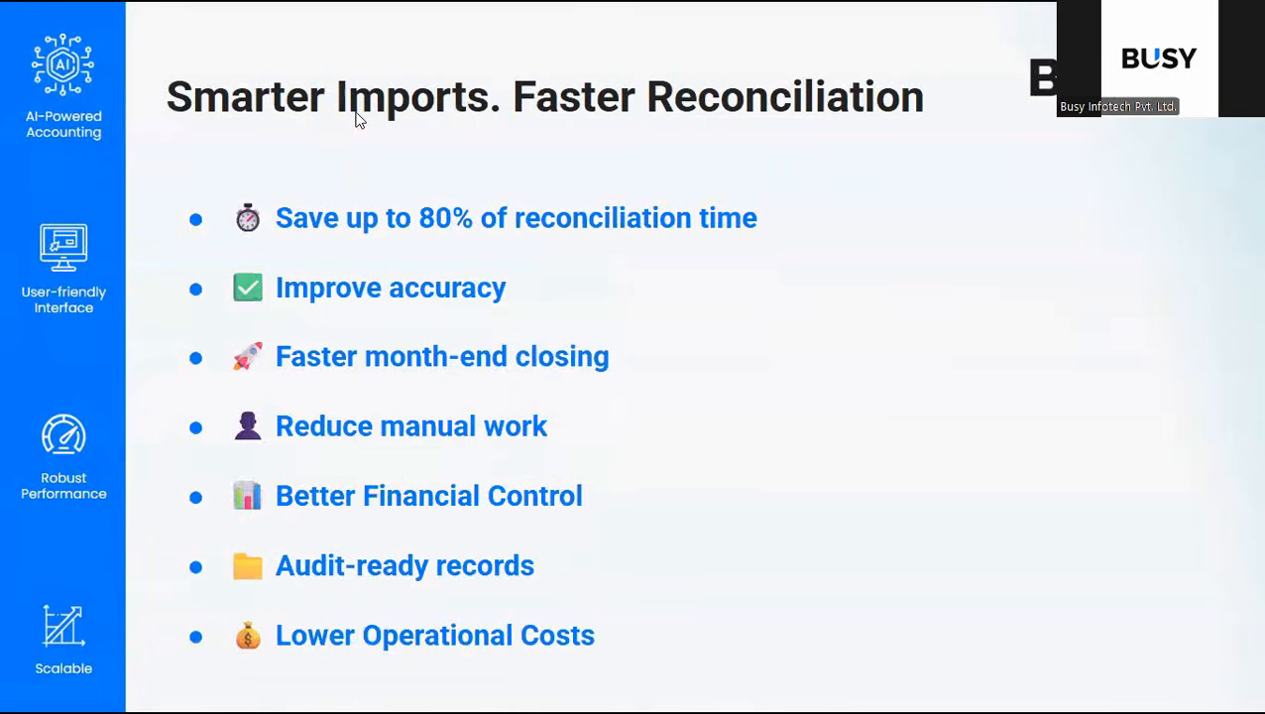